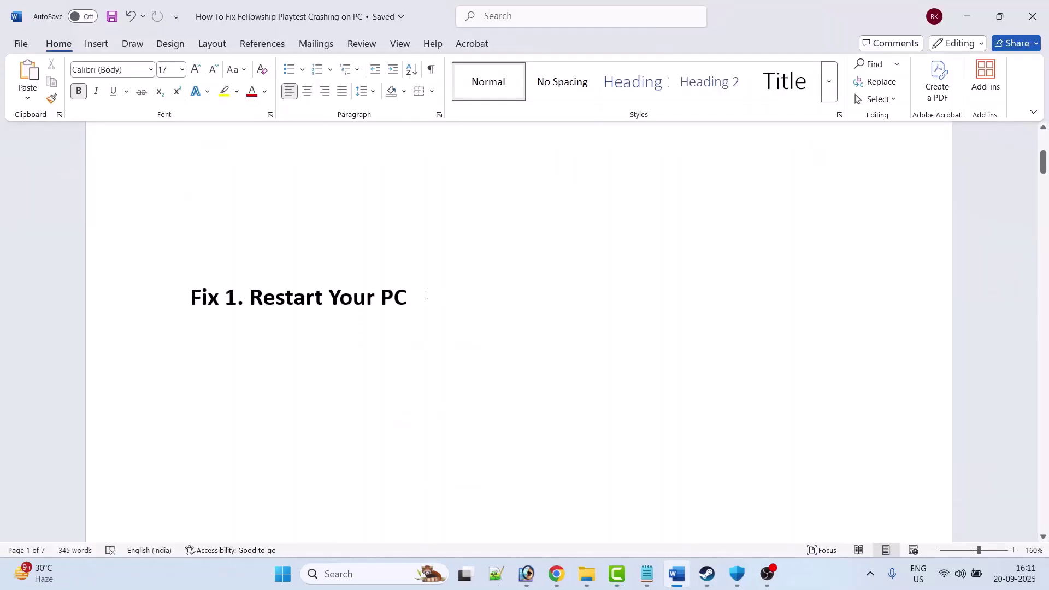
Review the Fix 1 heading on restarting the PC and the Fix 2 heading on allowing ArcLauncher.exe in the document
{"action": "left_click_drag", "start_coordinate": [425, 295], "coordinate": [190, 298]}
{"action": "left_click", "coordinate": [349, 365]}
{"action": "scroll", "coordinate": [494, 335], "scroll_direction": "down", "scroll_amount": 5}
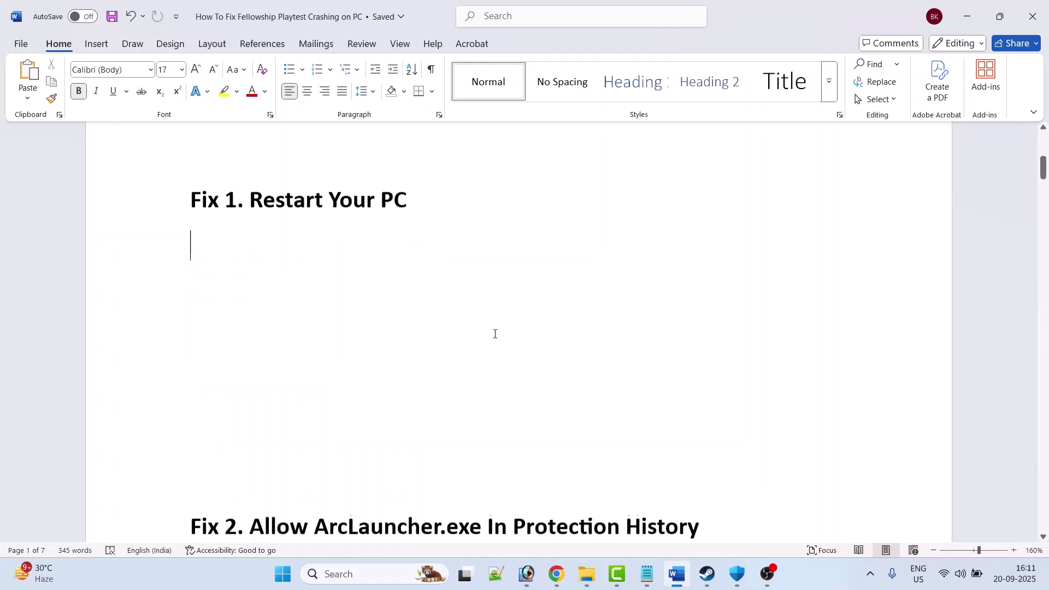
{"action": "left_click_drag", "start_coordinate": [252, 364], "coordinate": [675, 364]}
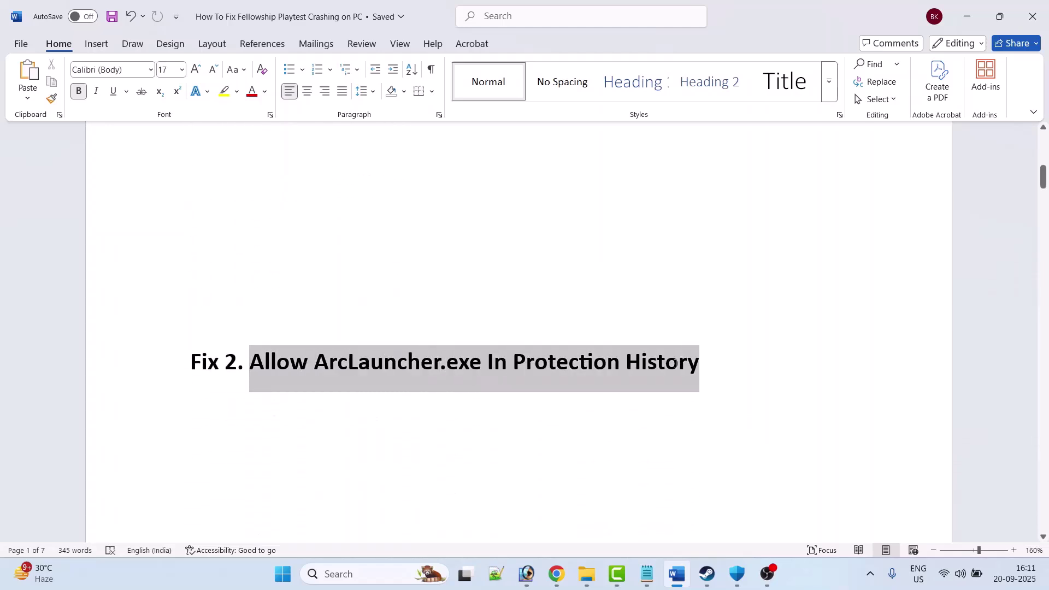
Switch to Windows Security and examine which app was blocked in the most recent Protection history entry
{"action": "key", "text": "alt+Tab"}
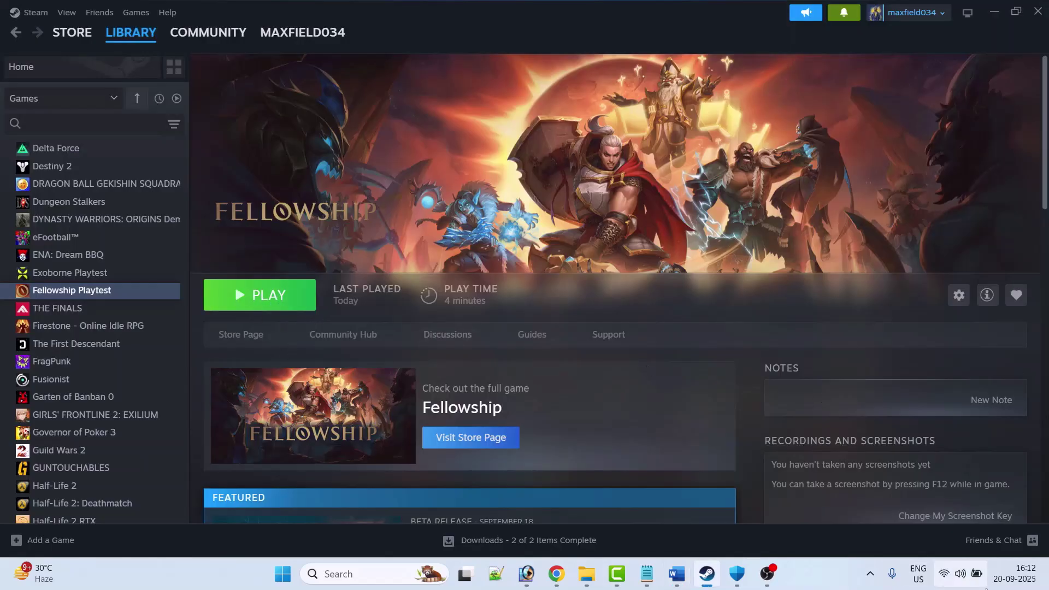
{"action": "left_click", "coordinate": [739, 574]}
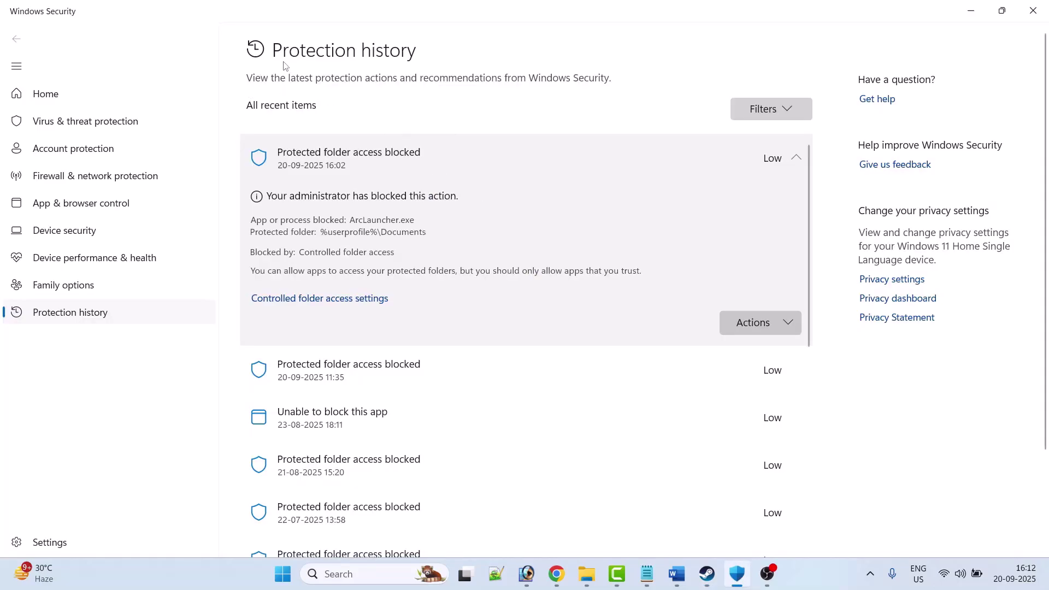
{"action": "left_click", "coordinate": [796, 160]}
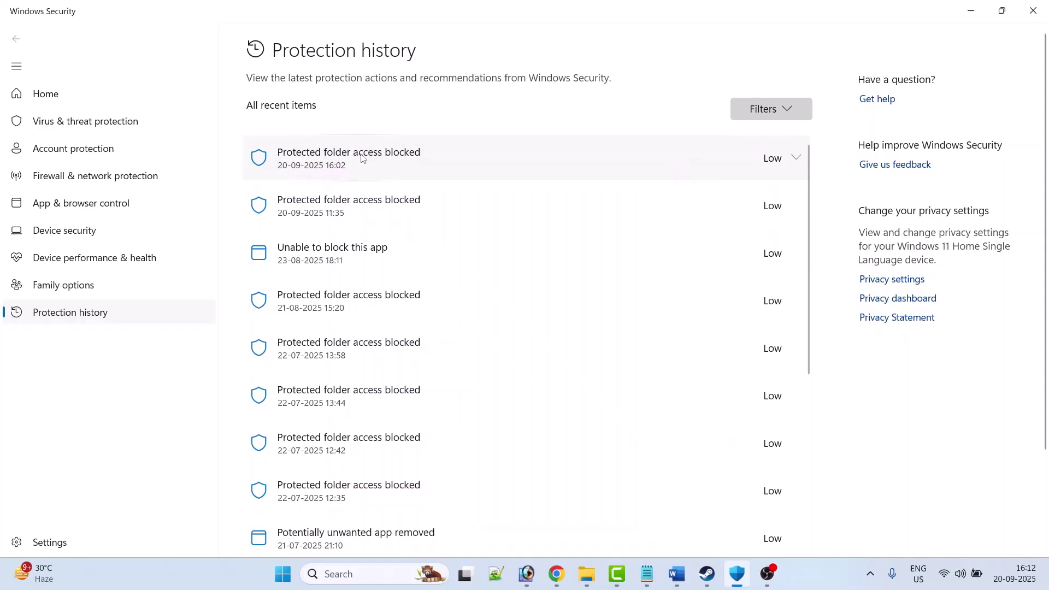
{"action": "left_click", "coordinate": [796, 159]}
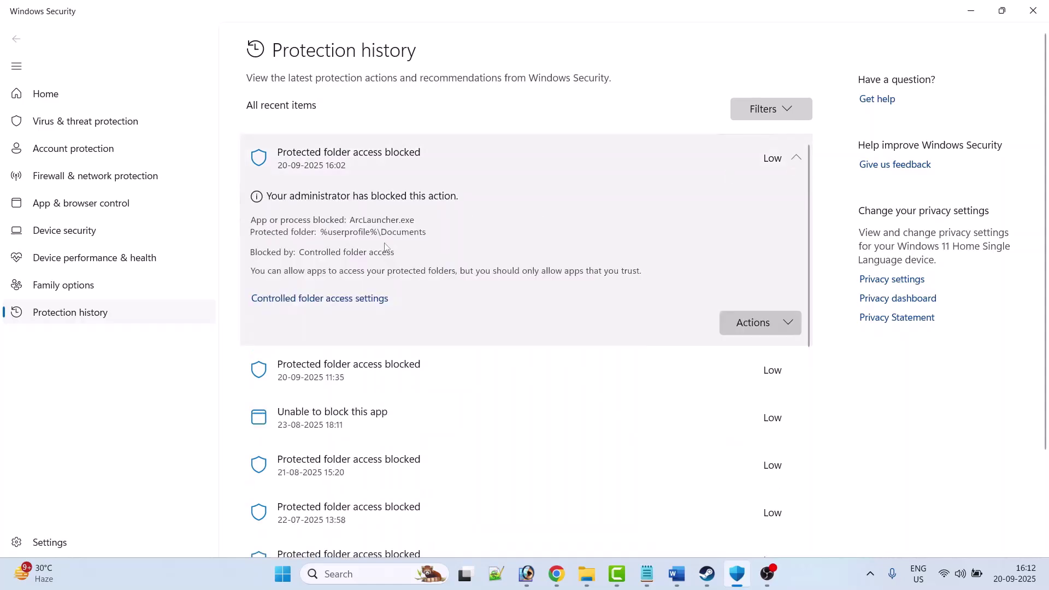
{"action": "left_click_drag", "start_coordinate": [352, 220], "coordinate": [416, 219]}
{"action": "left_click", "coordinate": [388, 226]}
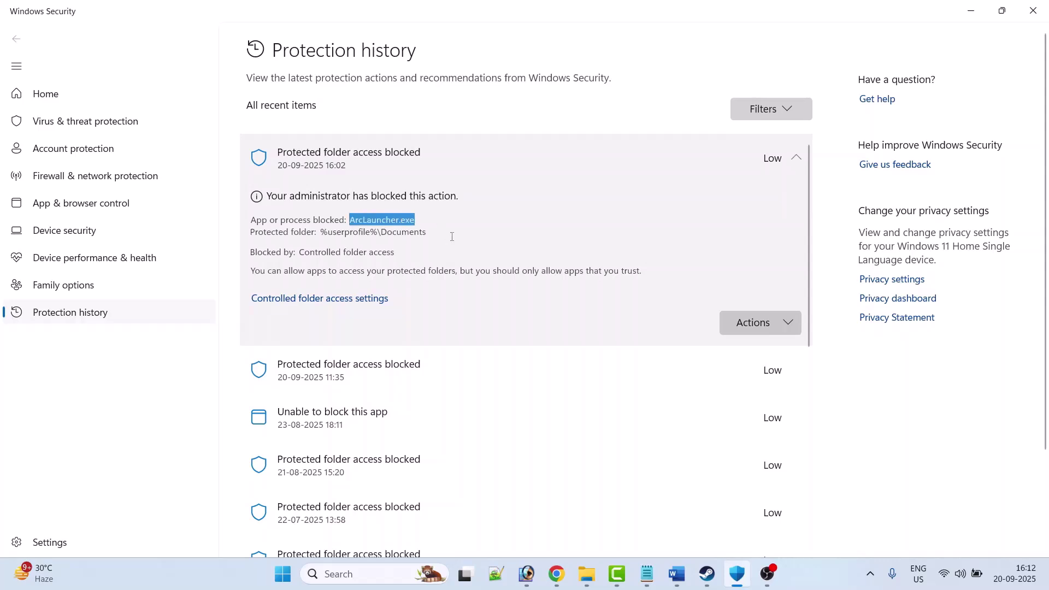
{"action": "left_click", "coordinate": [452, 237]}
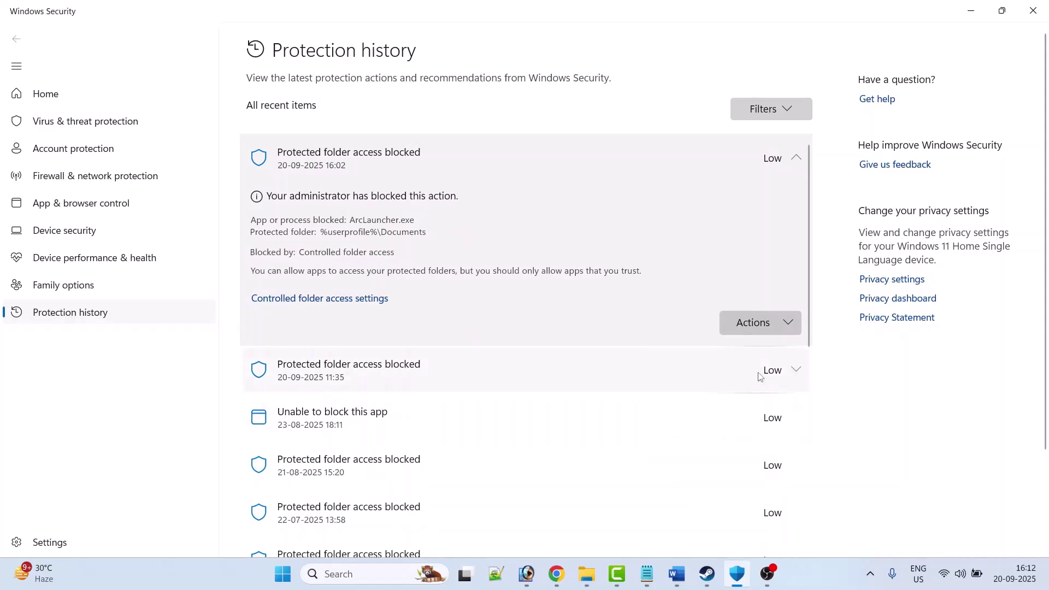
Allow the blocked ArcLauncher.exe on the device from its Protection history entry, and leave Windows Security
{"action": "left_click", "coordinate": [791, 329]}
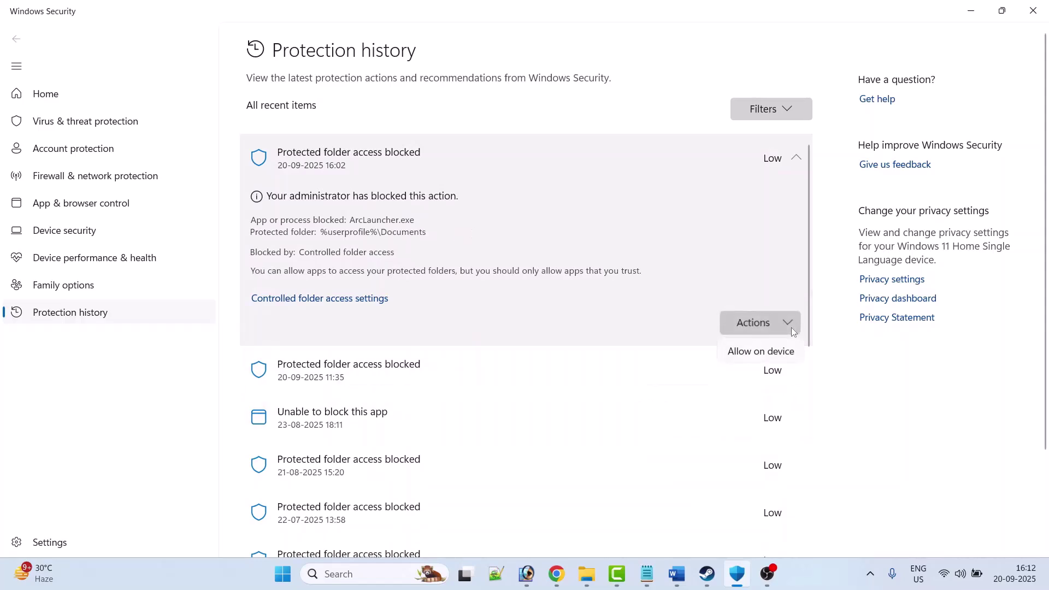
{"action": "left_click", "coordinate": [761, 355]}
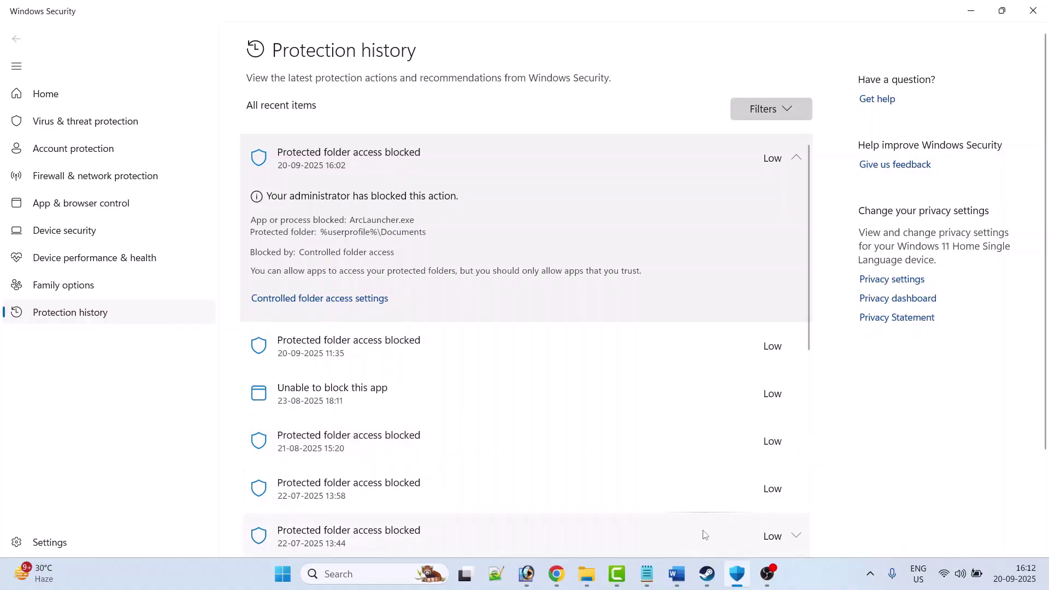
{"action": "left_click", "coordinate": [707, 574]}
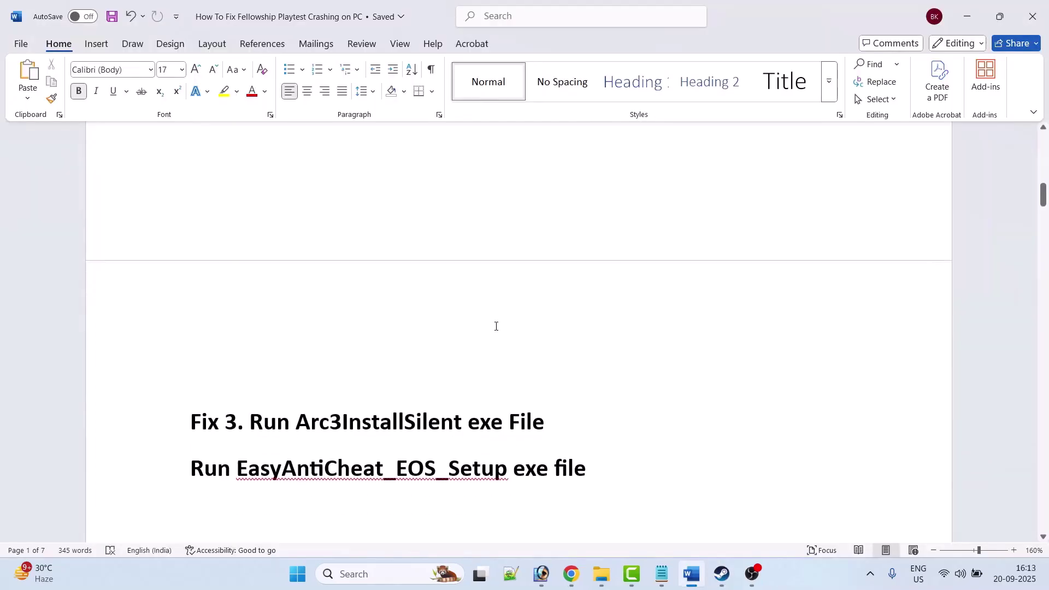
Read the Fix 3 heading on running the Arc3InstallSilent exe file in the document
{"action": "scroll", "coordinate": [361, 379], "scroll_direction": "down", "scroll_amount": 2}
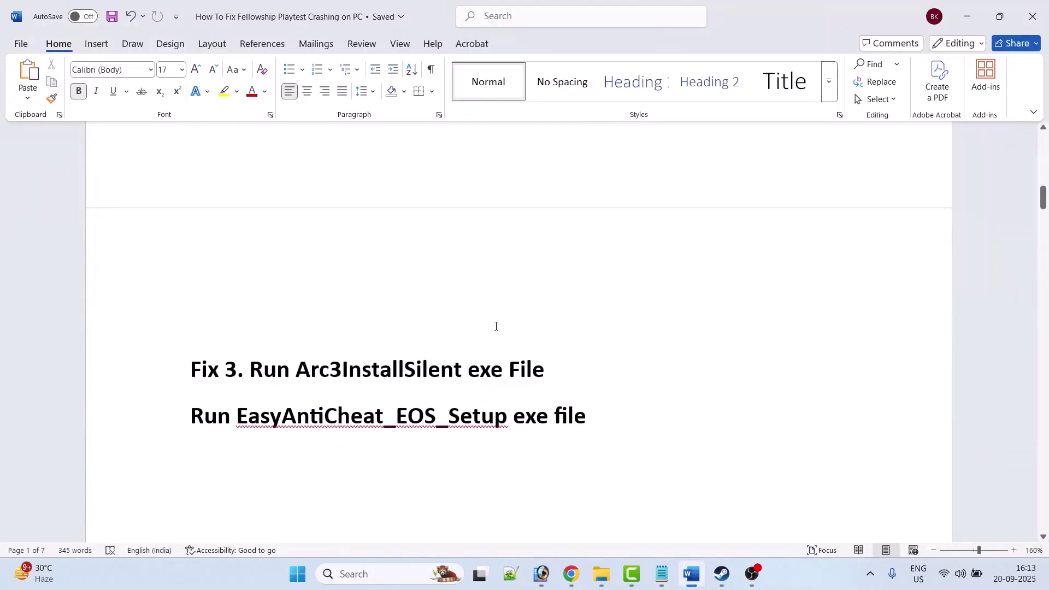
{"action": "scroll", "coordinate": [272, 328], "scroll_direction": "down", "scroll_amount": 1}
{"action": "left_click_drag", "start_coordinate": [252, 319], "coordinate": [544, 318]}
{"action": "left_click", "coordinate": [680, 350]}
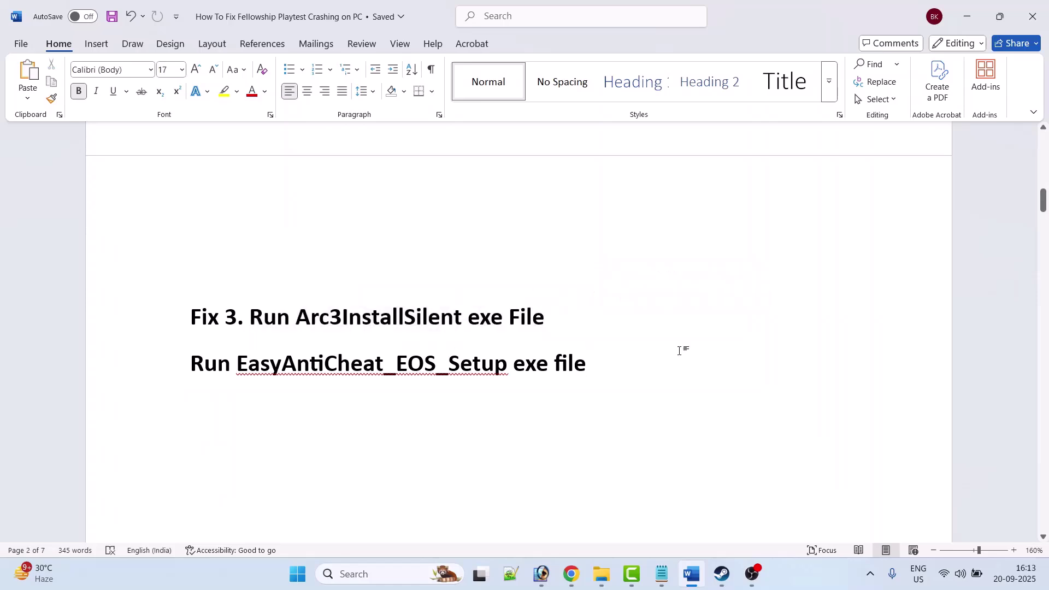
Switch to Steam, browse the local files of Fellowship Playtest and maximize the folder window
{"action": "left_click", "coordinate": [722, 573]}
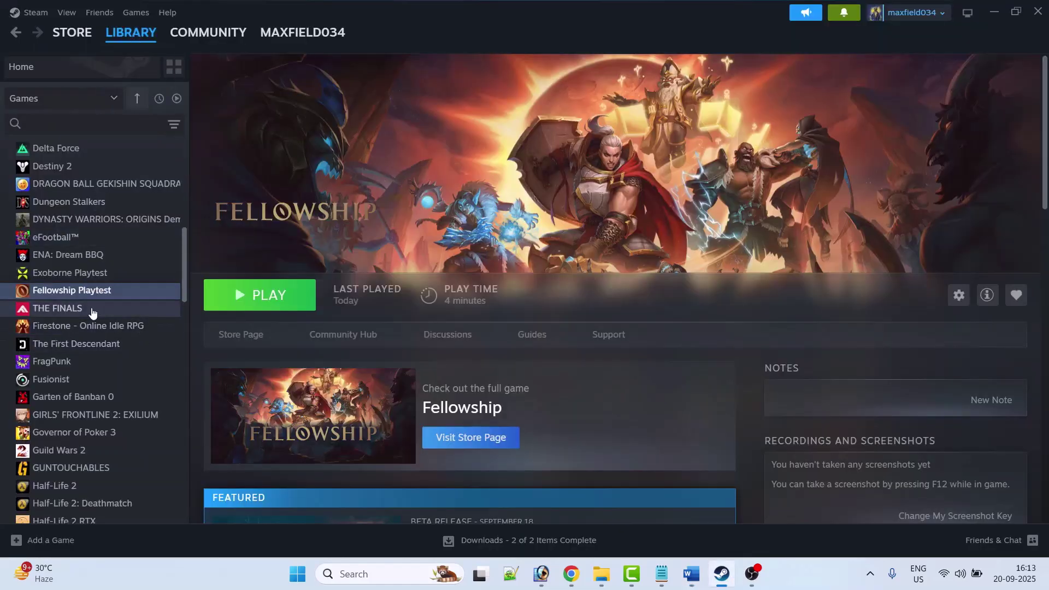
{"action": "right_click", "coordinate": [120, 290]}
{"action": "mouse_move", "coordinate": [159, 367]}
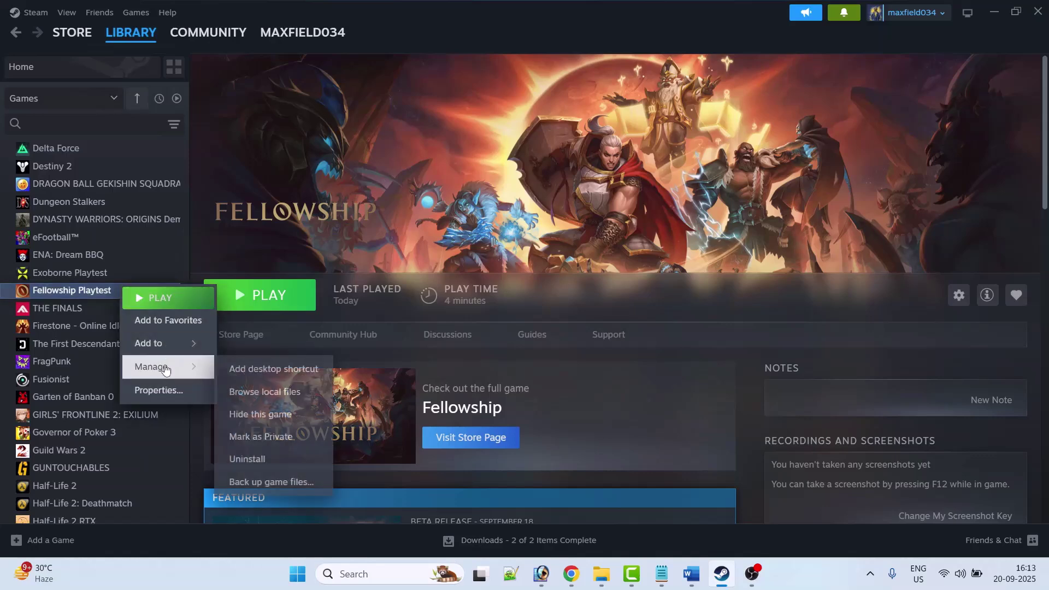
{"action": "left_click", "coordinate": [262, 391]}
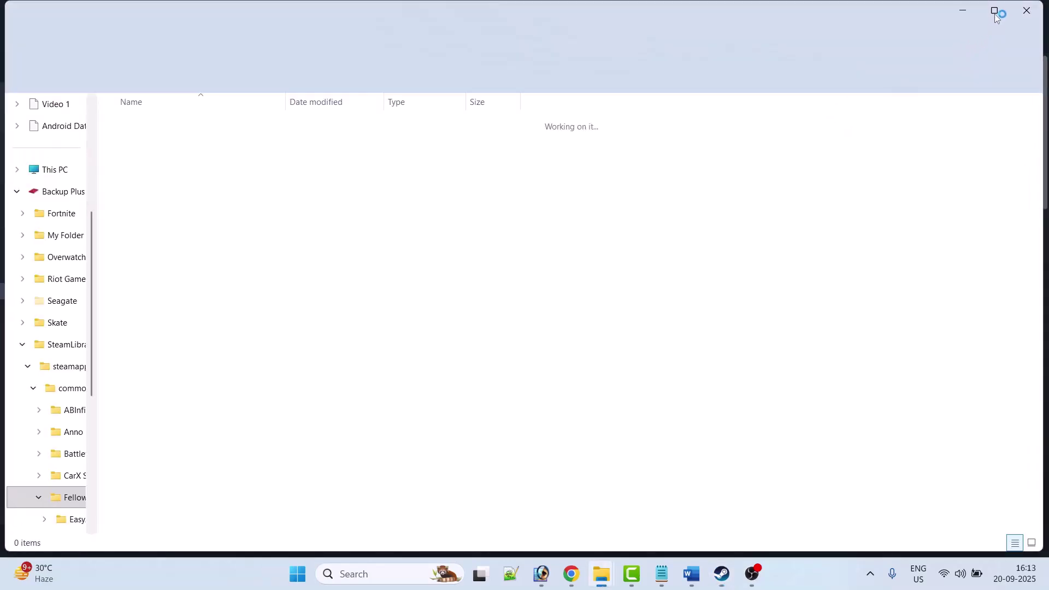
{"action": "left_click", "coordinate": [996, 12]}
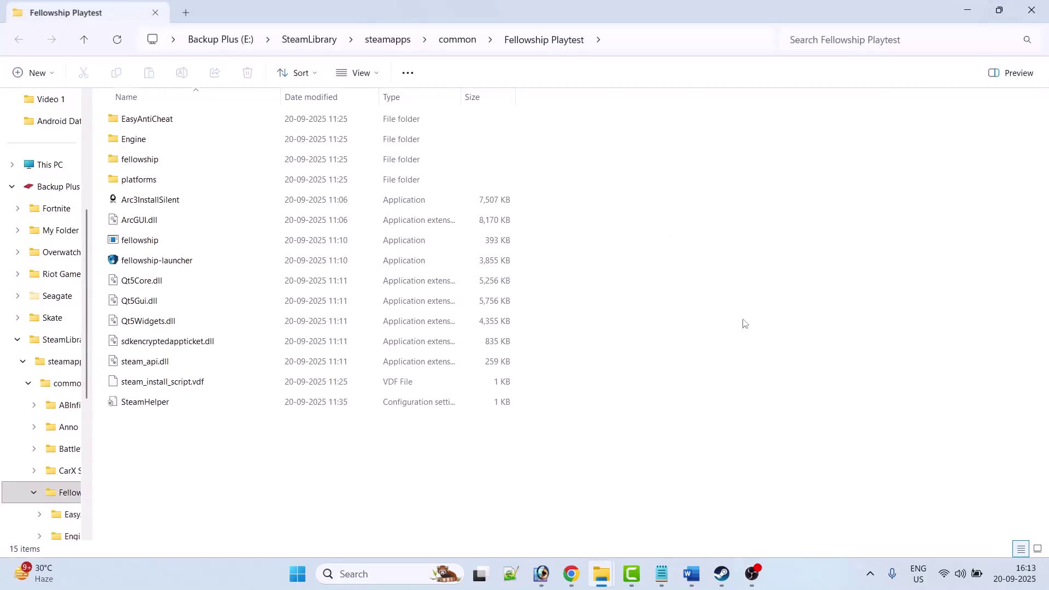
Run Arc3InstallSilent from the Fellowship Playtest folder with English as the setup language, and close the setup message
{"action": "double_click", "coordinate": [168, 204]}
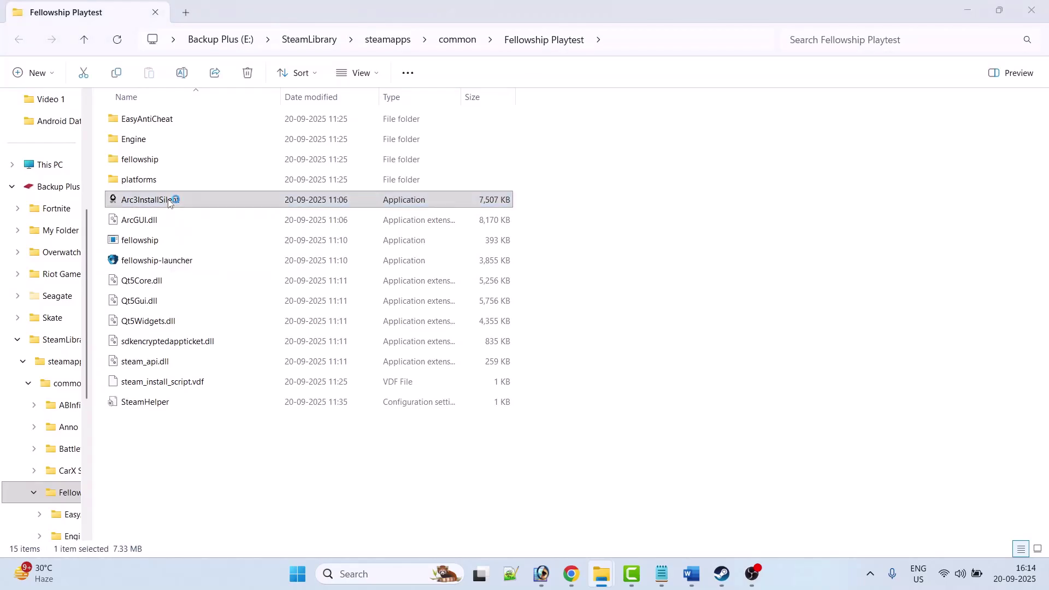
{"action": "left_click", "coordinate": [561, 315]}
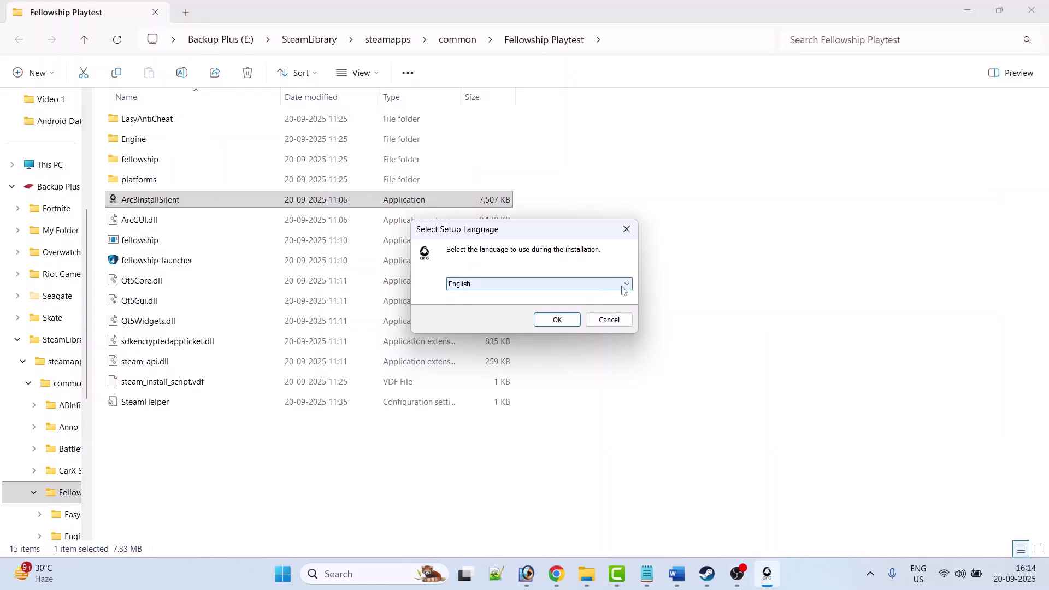
{"action": "left_click", "coordinate": [624, 290]}
{"action": "left_click", "coordinate": [503, 286]}
{"action": "left_click", "coordinate": [560, 321]}
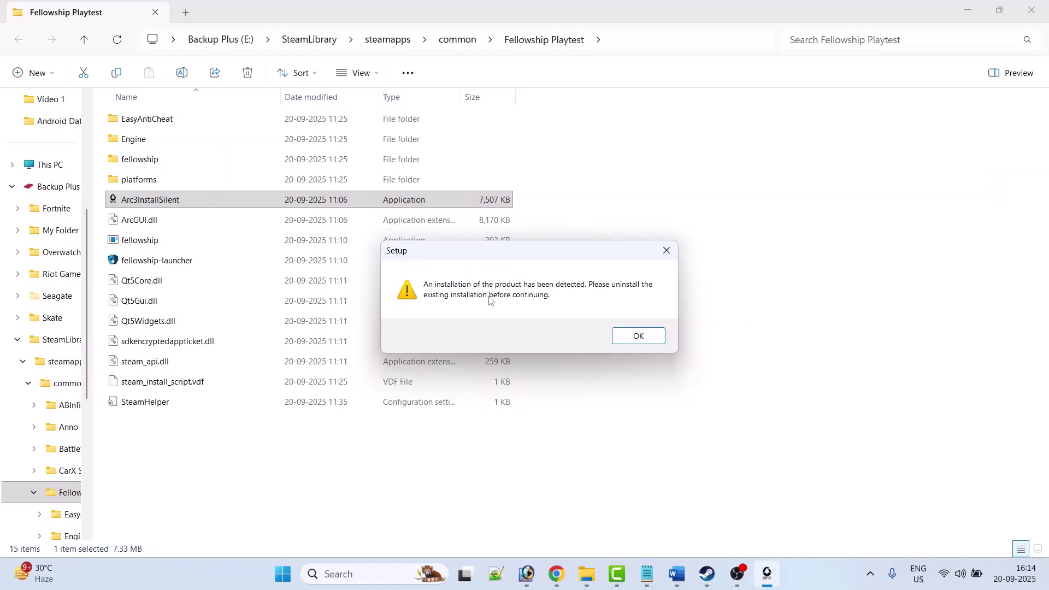
{"action": "left_click", "coordinate": [668, 252]}
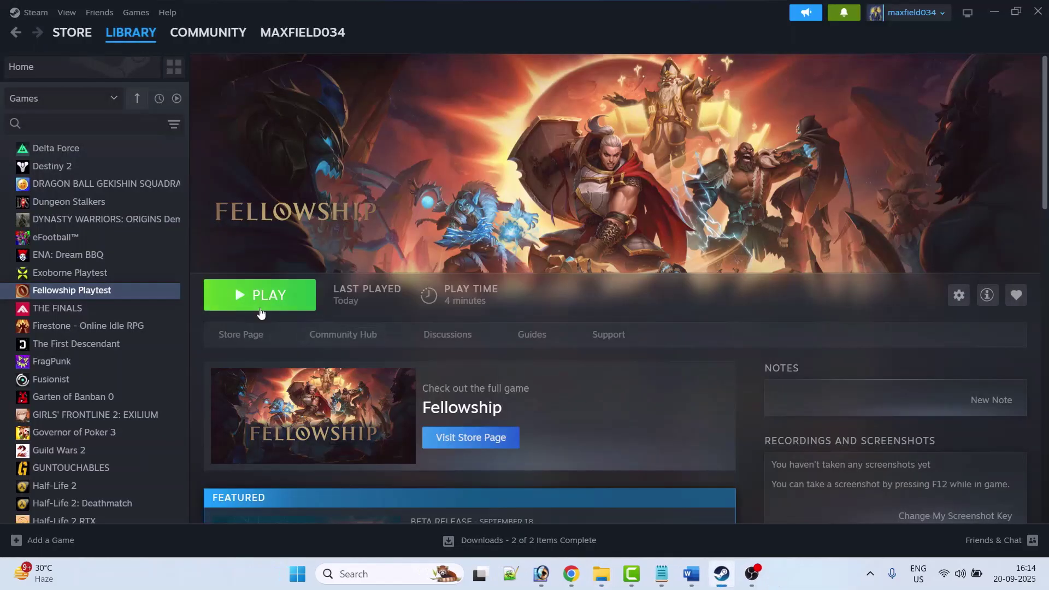
Switch to Word and review the instruction to run the EasyAntiCheat_EOS_Setup exe file
{"action": "left_click", "coordinate": [691, 574]}
{"action": "left_click_drag", "start_coordinate": [236, 315], "coordinate": [540, 309]}
{"action": "left_click", "coordinate": [681, 355]}
Run EasyAntiCheat_EOS_Setup from the EasyAntiCheat subfolder of Fellowship Playtest, and return to Steam
{"action": "mouse_move", "coordinate": [601, 574]}
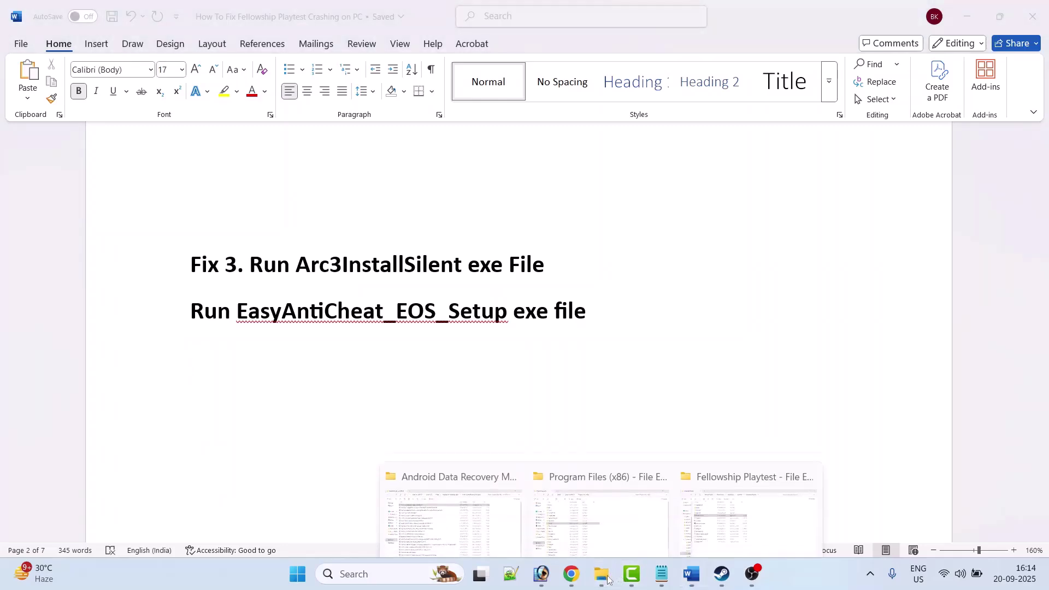
{"action": "left_click", "coordinate": [750, 520]}
{"action": "left_click", "coordinate": [170, 123]}
{"action": "double_click", "coordinate": [170, 119]}
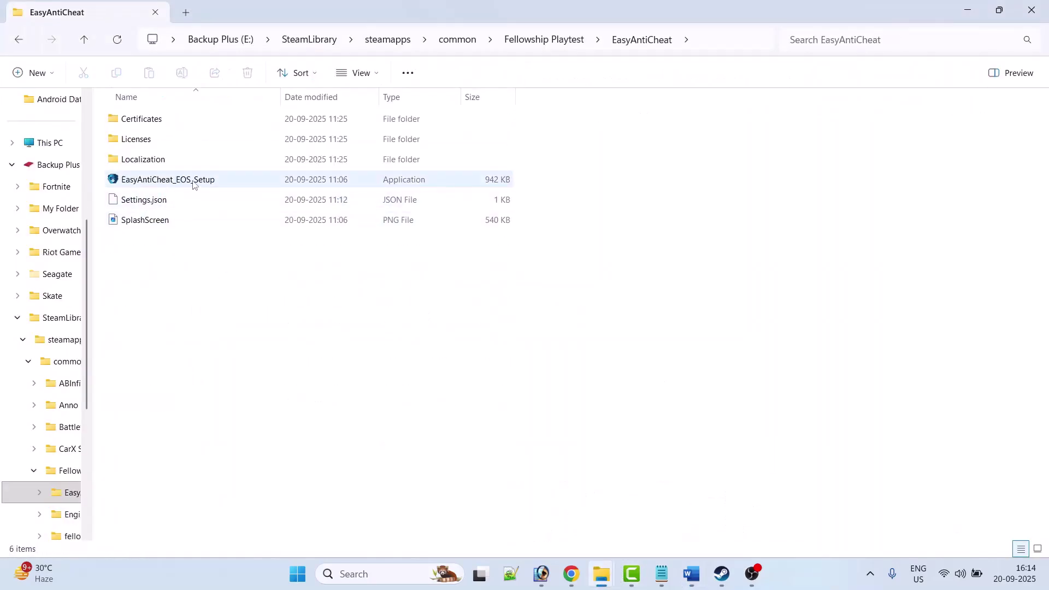
{"action": "double_click", "coordinate": [197, 184]}
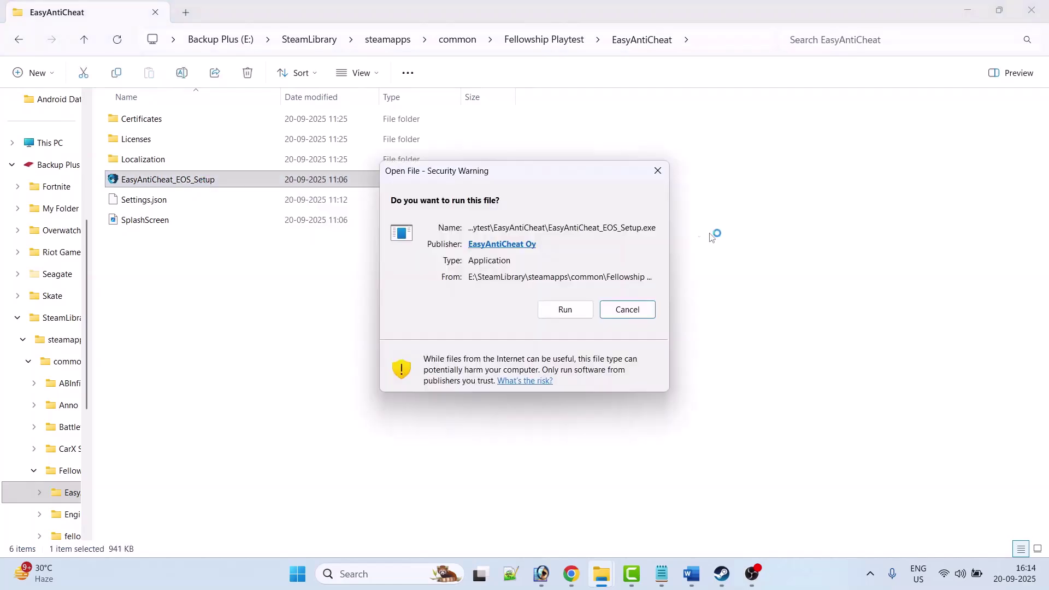
{"action": "left_click", "coordinate": [557, 307]}
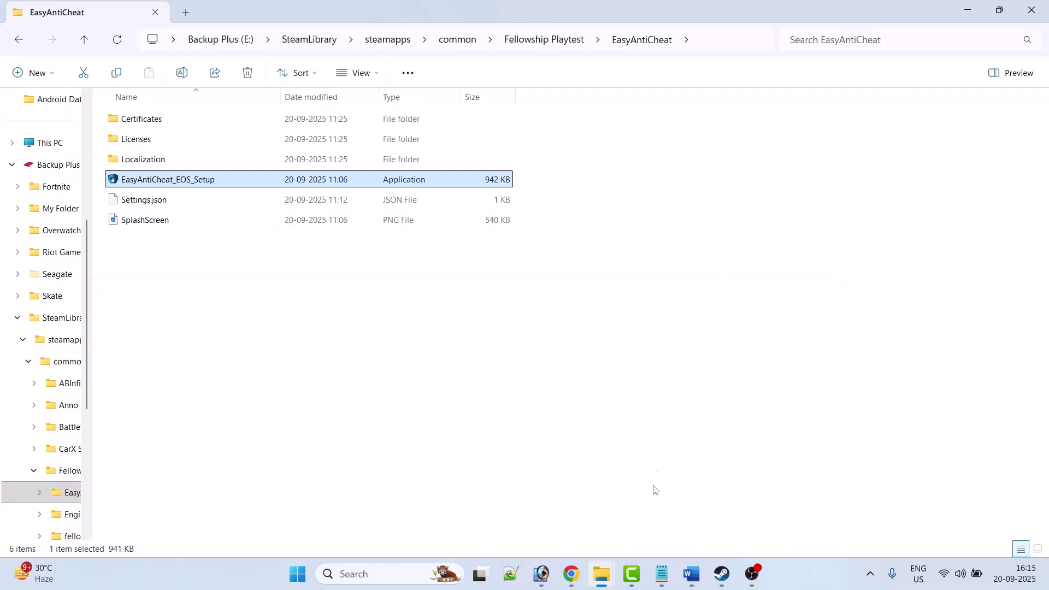
{"action": "left_click", "coordinate": [722, 574]}
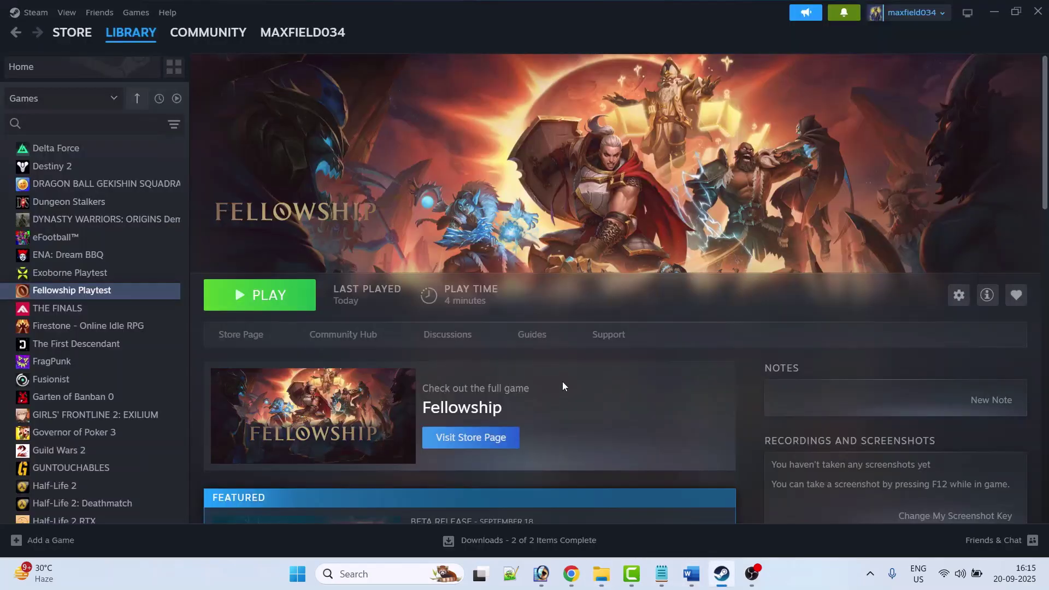
Switch to Word, review the Fix 3 lines and read the Fix 4 heading on modifying game launch options
{"action": "key", "text": "alt+Tab"}
{"action": "left_click_drag", "start_coordinate": [614, 317], "coordinate": [189, 265]}
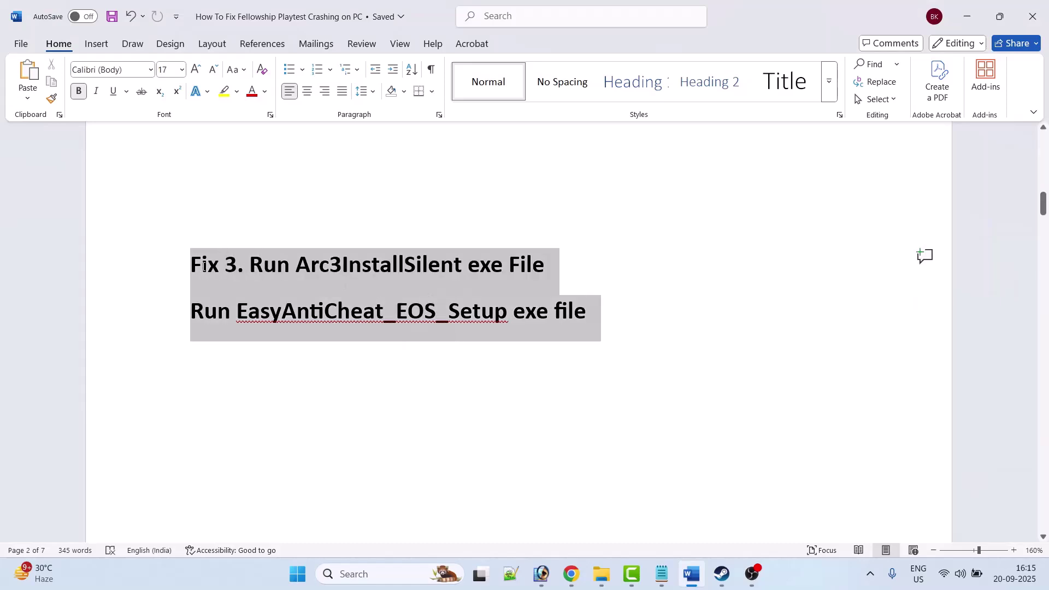
{"action": "left_click", "coordinate": [621, 326]}
{"action": "scroll", "coordinate": [621, 326], "scroll_direction": "down", "scroll_amount": 6}
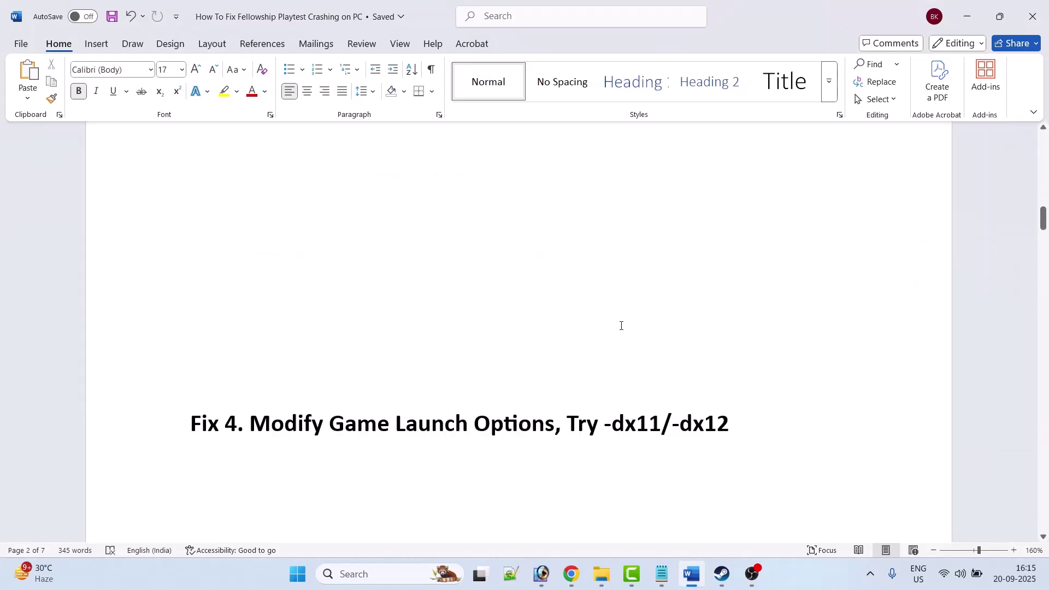
{"action": "left_click_drag", "start_coordinate": [256, 319], "coordinate": [755, 321]}
{"action": "left_click", "coordinate": [605, 419]}
Switch to Steam, set the launch options of Fellowship Playtest to -dx11 and close its properties
{"action": "left_click", "coordinate": [713, 584]}
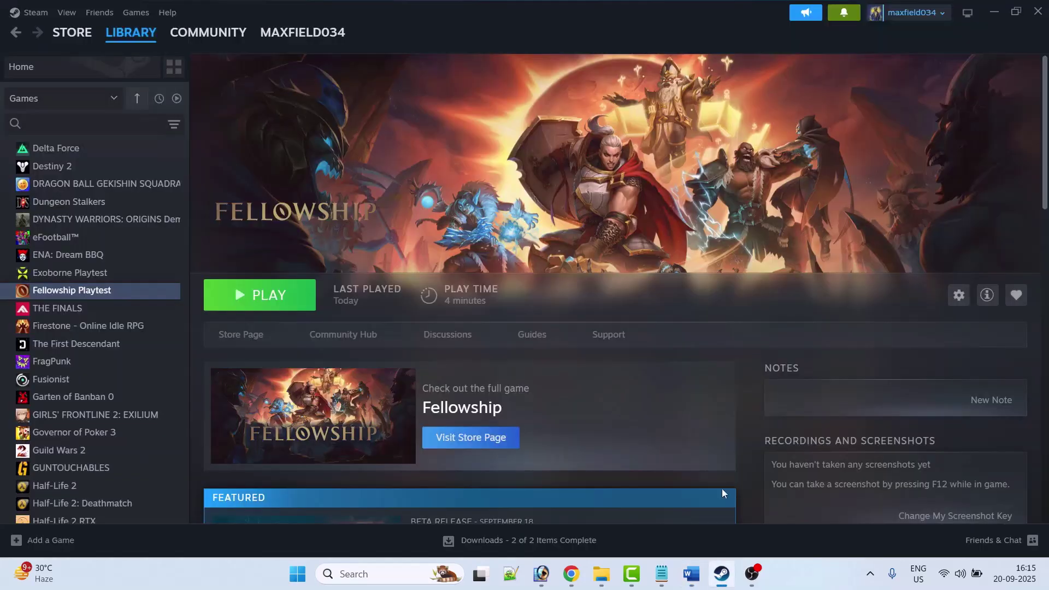
{"action": "right_click", "coordinate": [132, 296]}
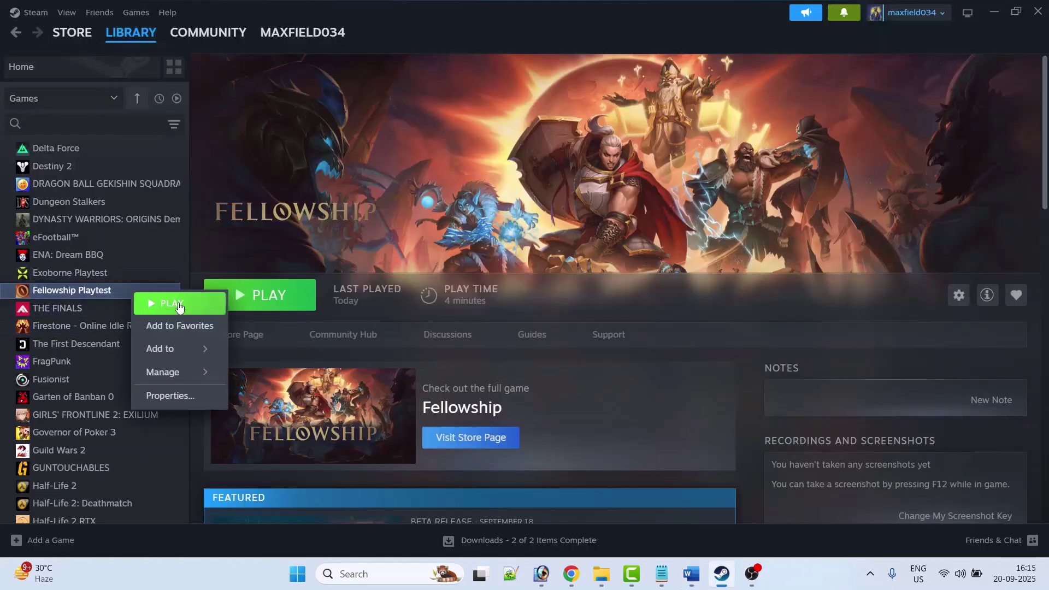
{"action": "left_click", "coordinate": [164, 397]}
{"action": "left_click", "coordinate": [442, 236]}
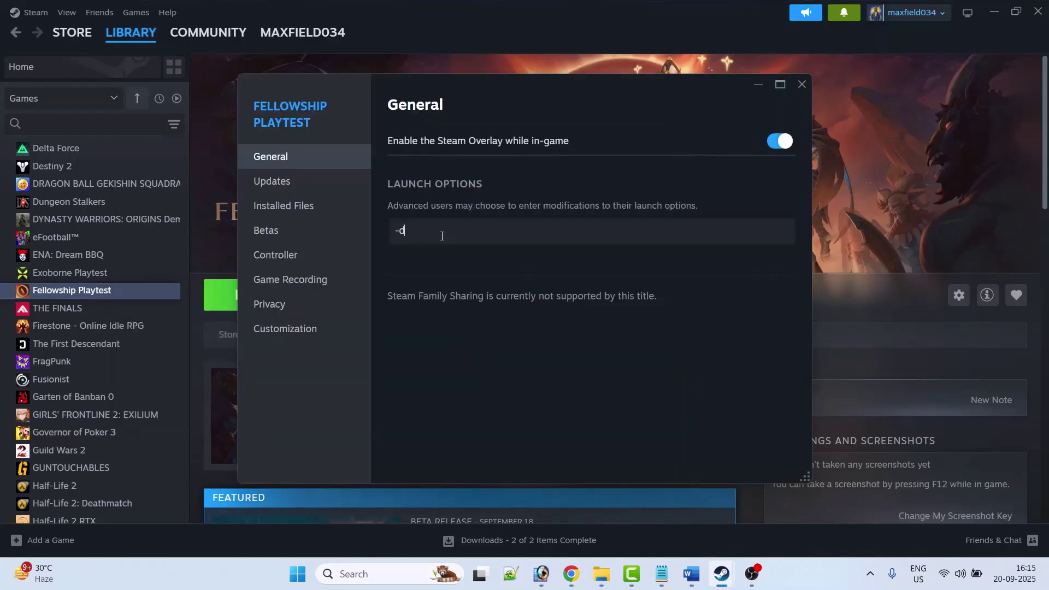
{"action": "left_click", "coordinate": [801, 84]}
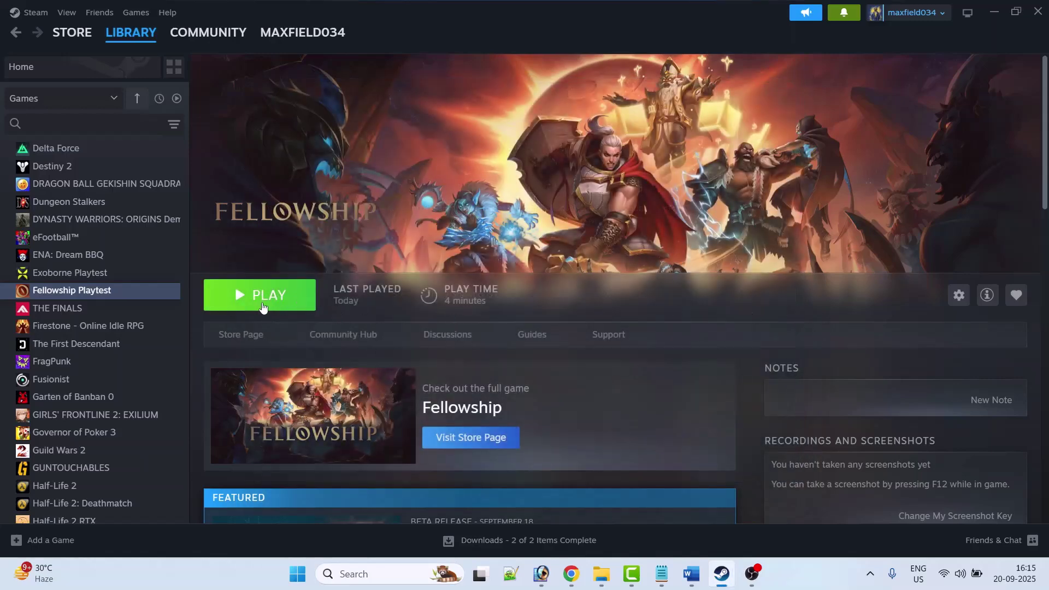
Reopen the properties of Fellowship Playtest and change its launch options to -dx12
{"action": "right_click", "coordinate": [144, 294]}
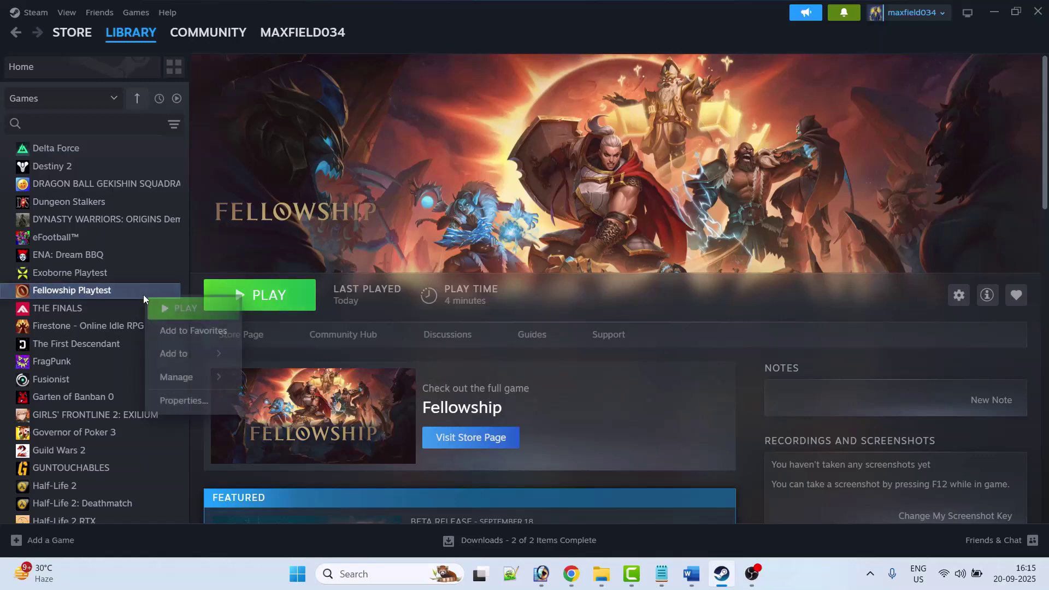
{"action": "left_click", "coordinate": [184, 400]}
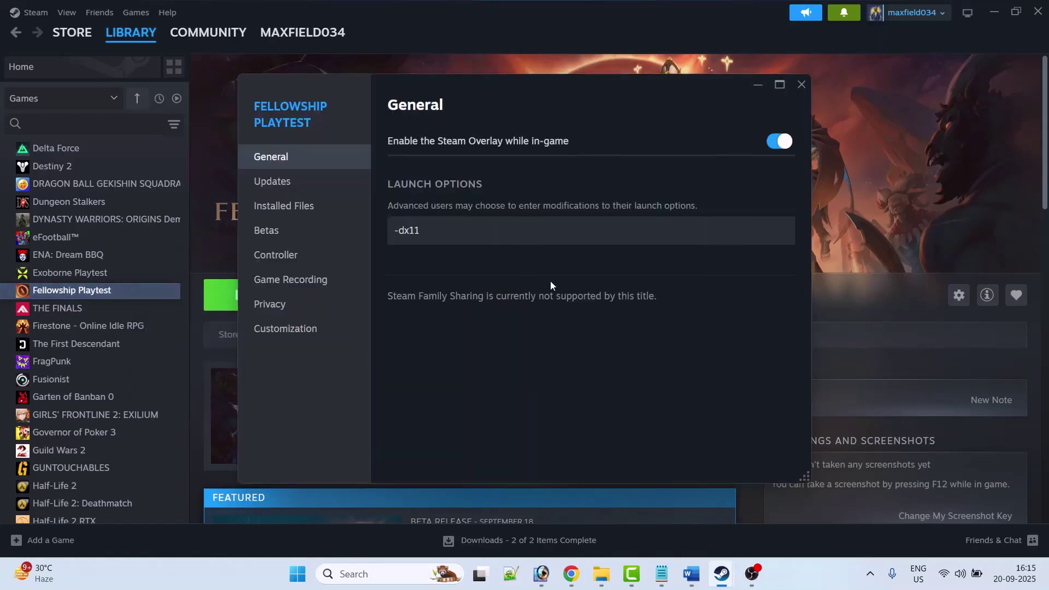
{"action": "left_click", "coordinate": [461, 227]}
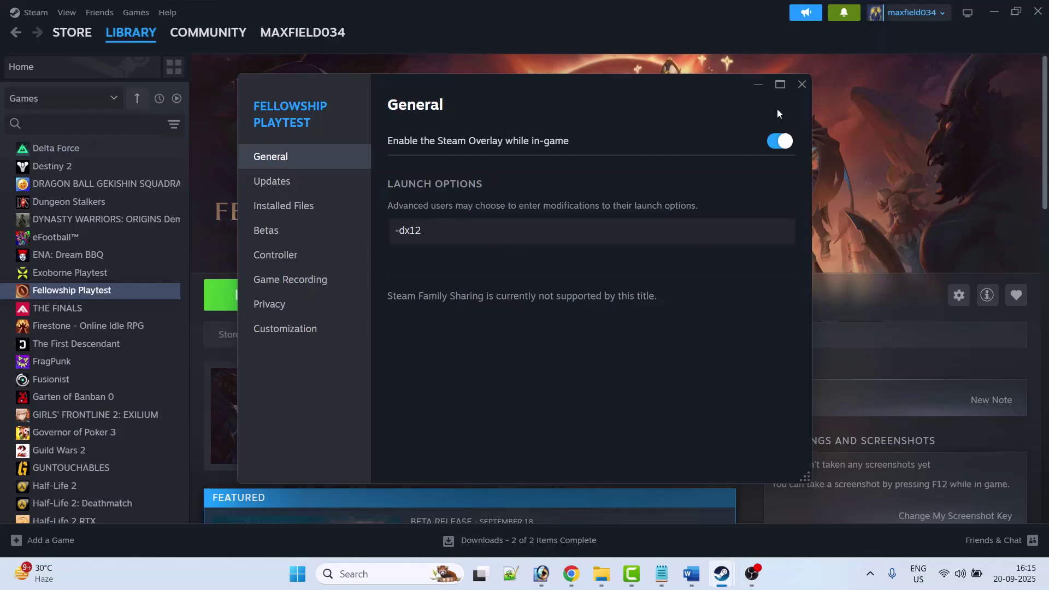
Reopen the properties of Fellowship Playtest, clear its launch options and close the properties
{"action": "left_click", "coordinate": [800, 85]}
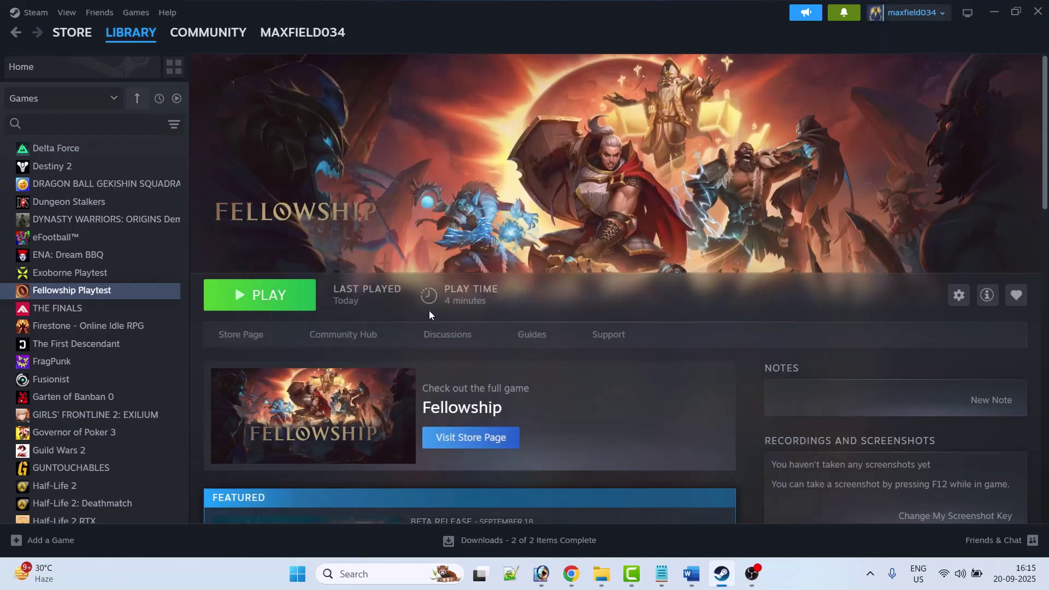
{"action": "right_click", "coordinate": [113, 299]}
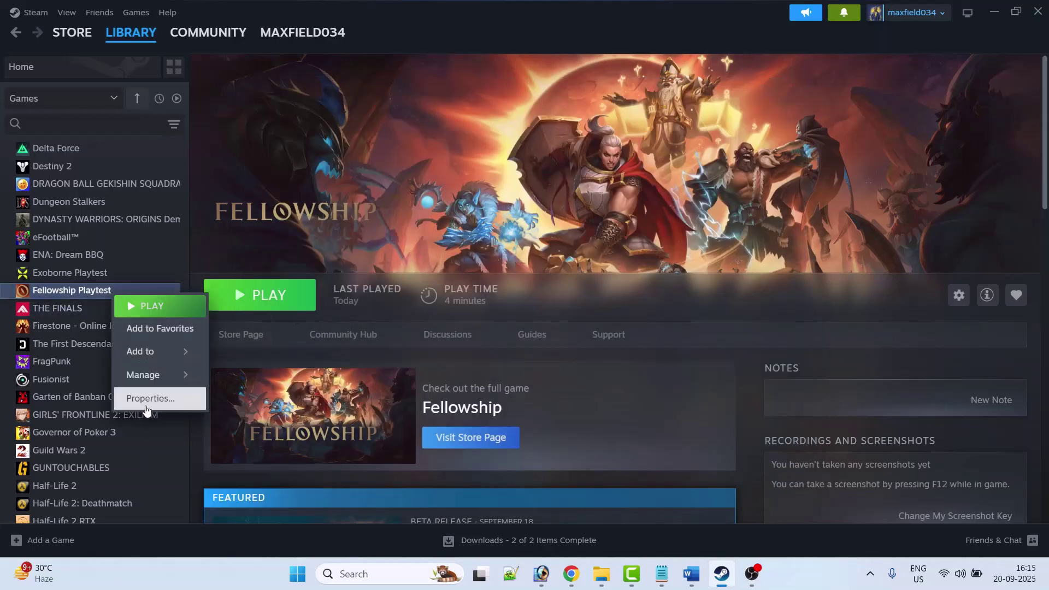
{"action": "left_click", "coordinate": [146, 407]}
{"action": "left_click_drag", "start_coordinate": [423, 231], "coordinate": [376, 235]}
{"action": "key", "text": "BackSpace"}
{"action": "left_click", "coordinate": [802, 85]}
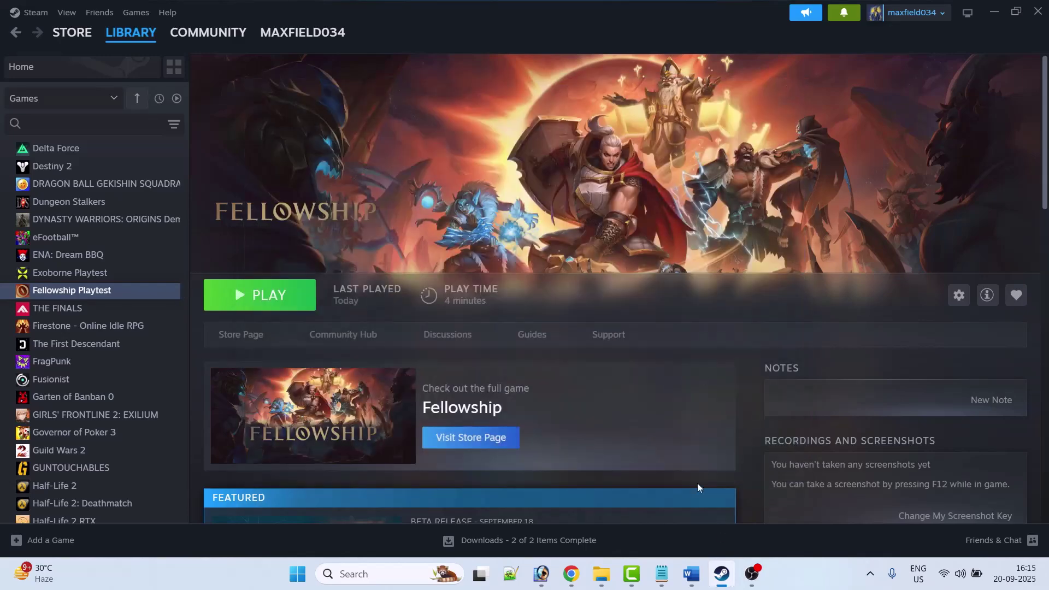
Switch to Word and read on past the Fix 4 heading to the next fix
{"action": "left_click", "coordinate": [684, 572]}
{"action": "scroll", "coordinate": [468, 326], "scroll_direction": "down", "scroll_amount": 5}
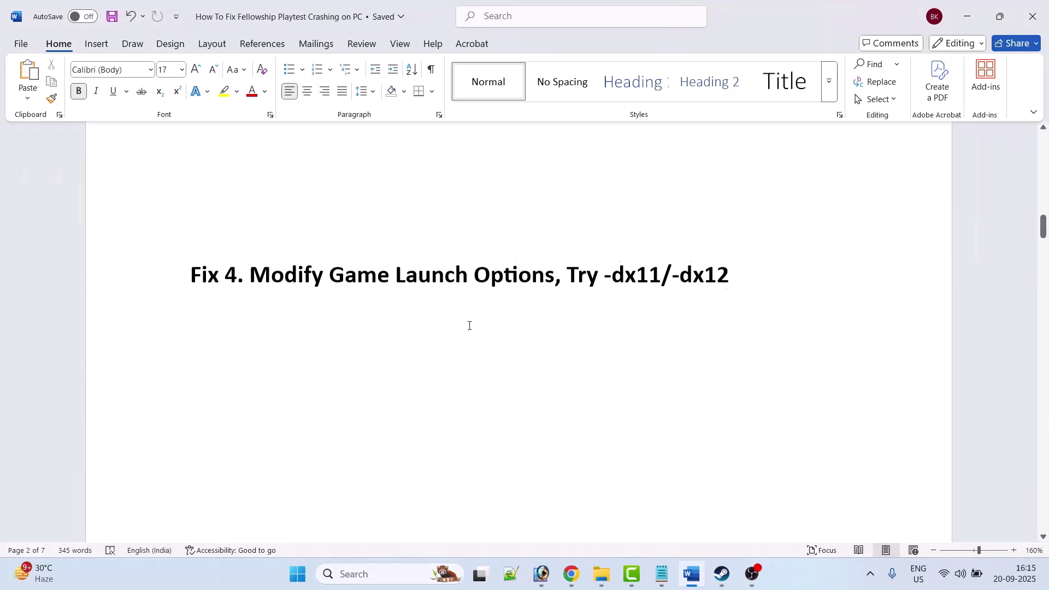
{"action": "left_click_drag", "start_coordinate": [261, 278], "coordinate": [699, 278]}
{"action": "left_click", "coordinate": [656, 318]}
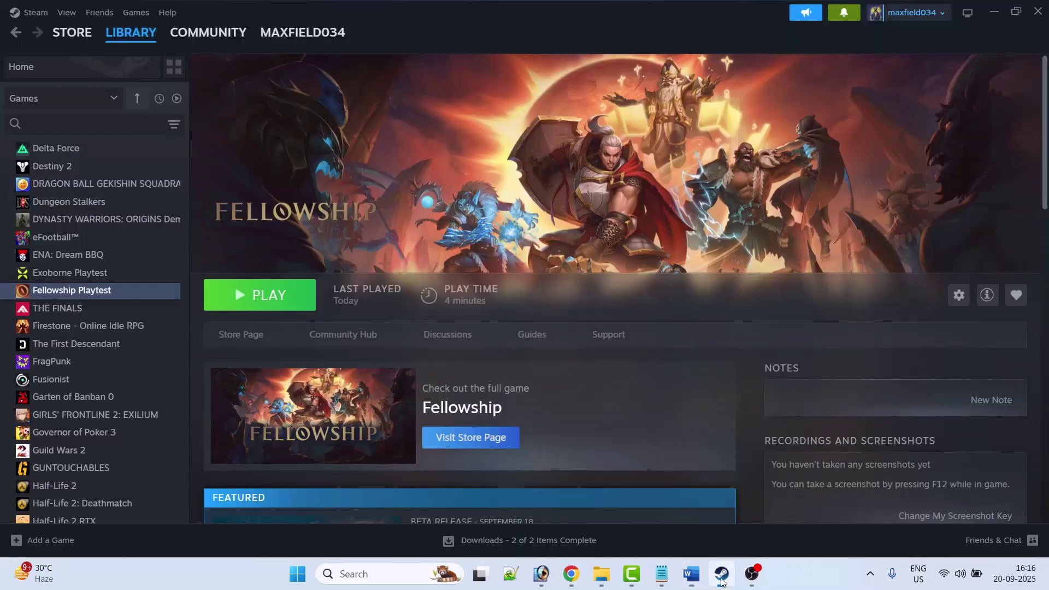
Switch to Steam, browse the local files of Fellowship Playtest and maximize the folder window
{"action": "left_click", "coordinate": [722, 574]}
{"action": "right_click", "coordinate": [114, 291]}
{"action": "mouse_move", "coordinate": [148, 375]}
{"action": "left_click", "coordinate": [265, 399]}
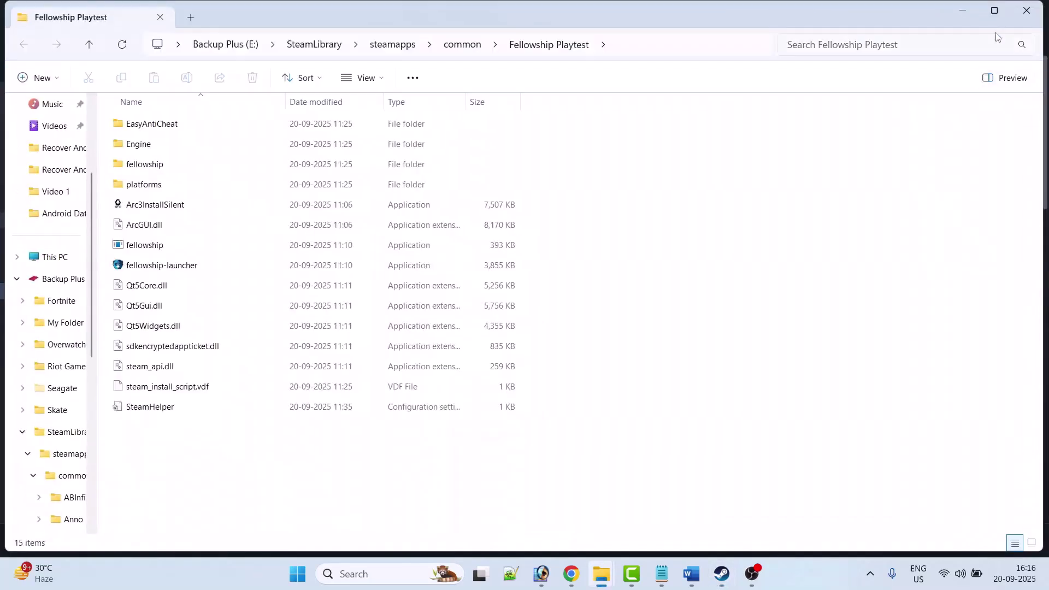
{"action": "left_click", "coordinate": [996, 11]}
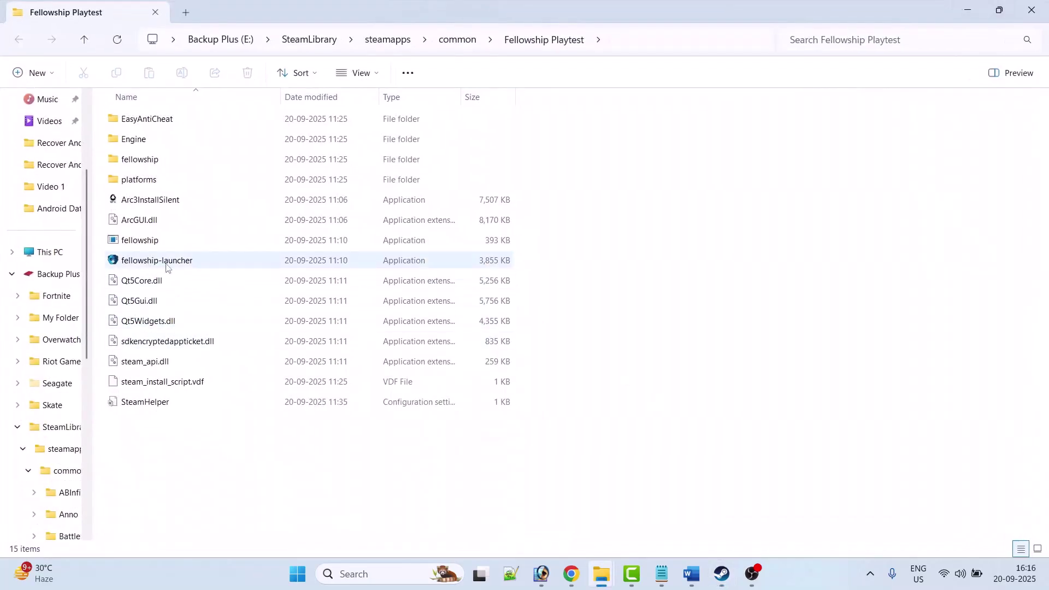
Examine the fellowship-launcher and fellowship applications, including the options offered for the fellowship application
{"action": "left_click", "coordinate": [168, 262]}
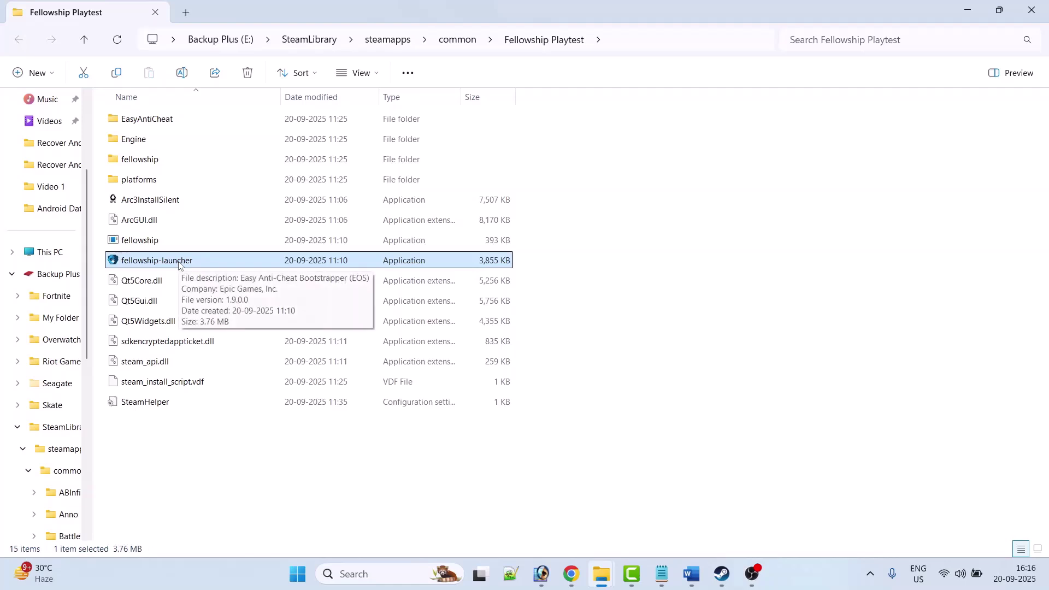
{"action": "left_click", "coordinate": [157, 245]}
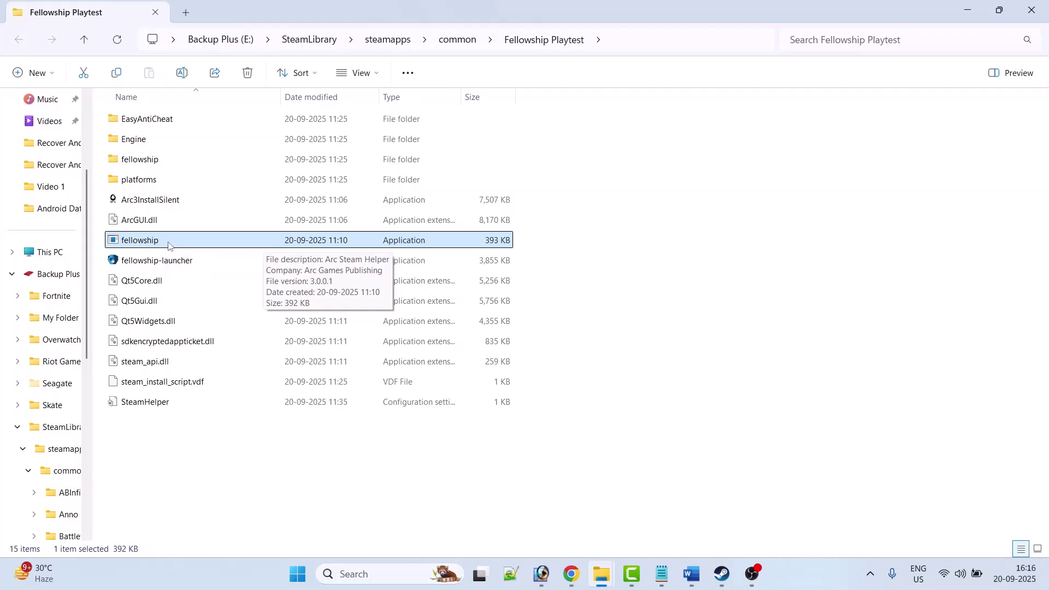
{"action": "right_click", "coordinate": [164, 243]}
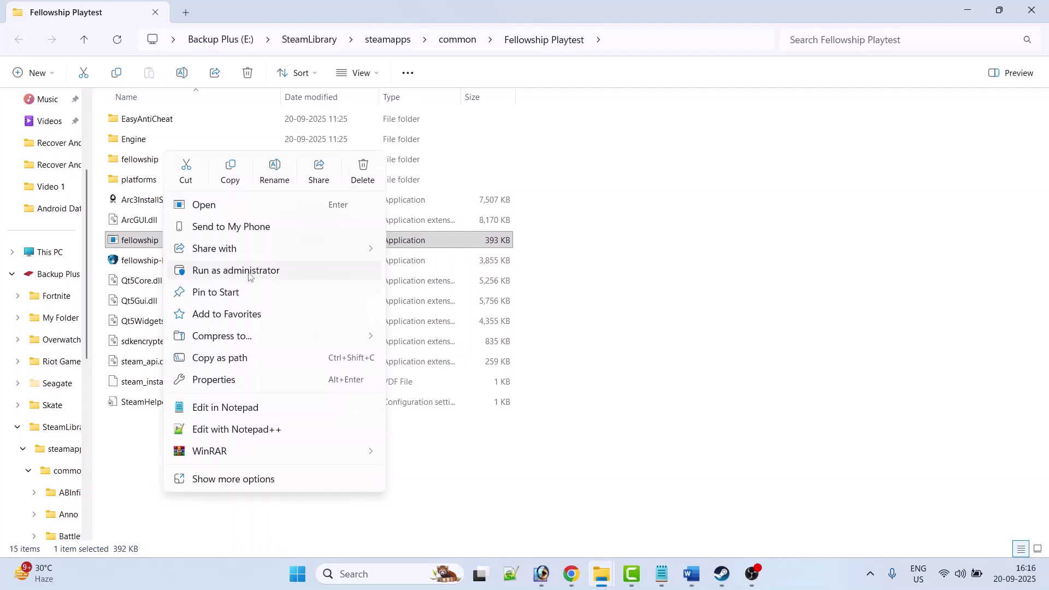
{"action": "left_click", "coordinate": [651, 304]}
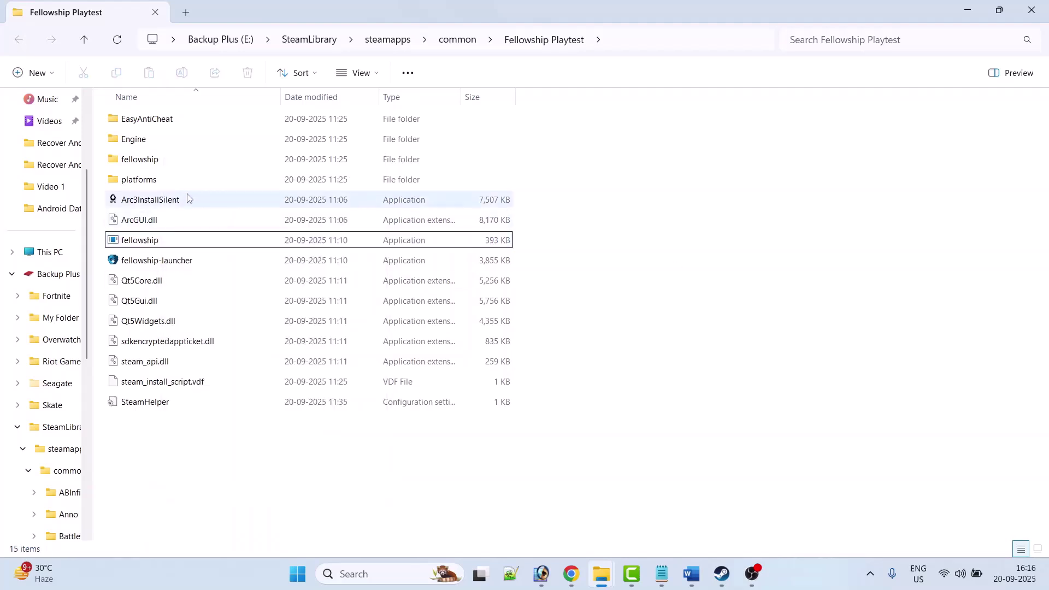
Open the Win64 folder inside fellowship\Binaries and select the fellowship-Win64-Shipping application
{"action": "double_click", "coordinate": [164, 162]}
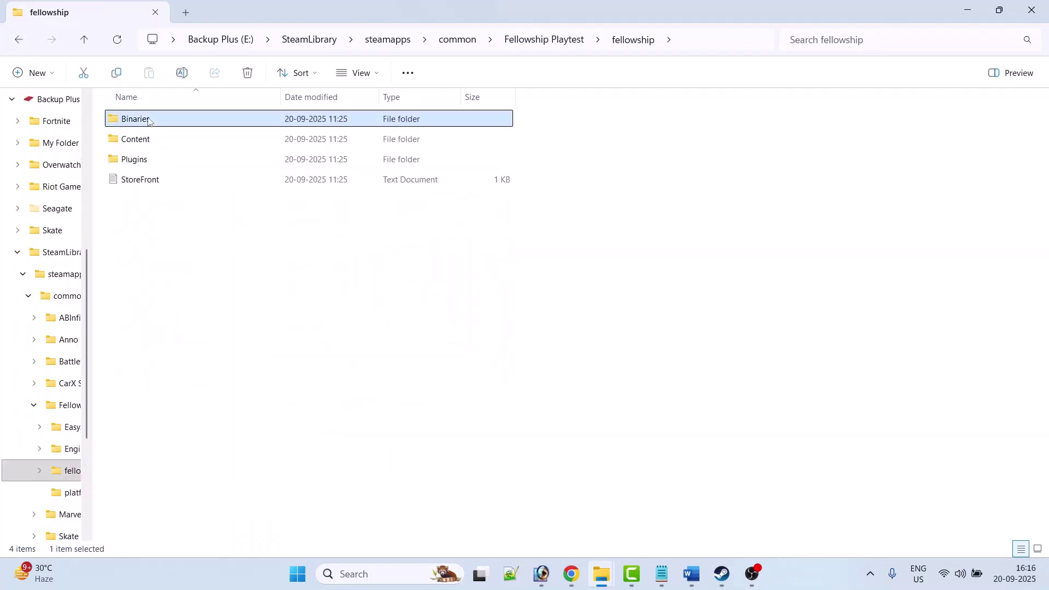
{"action": "double_click", "coordinate": [148, 119]}
{"action": "double_click", "coordinate": [148, 120]}
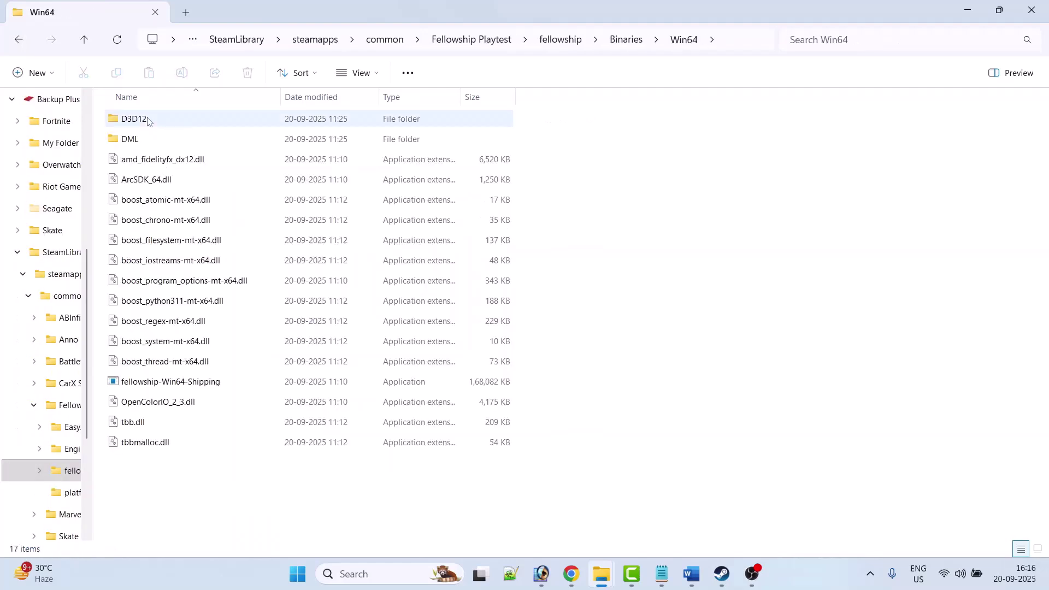
{"action": "left_click", "coordinate": [178, 384]}
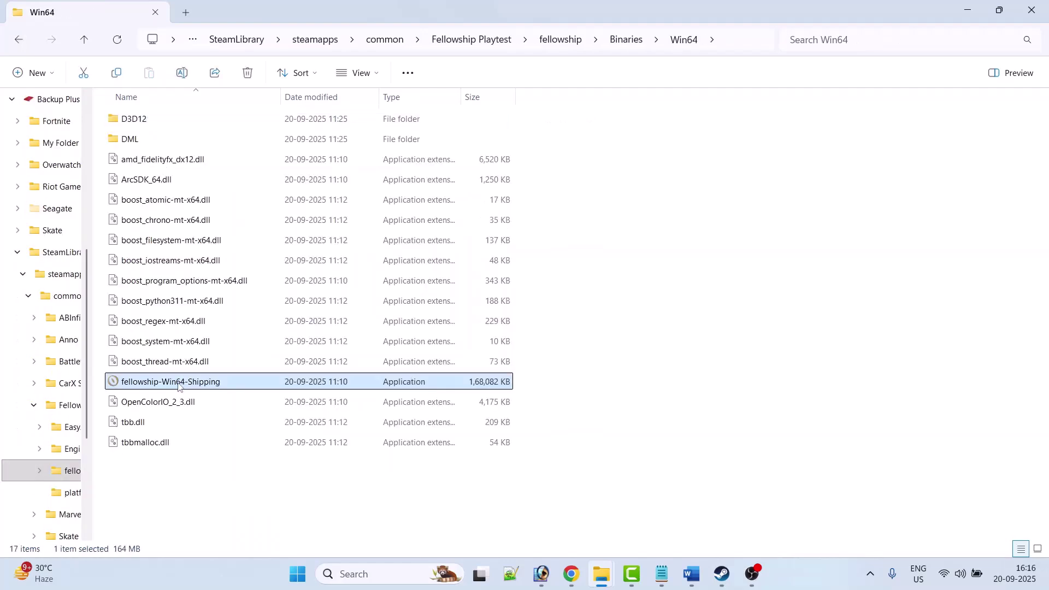
In the compatibility properties of fellowship-Win64-Shipping, apply running as an administrator and compatibility mode for Windows 8
{"action": "right_click", "coordinate": [227, 381]}
{"action": "left_click", "coordinate": [295, 267]}
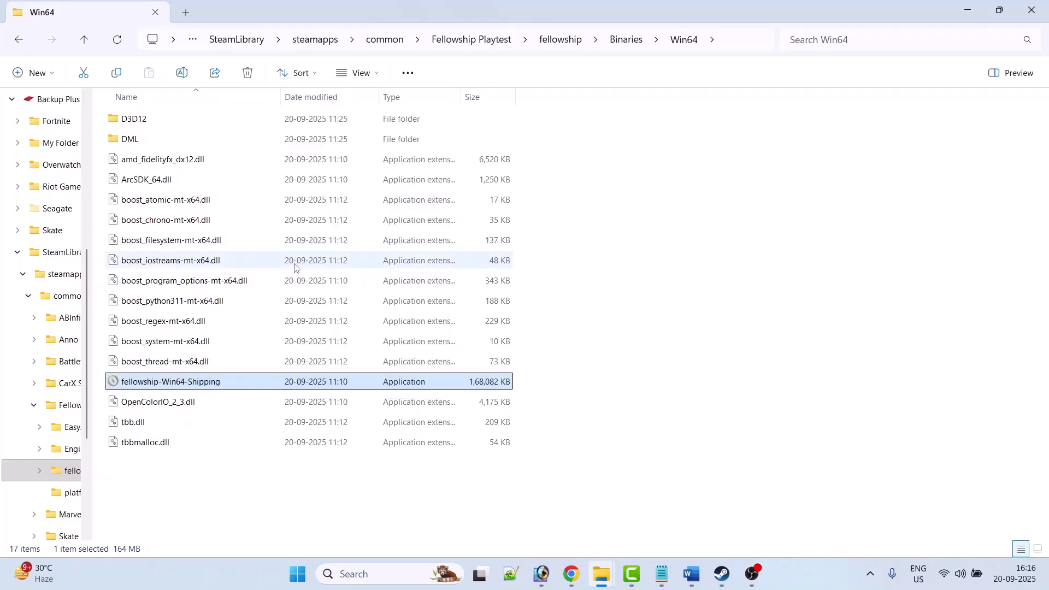
{"action": "left_click", "coordinate": [331, 110]}
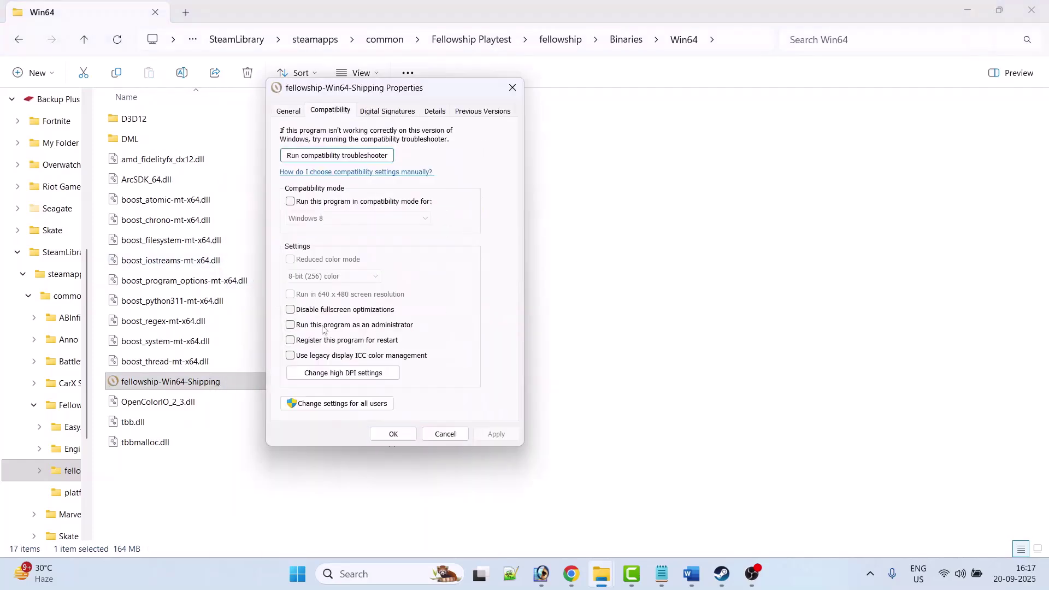
{"action": "left_click", "coordinate": [290, 326]}
{"action": "left_click", "coordinate": [498, 435]}
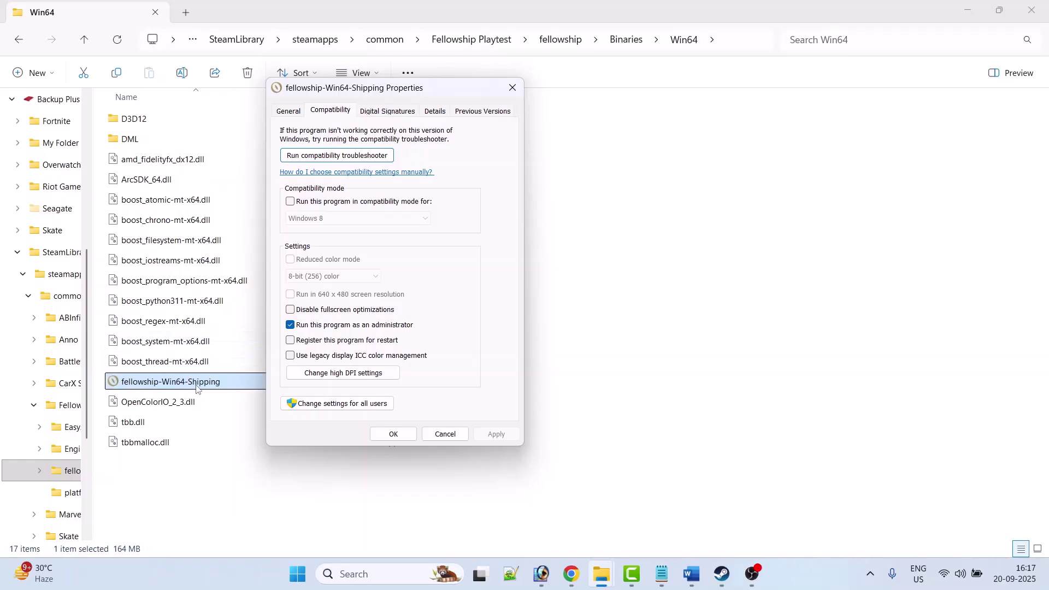
{"action": "left_click", "coordinate": [290, 201]}
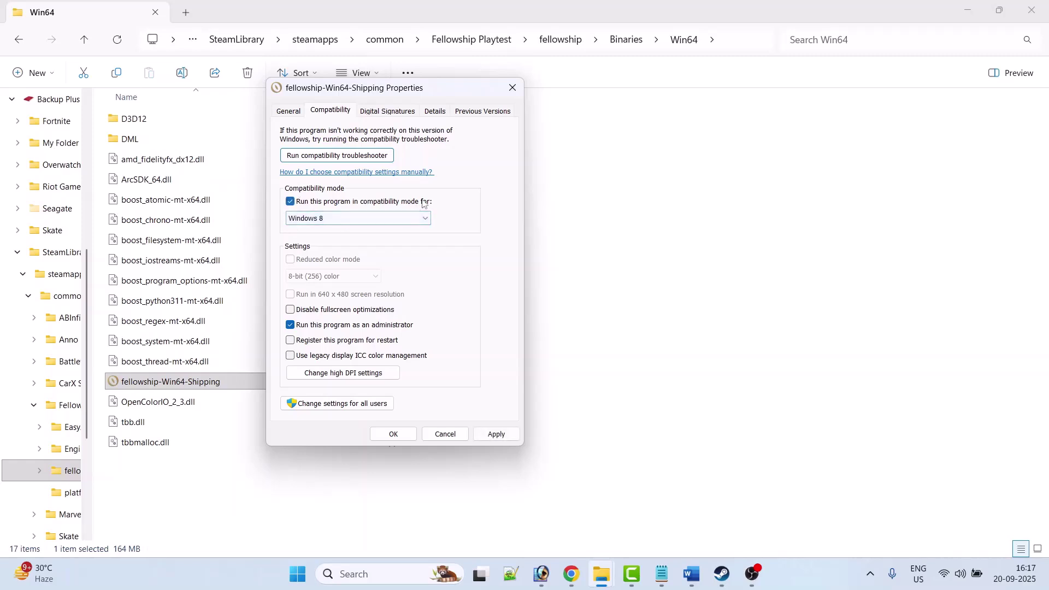
{"action": "left_click", "coordinate": [497, 434]}
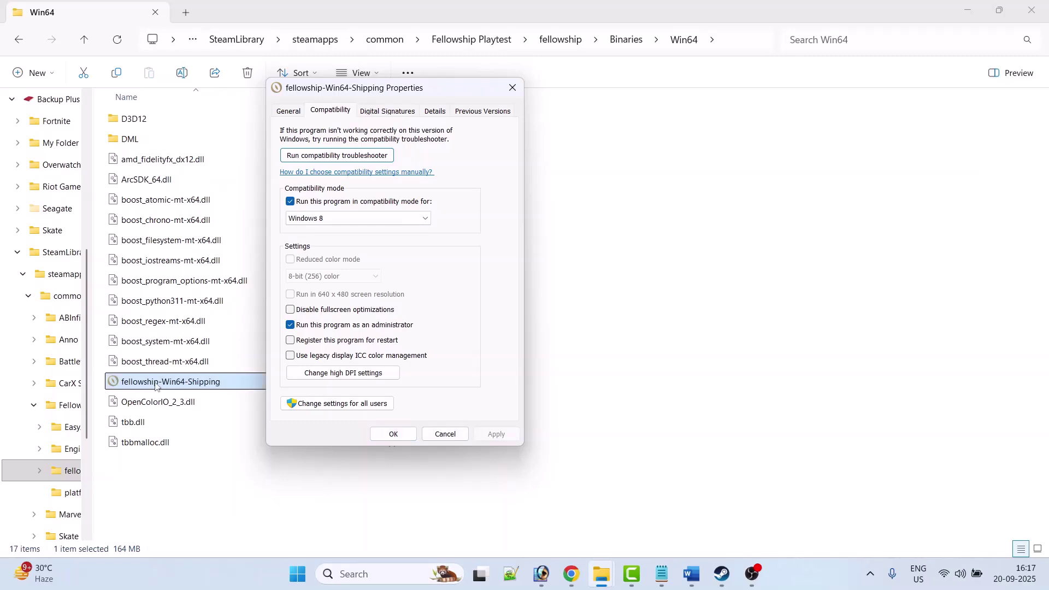
Change the compatibility mode of fellowship-Win64-Shipping to Windows 7 and disable fullscreen optimizations, applying each change
{"action": "left_click", "coordinate": [352, 220]}
{"action": "left_click", "coordinate": [333, 256]}
{"action": "left_click", "coordinate": [356, 219]}
{"action": "left_click", "coordinate": [319, 260]}
{"action": "left_click", "coordinate": [495, 434]}
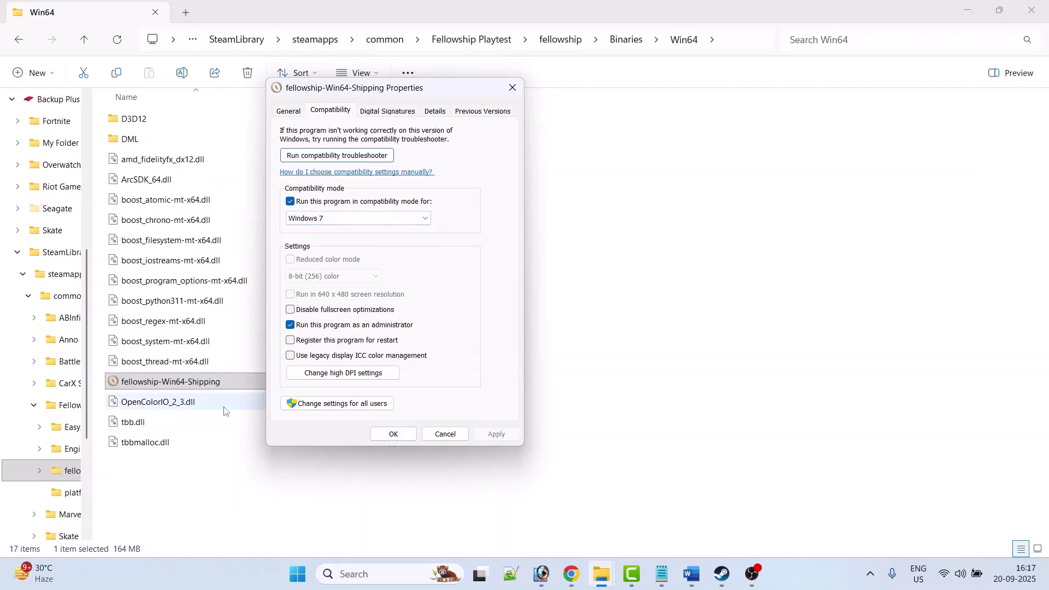
{"action": "left_click", "coordinate": [293, 311]}
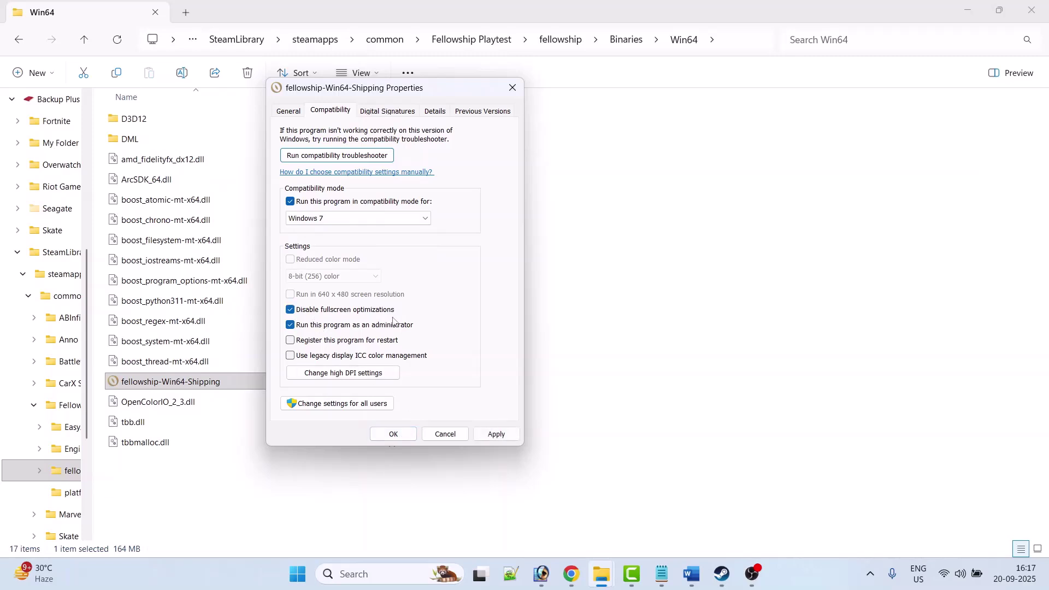
{"action": "left_click", "coordinate": [495, 434]}
Turn off compatibility mode, disabled fullscreen optimizations and running as administrator for fellowship-Win64-Shipping, apply and close its properties
{"action": "left_click", "coordinate": [290, 201]}
{"action": "left_click", "coordinate": [290, 310]}
{"action": "left_click", "coordinate": [291, 325]}
{"action": "left_click", "coordinate": [494, 434]}
{"action": "left_click", "coordinate": [394, 434]}
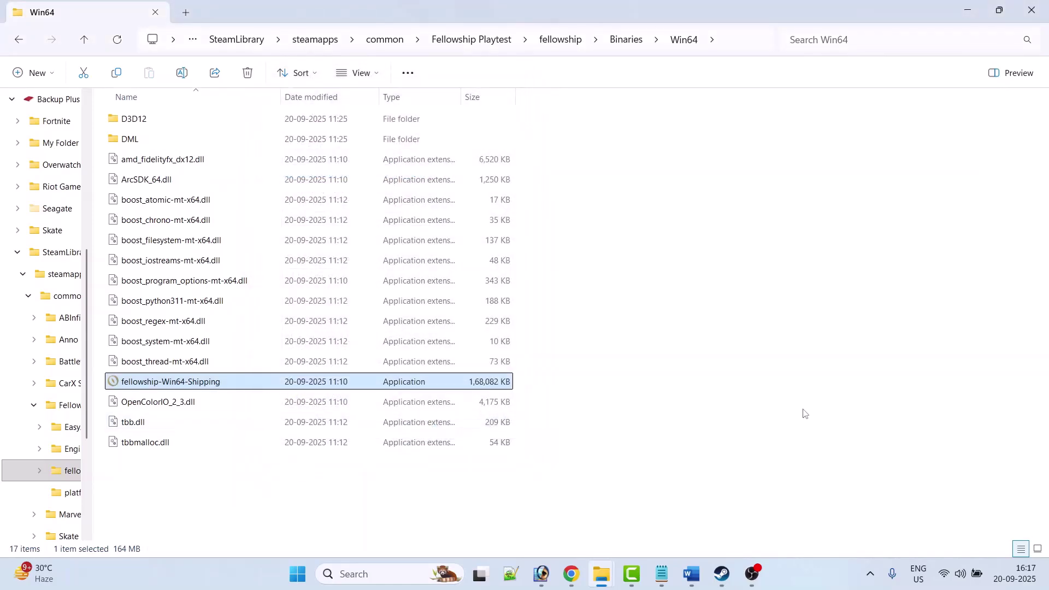
Switch to Word to read Fix 6 on controlled folder access and firewall, and open Windows Security
{"action": "left_click", "coordinate": [691, 574]}
{"action": "scroll", "coordinate": [512, 348], "scroll_direction": "down", "scroll_amount": 2}
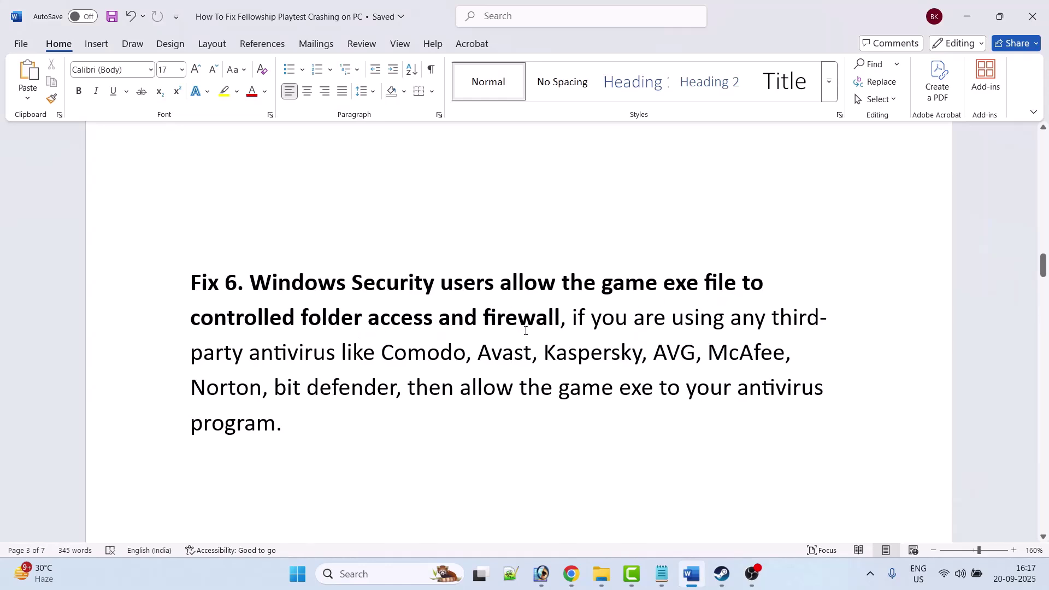
{"action": "left_click", "coordinate": [352, 574]}
{"action": "type", "text": "window"}
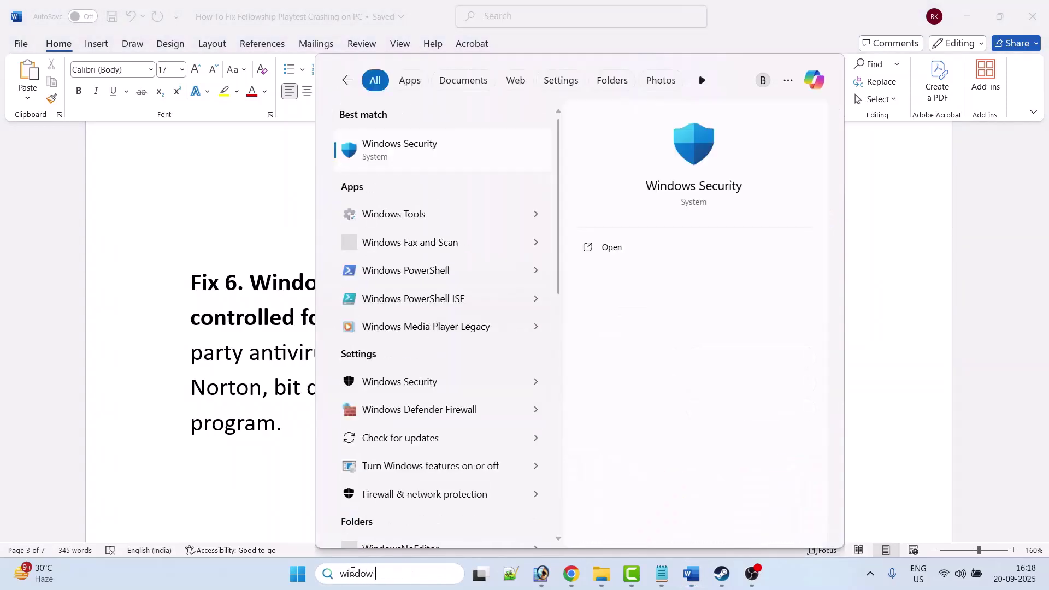
{"action": "left_click", "coordinate": [654, 249]}
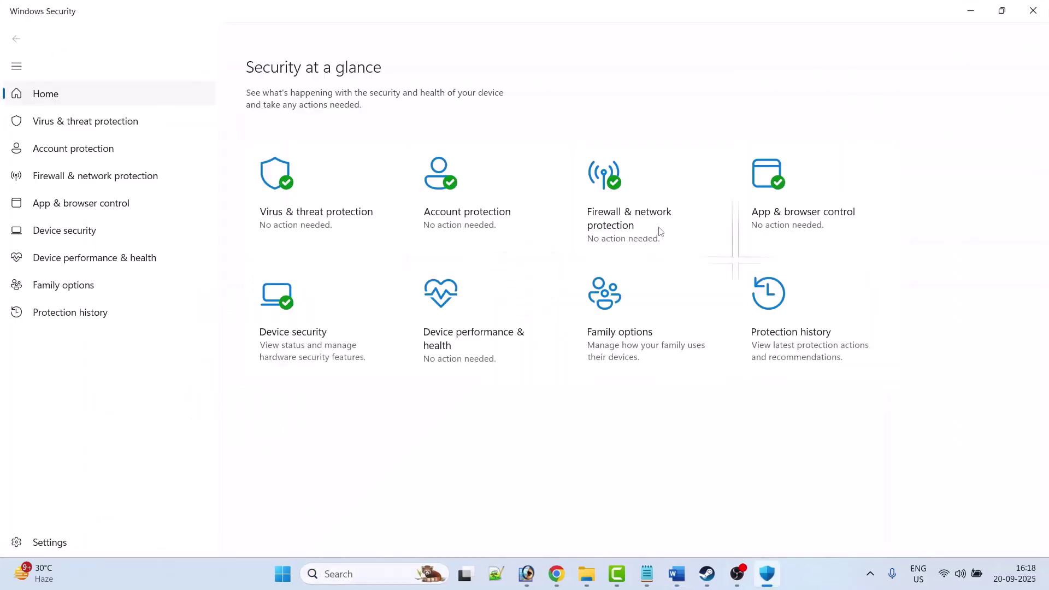
Open the list of apps allowed through Controlled folder access in the ransomware protection settings
{"action": "left_click", "coordinate": [313, 219]}
{"action": "scroll", "coordinate": [672, 393], "scroll_direction": "down", "scroll_amount": 3}
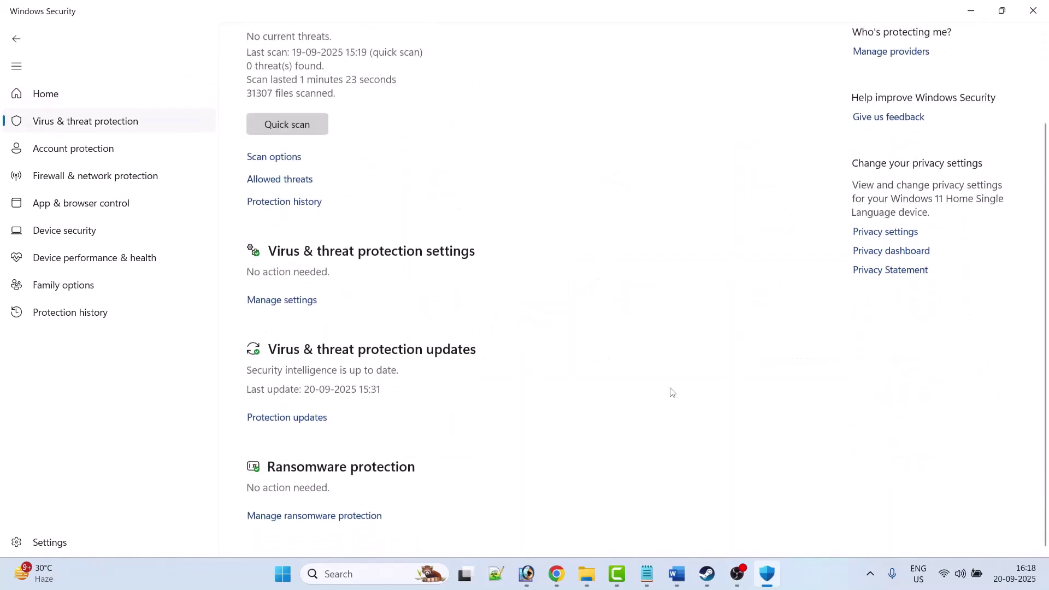
{"action": "left_click", "coordinate": [322, 520]}
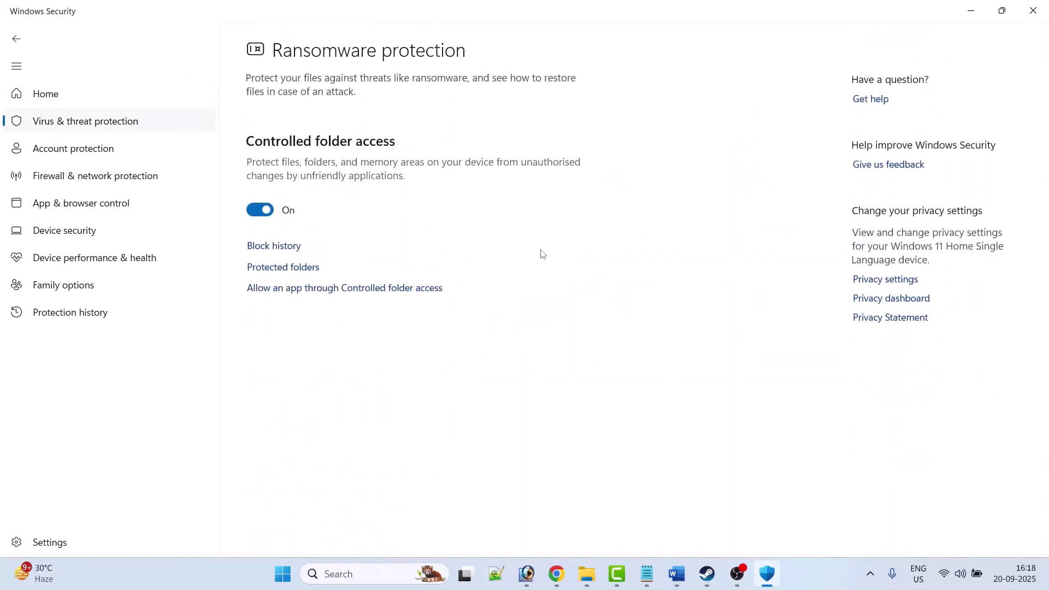
{"action": "left_click", "coordinate": [386, 289]}
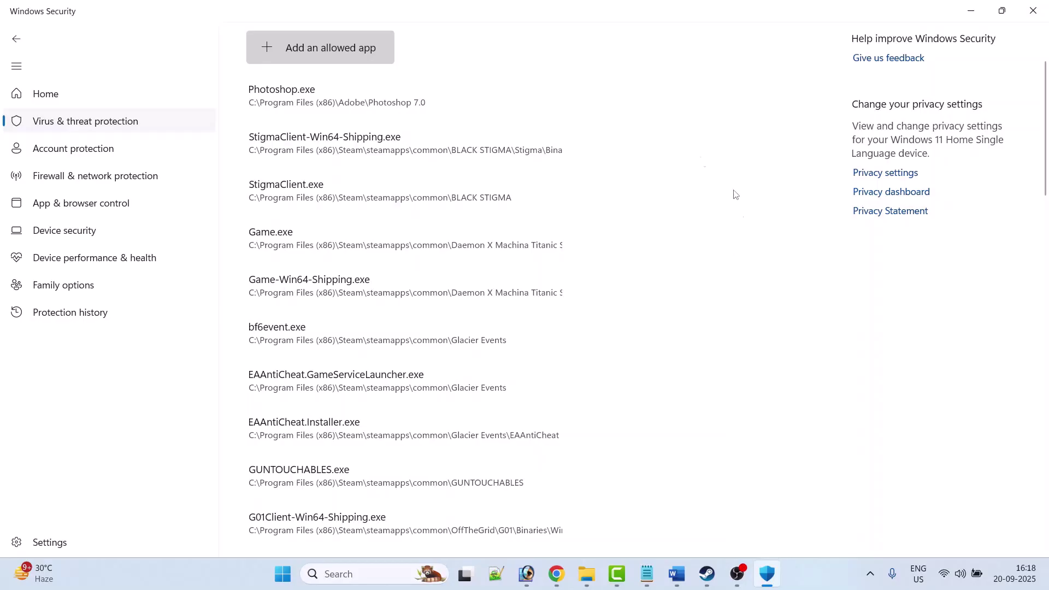
Add the fellowship application from SteamLibrary\steamapps\common\Fellowship Playtest as an app allowed through Controlled folder access
{"action": "left_click", "coordinate": [273, 48]}
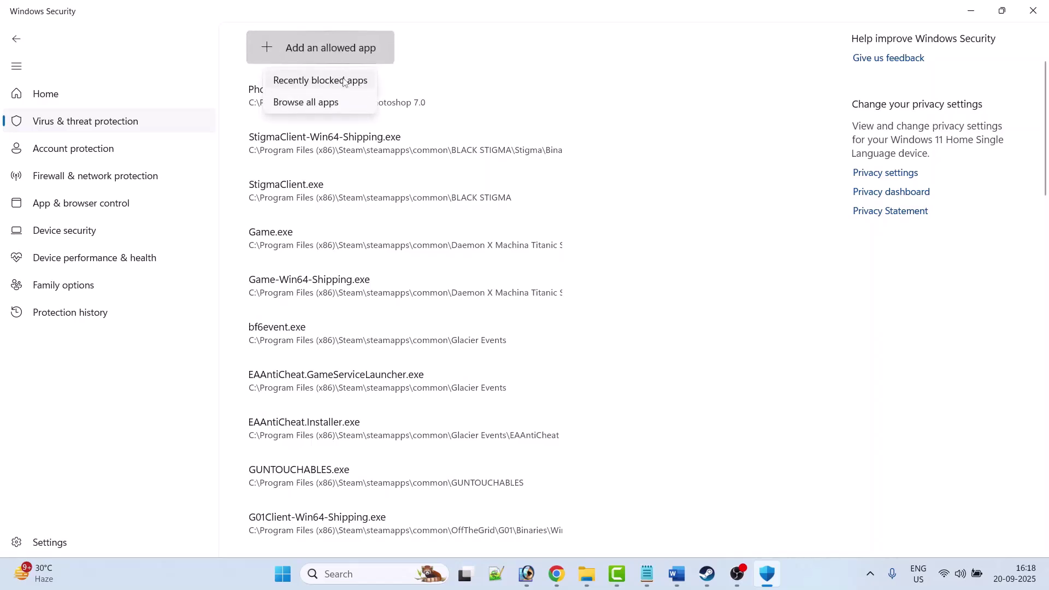
{"action": "left_click", "coordinate": [325, 104]}
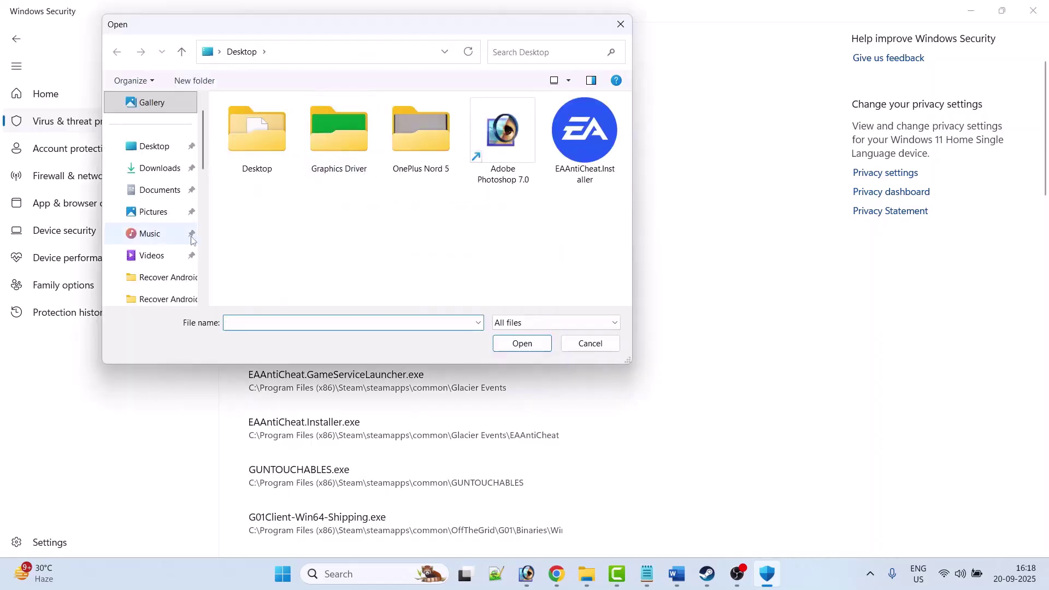
{"action": "scroll", "coordinate": [165, 241], "scroll_direction": "down", "scroll_amount": 3}
{"action": "double_click", "coordinate": [284, 125]}
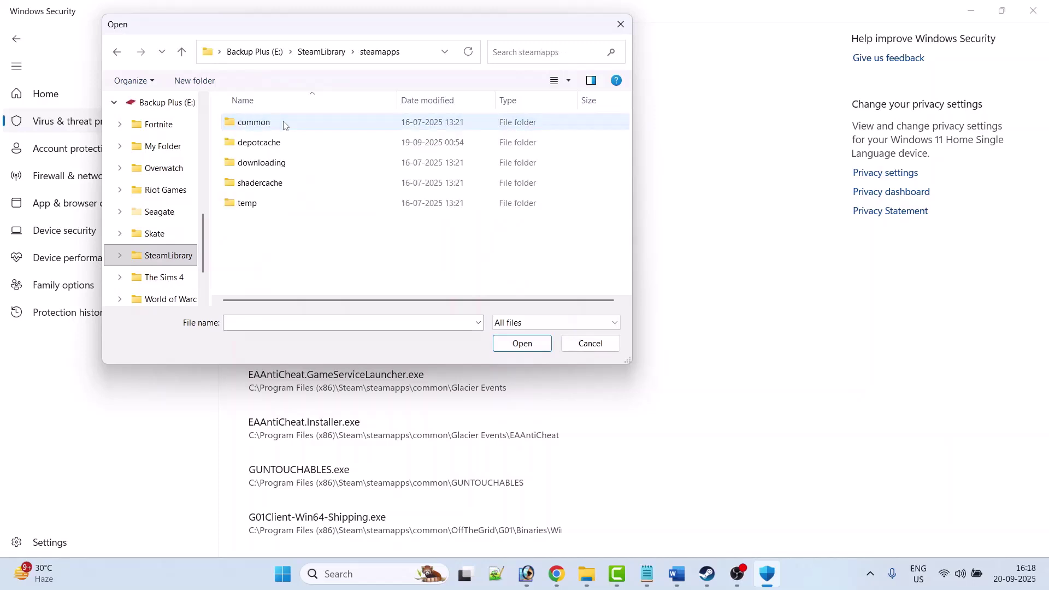
{"action": "double_click", "coordinate": [284, 123]}
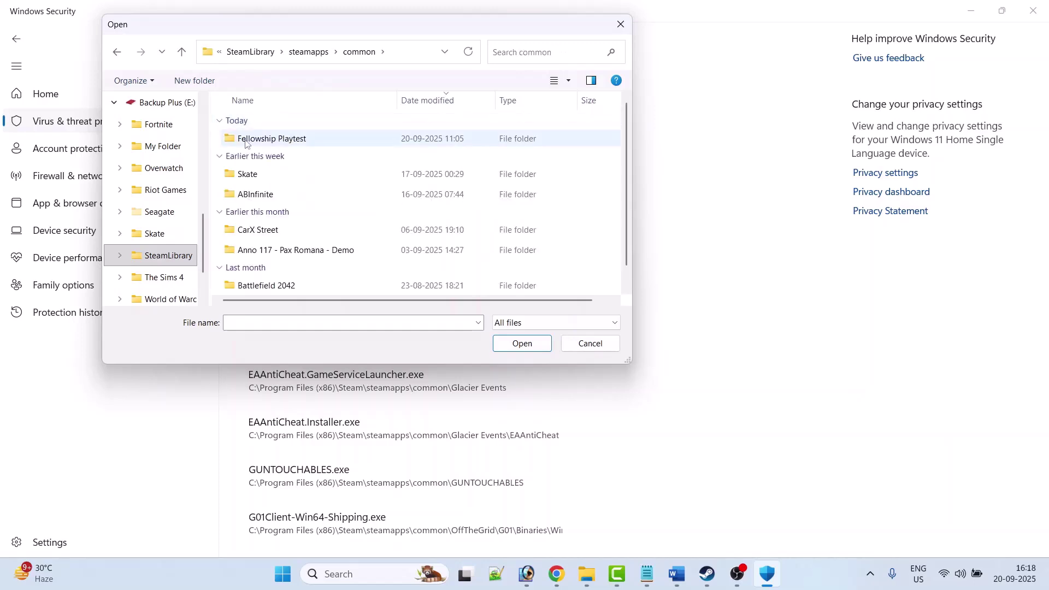
{"action": "double_click", "coordinate": [295, 140]}
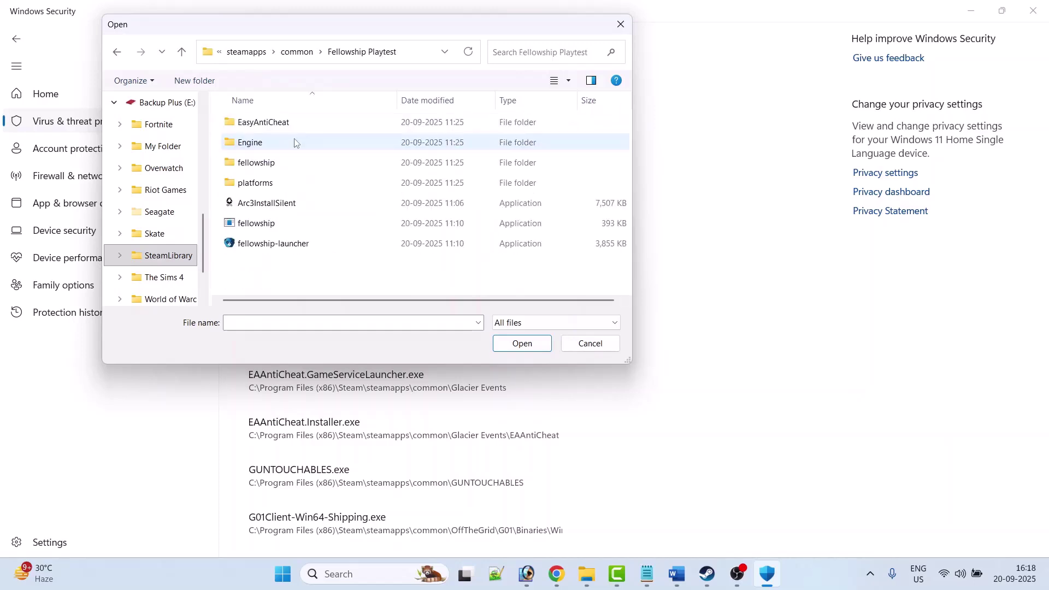
{"action": "left_click", "coordinate": [275, 230]}
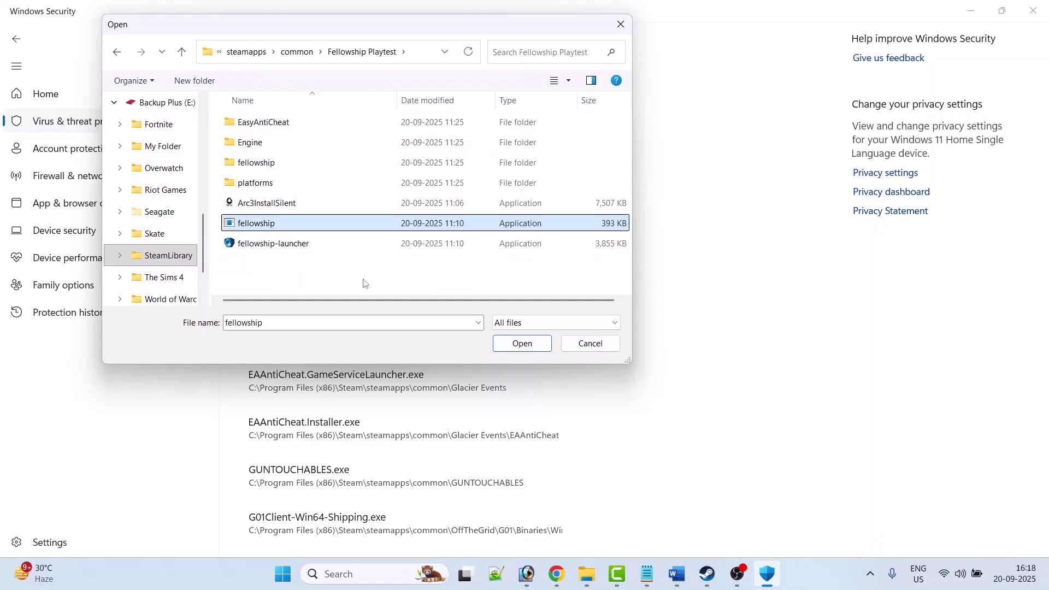
{"action": "left_click", "coordinate": [529, 346]}
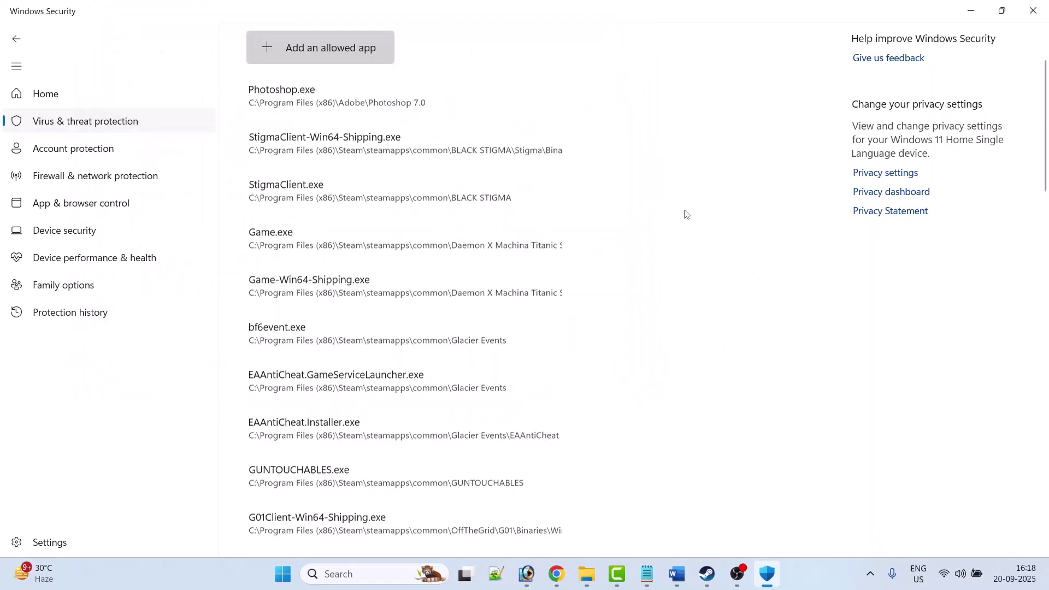
Add fellowship-launcher from the Fellowship Playtest folder as an app allowed through Controlled folder access
{"action": "left_click", "coordinate": [284, 49]}
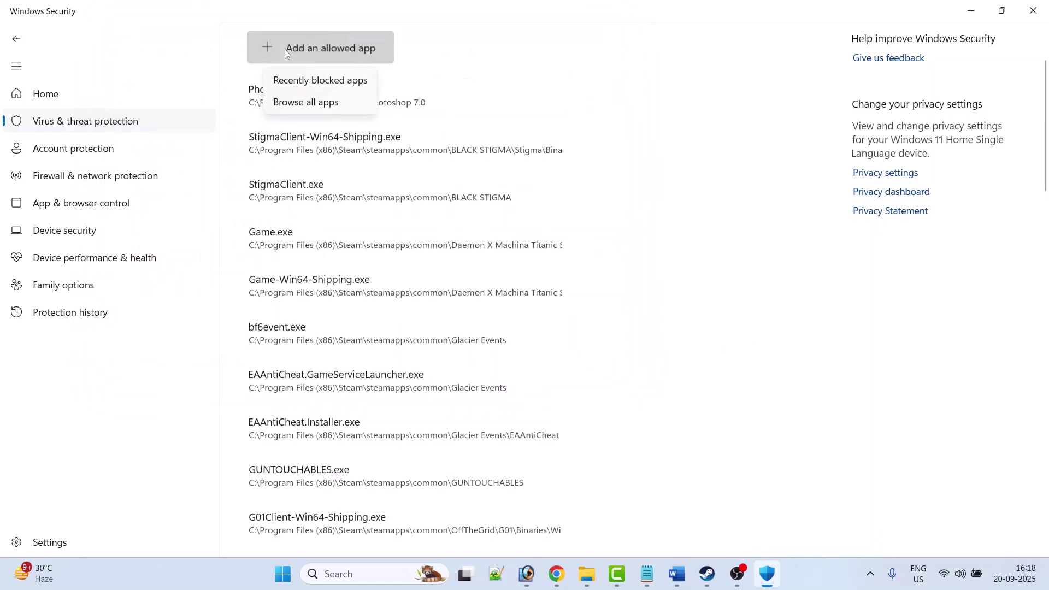
{"action": "left_click", "coordinate": [318, 106]}
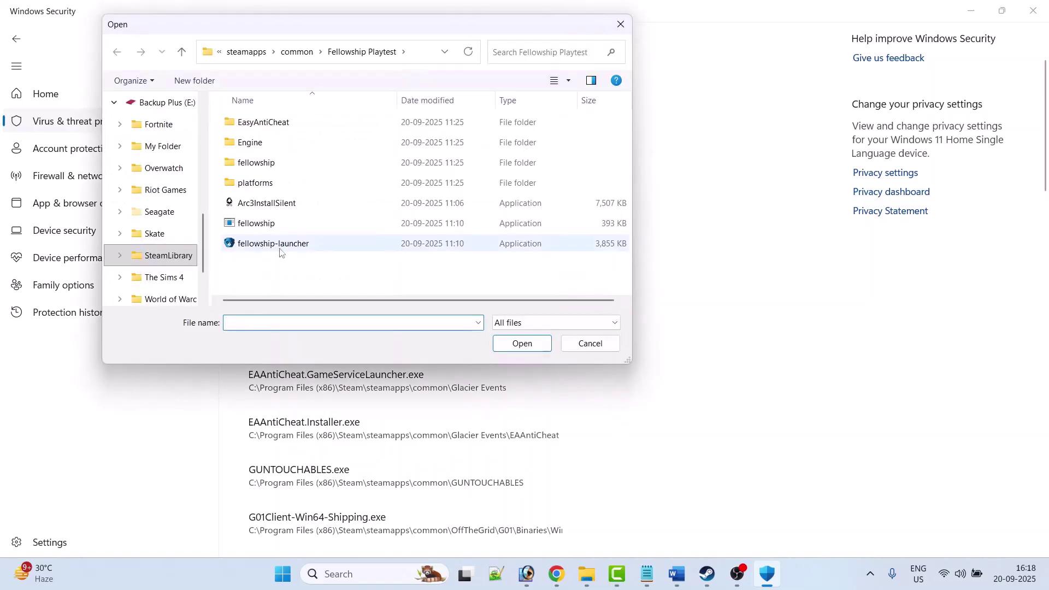
{"action": "left_click", "coordinate": [279, 245]}
{"action": "left_click", "coordinate": [522, 343]}
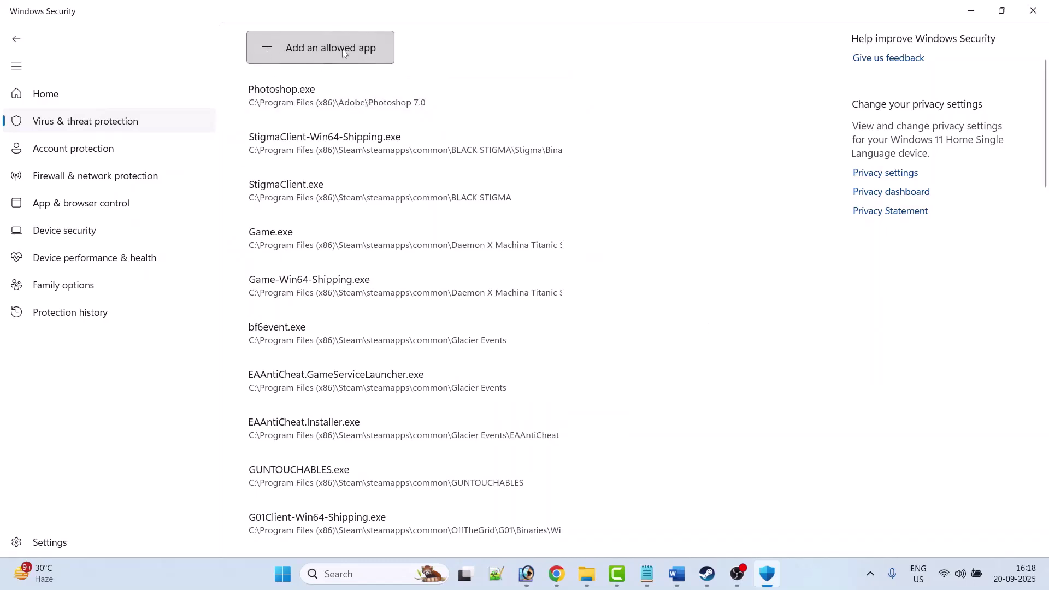
Add Arc3InstallSilent from the Fellowship Playtest folder to the apps allowed through Controlled folder access
{"action": "left_click", "coordinate": [264, 48]}
{"action": "left_click", "coordinate": [305, 101]}
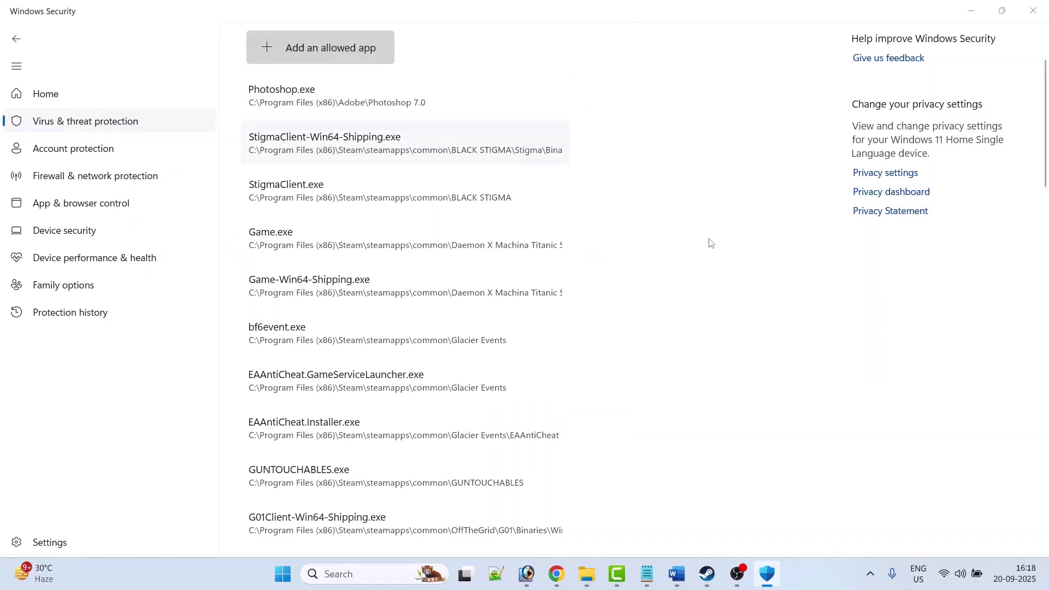
{"action": "left_click", "coordinate": [283, 206]}
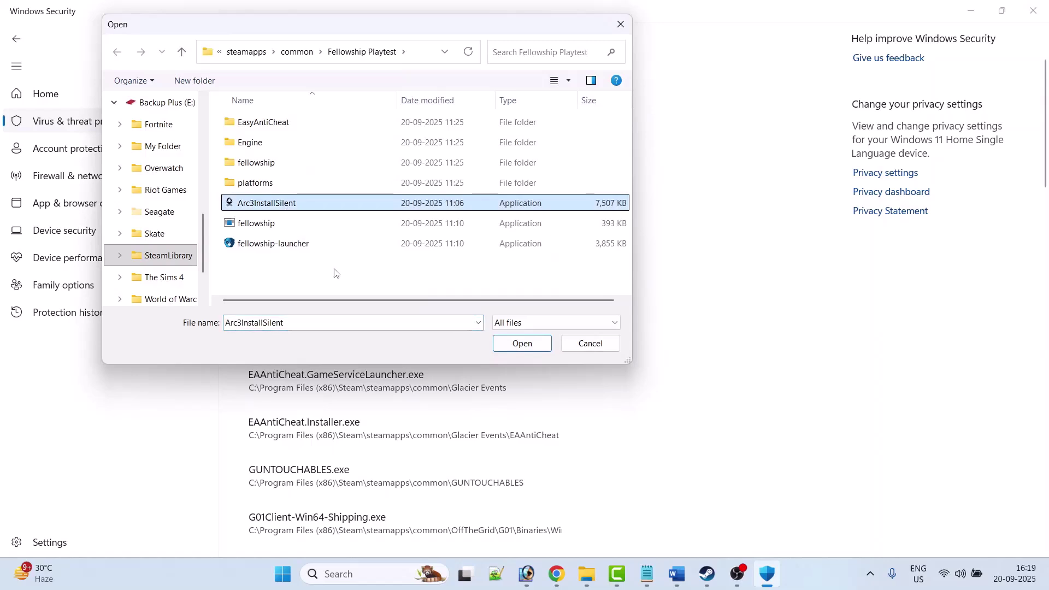
{"action": "left_click", "coordinate": [522, 350]}
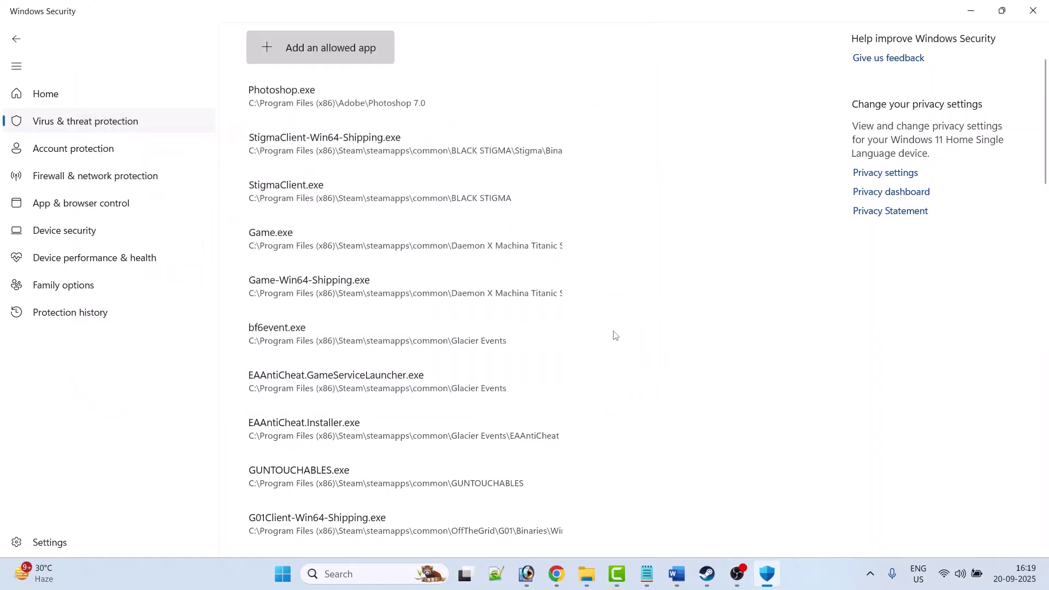
Allow fellowship-Win64-Shipping from fellowship\Binaries\Win64 through Controlled folder access
{"action": "left_click", "coordinate": [272, 49]}
{"action": "left_click", "coordinate": [323, 104]}
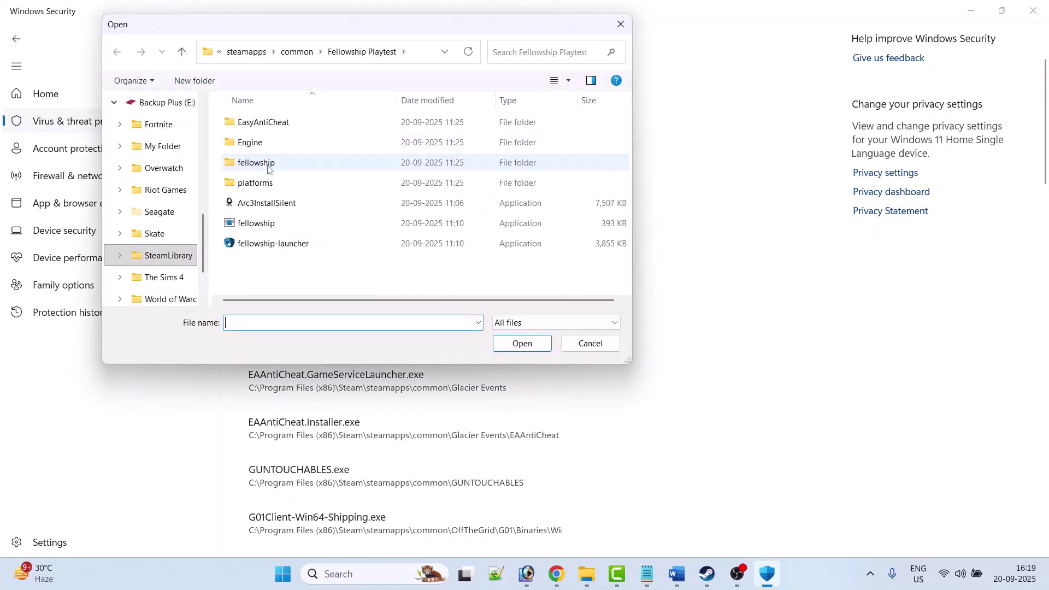
{"action": "double_click", "coordinate": [268, 167]}
{"action": "double_click", "coordinate": [274, 182]}
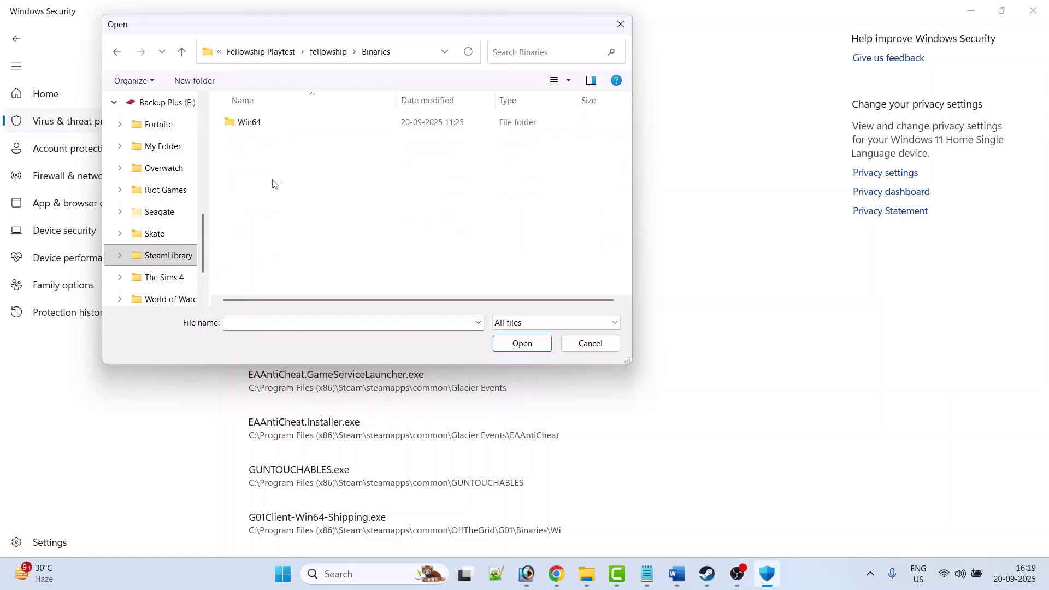
{"action": "double_click", "coordinate": [265, 123]}
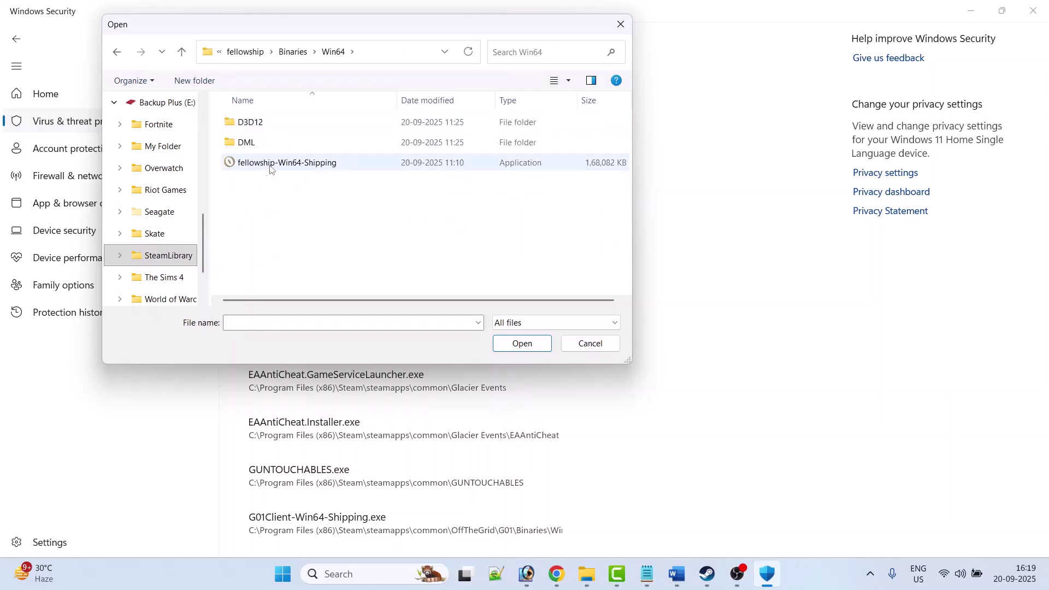
{"action": "left_click", "coordinate": [274, 167]}
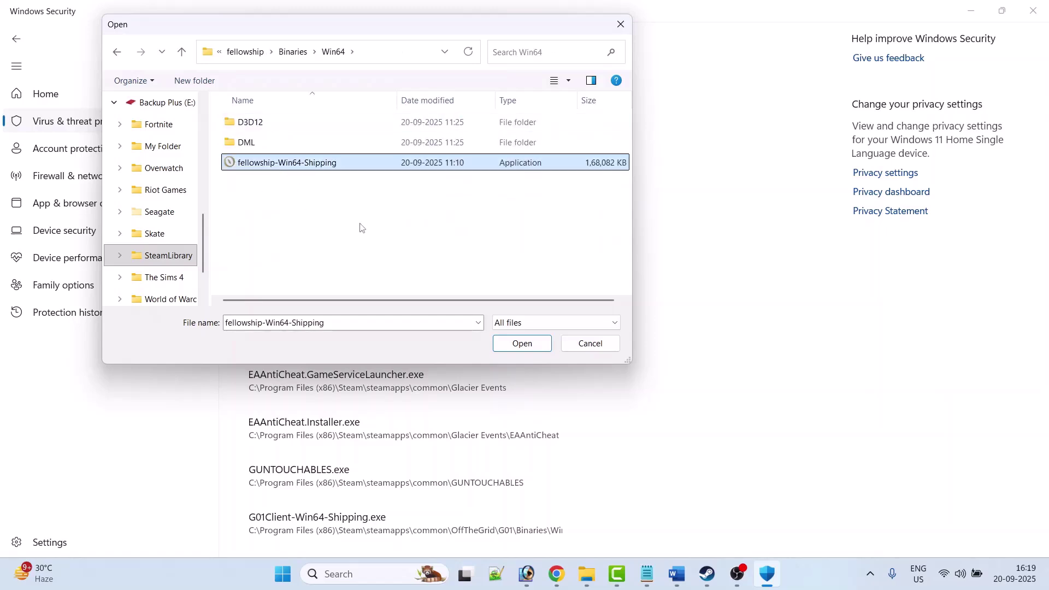
{"action": "left_click", "coordinate": [519, 344]}
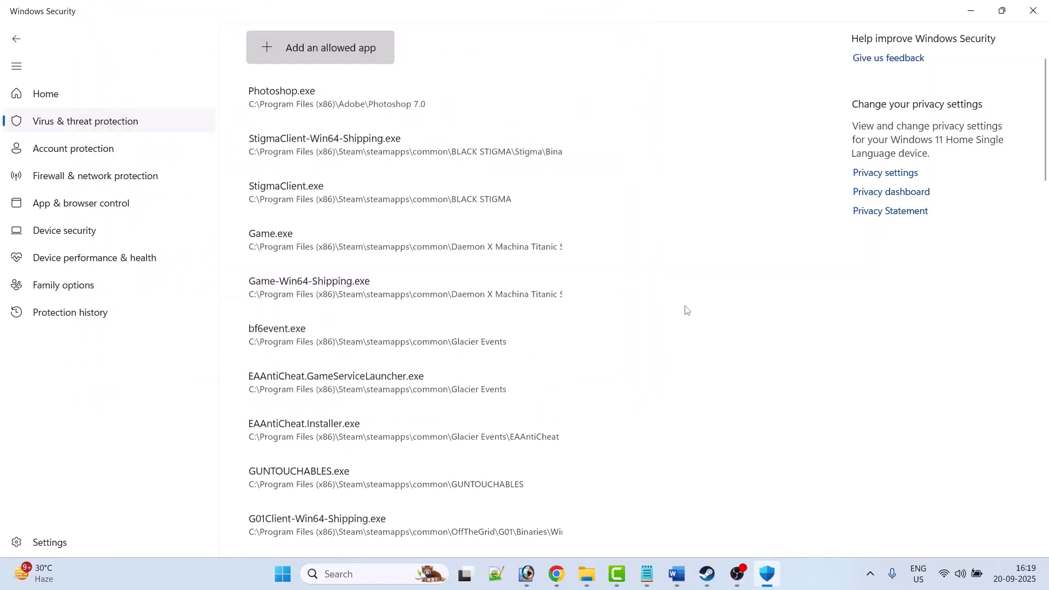
Open the list of apps allowed through Windows Defender Firewall and unlock its settings for changes
{"action": "left_click", "coordinate": [16, 39]}
{"action": "left_click", "coordinate": [17, 39]}
{"action": "left_click", "coordinate": [17, 40]}
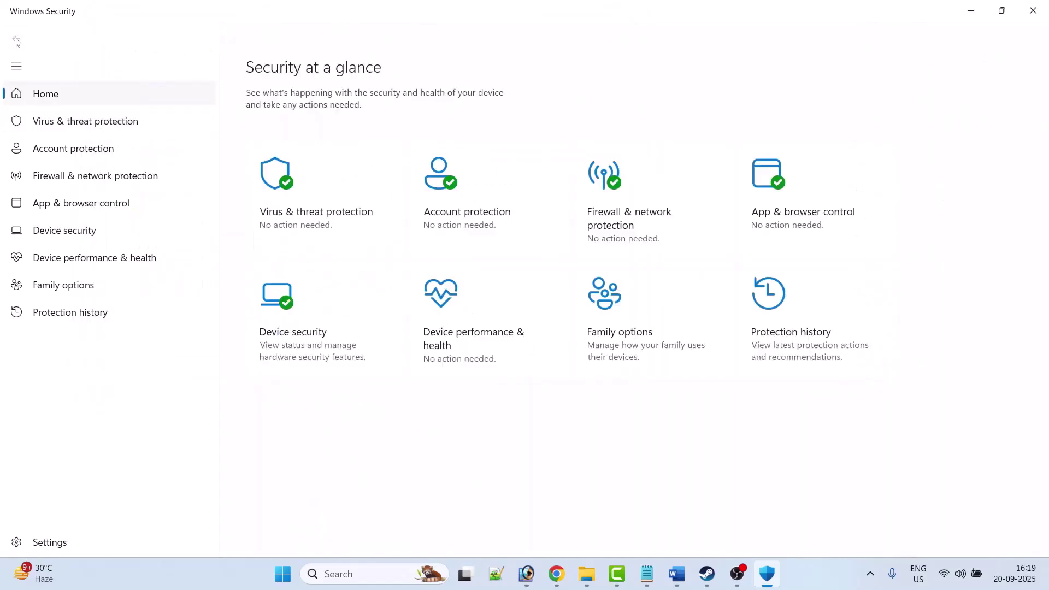
{"action": "left_click", "coordinate": [657, 223]}
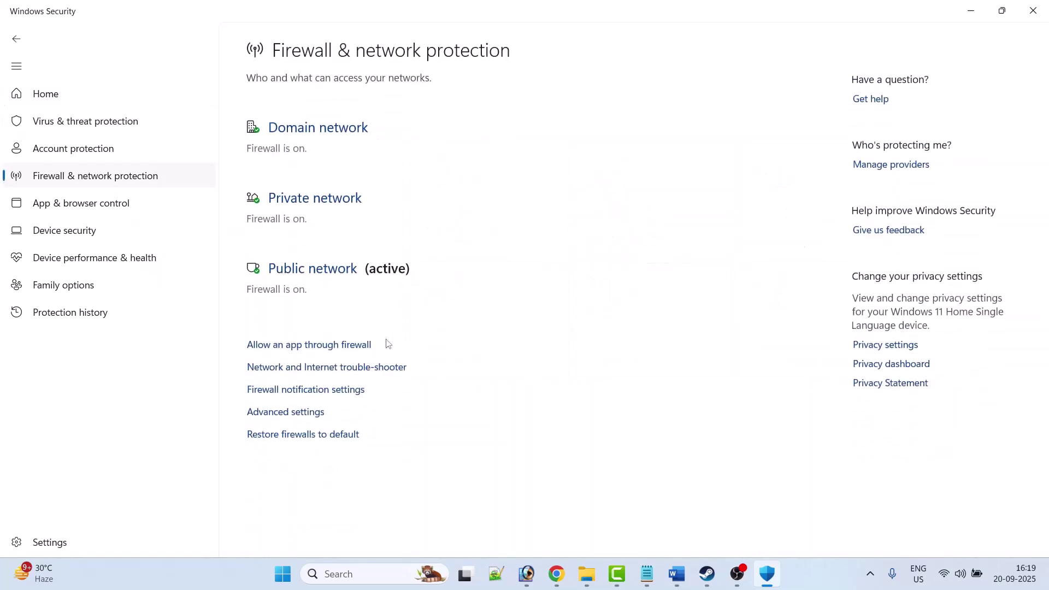
{"action": "left_click", "coordinate": [298, 349]}
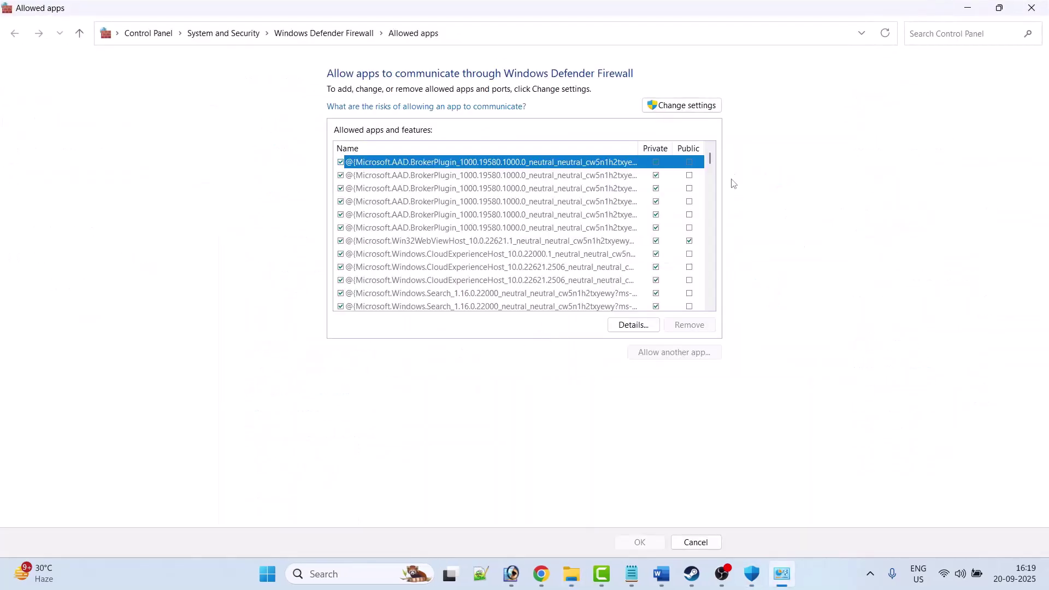
{"action": "left_click", "coordinate": [683, 107]}
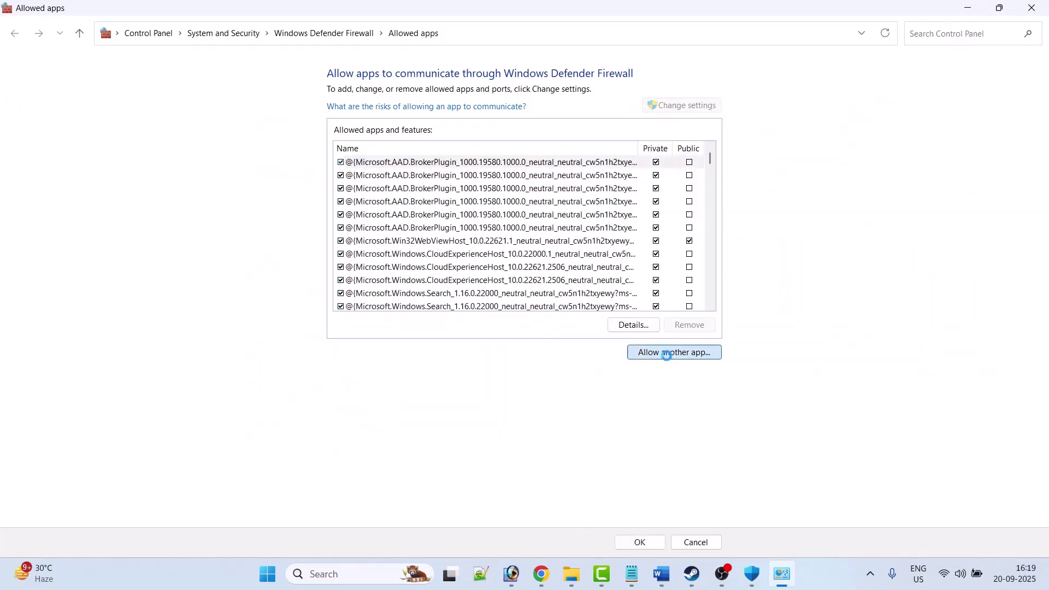
Start allowing another app through the firewall and browse to SteamLibrary\steamapps\common\Fellowship Playtest on the Backup Plus (E:) drive
{"action": "left_click", "coordinate": [668, 355]}
{"action": "left_click", "coordinate": [617, 350]}
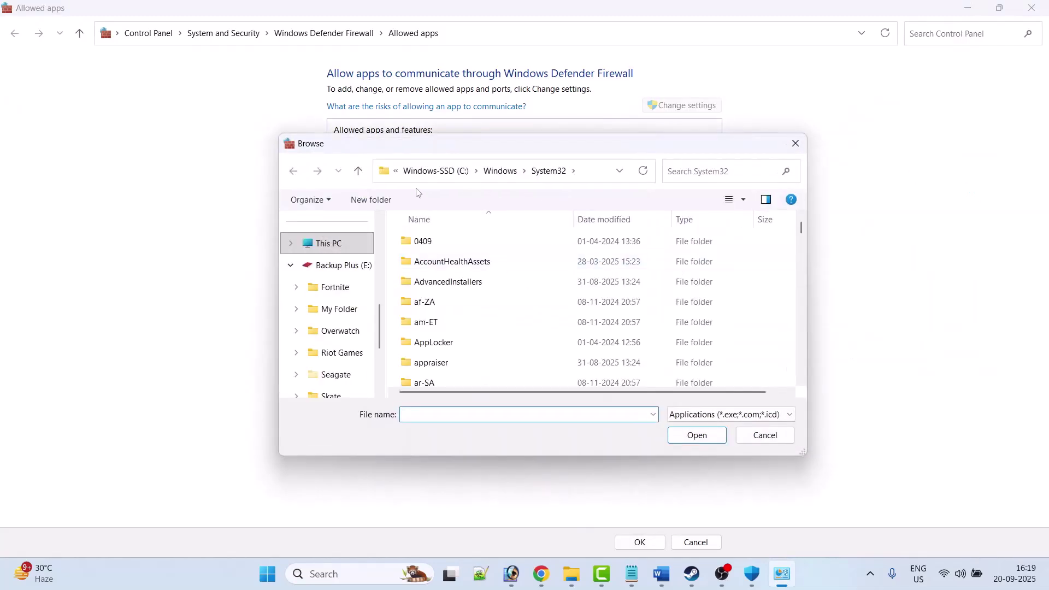
{"action": "left_click", "coordinate": [351, 271]}
{"action": "double_click", "coordinate": [452, 246]}
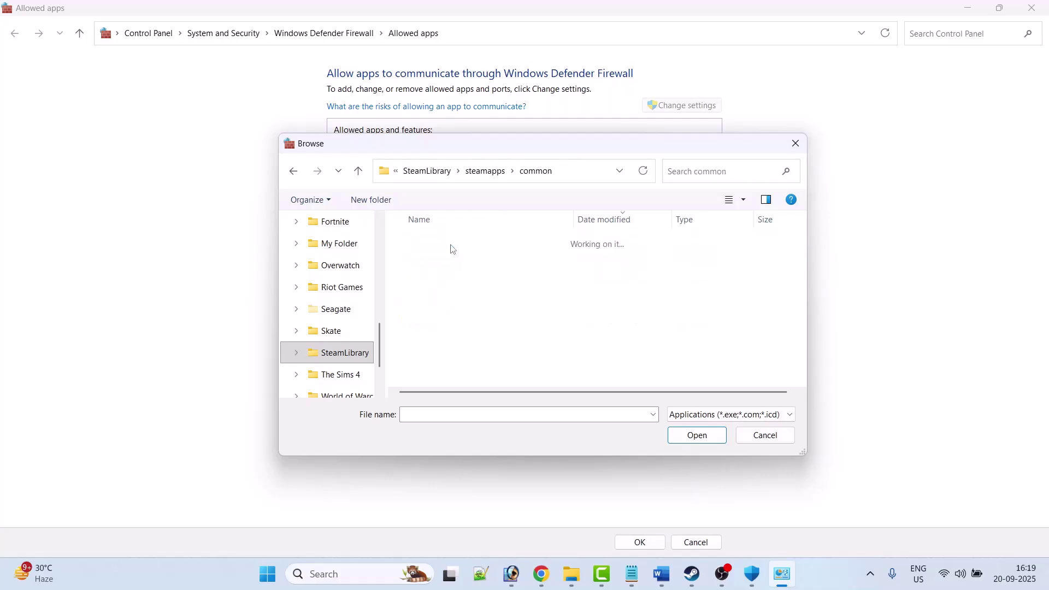
{"action": "double_click", "coordinate": [445, 263]}
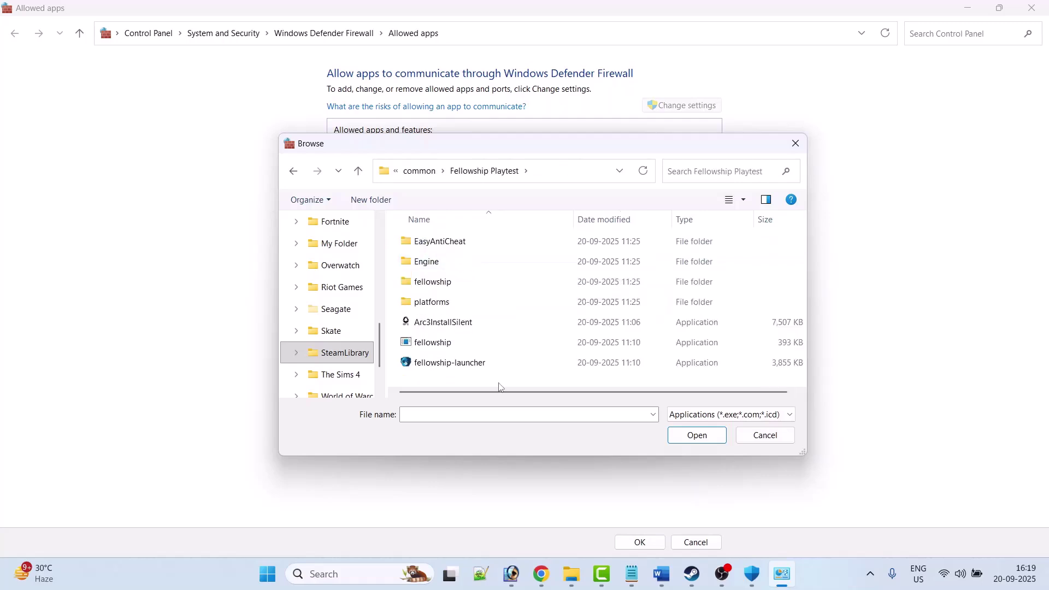
Add fellowship-launcher to the firewall's allowed apps and allow its Easy Anti-Cheat Bootstrapper (EOS) entry on private networks
{"action": "left_click", "coordinate": [443, 365]}
{"action": "left_click", "coordinate": [443, 348]}
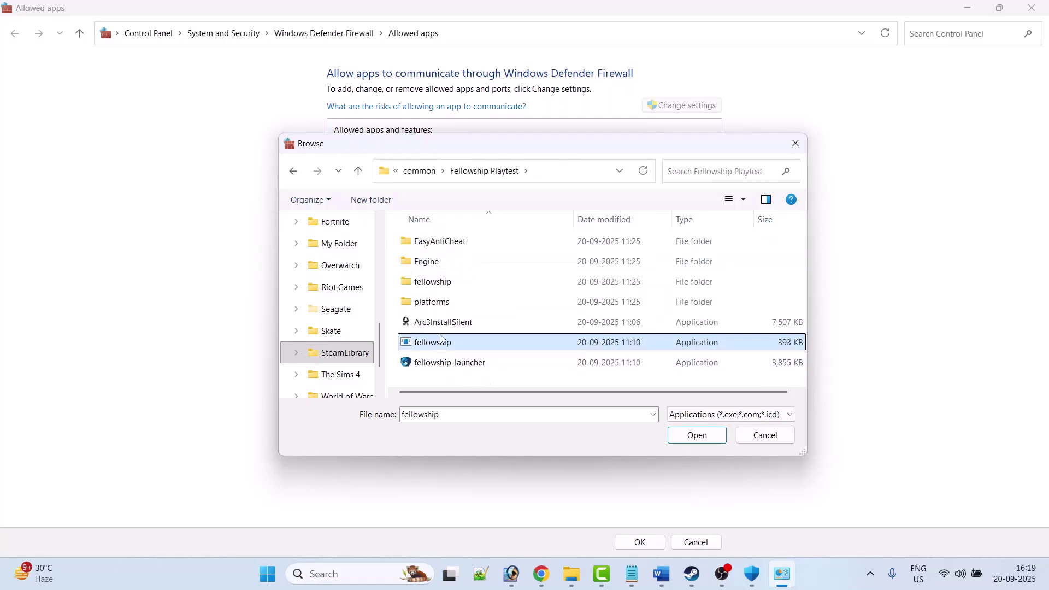
{"action": "left_click", "coordinate": [441, 327]}
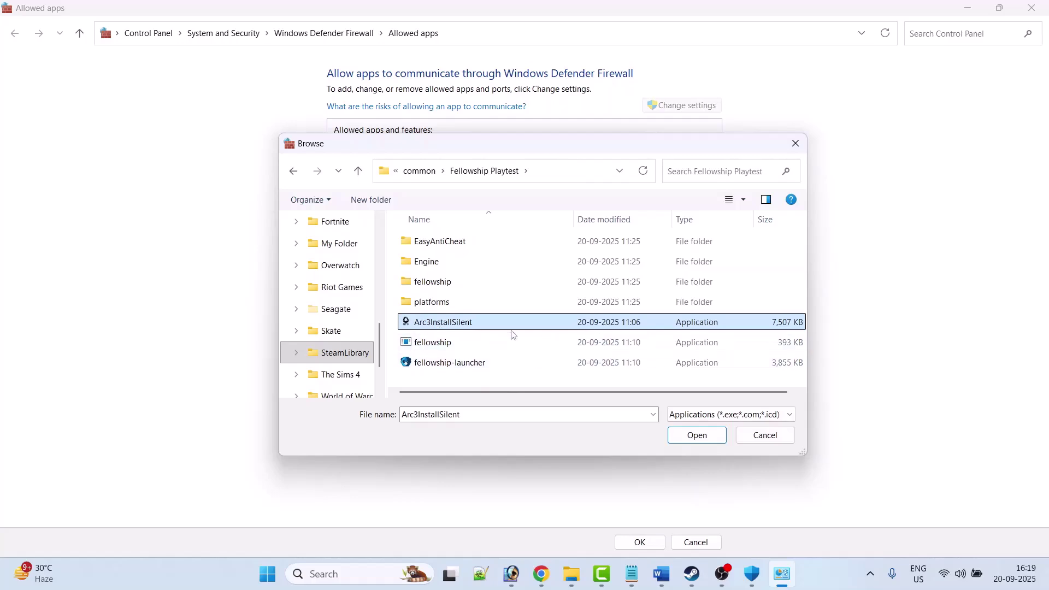
{"action": "left_click", "coordinate": [454, 363]}
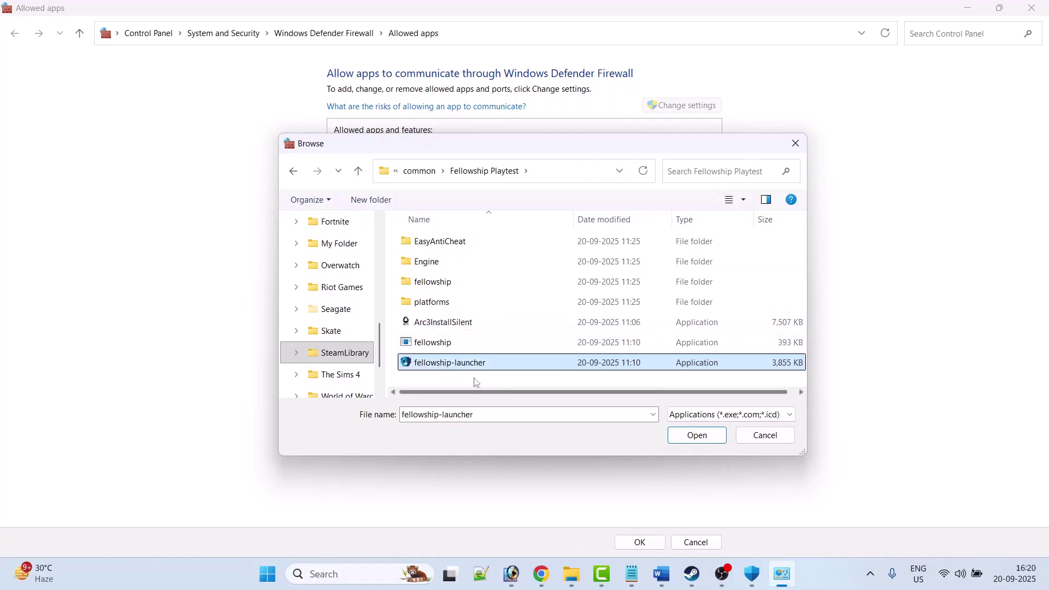
{"action": "left_click", "coordinate": [697, 437]}
{"action": "left_click", "coordinate": [569, 404]}
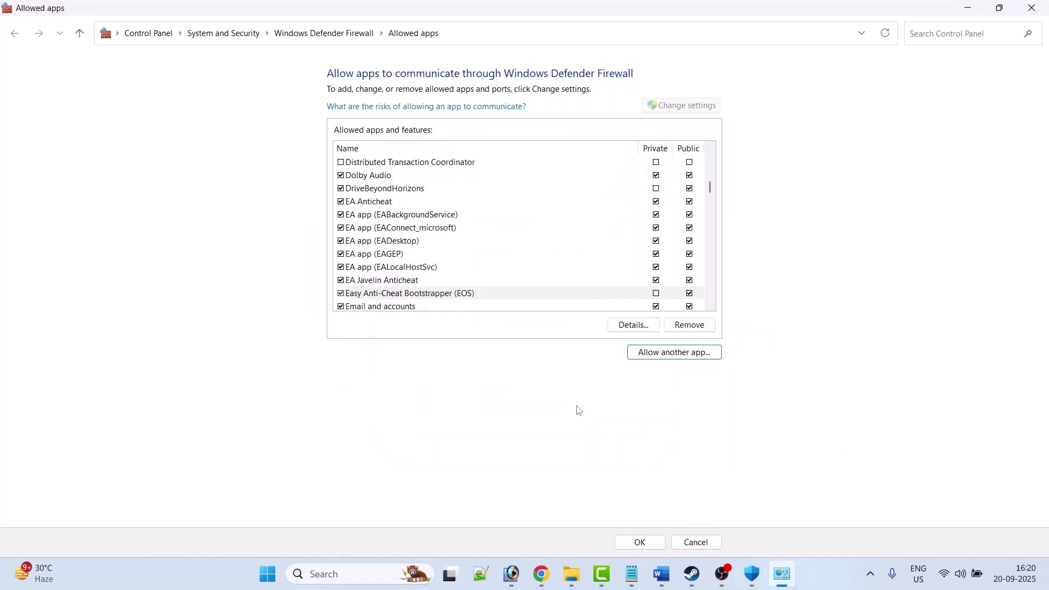
{"action": "scroll", "coordinate": [458, 296], "scroll_direction": "down", "scroll_amount": 1}
{"action": "left_click", "coordinate": [656, 254]}
Add Arc3InstallSilent to the firewall's allowed apps and allow its Arc Setup entry on private networks
{"action": "left_click", "coordinate": [681, 354]}
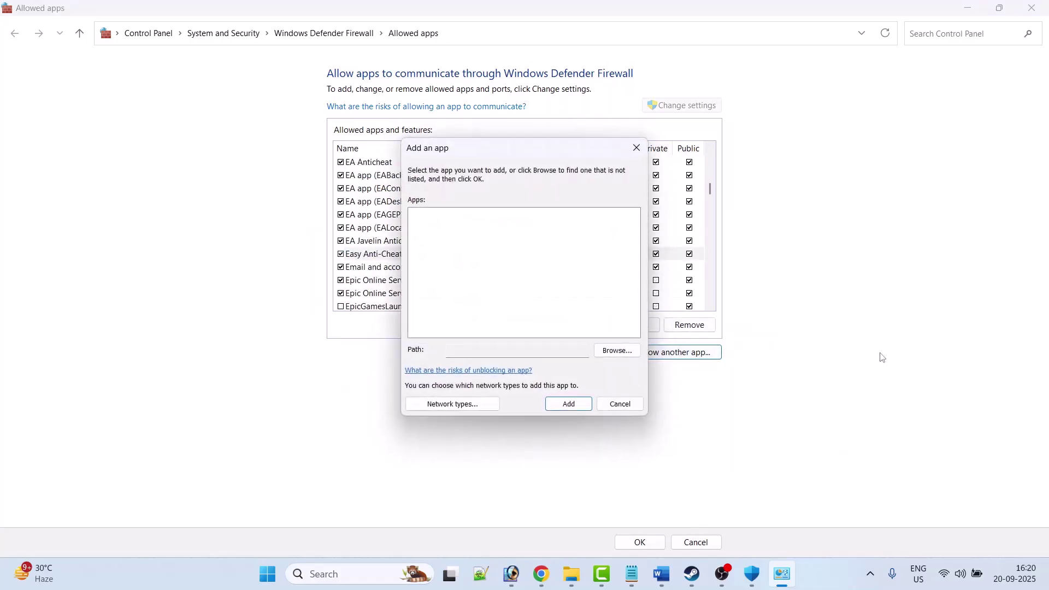
{"action": "left_click", "coordinate": [628, 353]}
{"action": "left_click", "coordinate": [494, 327]}
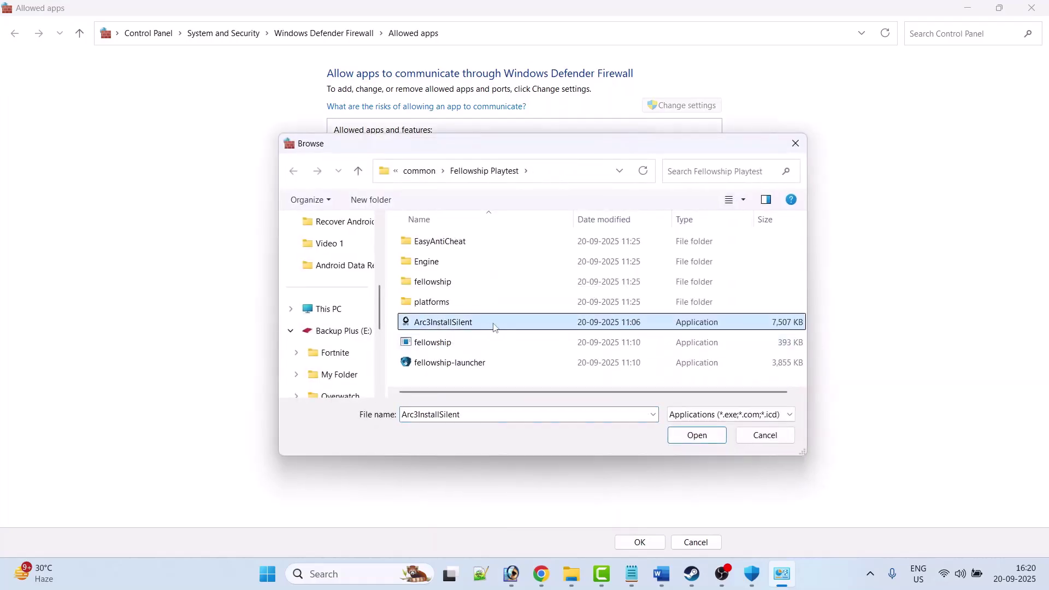
{"action": "left_click", "coordinate": [697, 435]}
{"action": "left_click", "coordinate": [567, 403]}
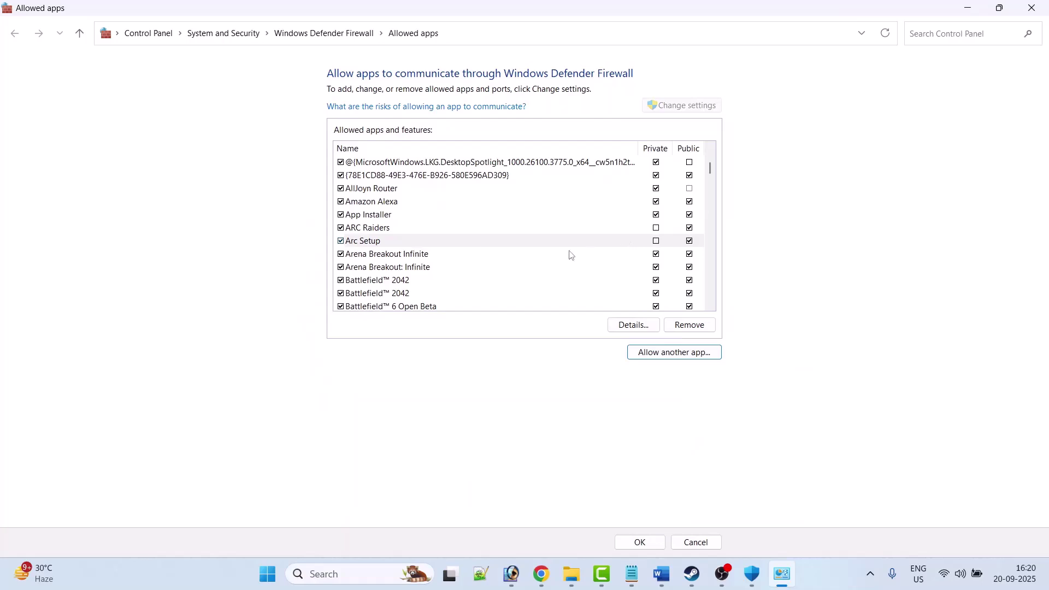
{"action": "left_click", "coordinate": [655, 242]}
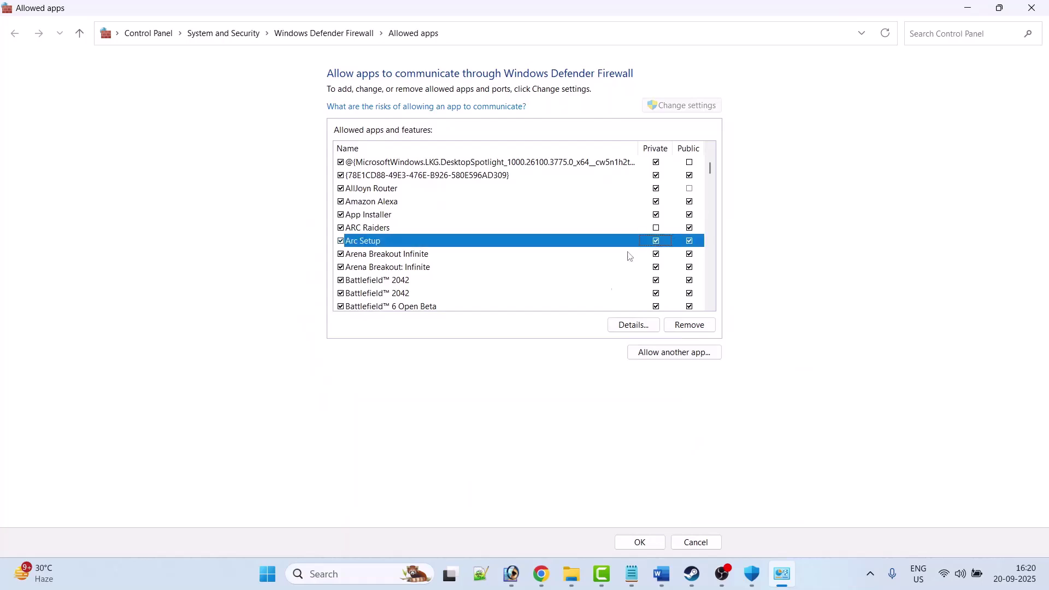
Try to add the fellowship application from the Fellowship Playtest folder to the firewall's allowed apps
{"action": "left_click", "coordinate": [684, 354]}
{"action": "left_click", "coordinate": [610, 348]}
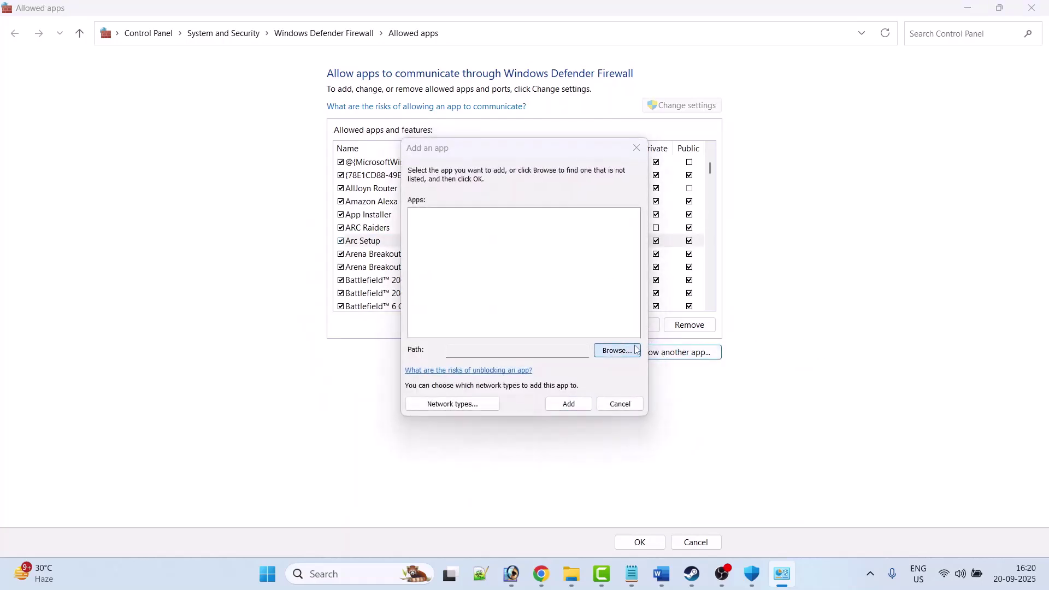
{"action": "left_click", "coordinate": [456, 344]}
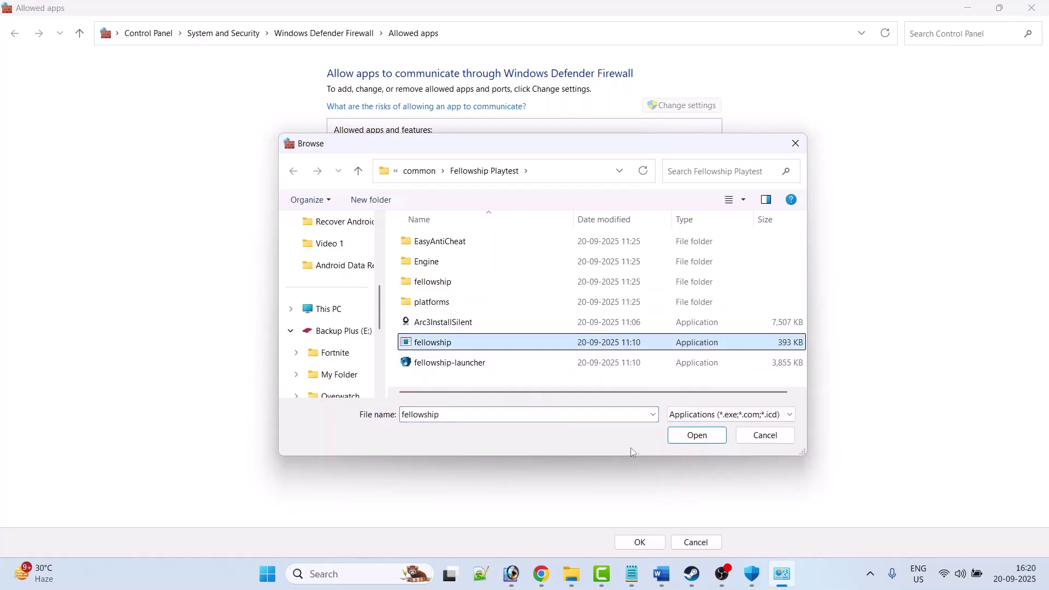
{"action": "left_click", "coordinate": [685, 437]}
{"action": "left_click", "coordinate": [569, 404]}
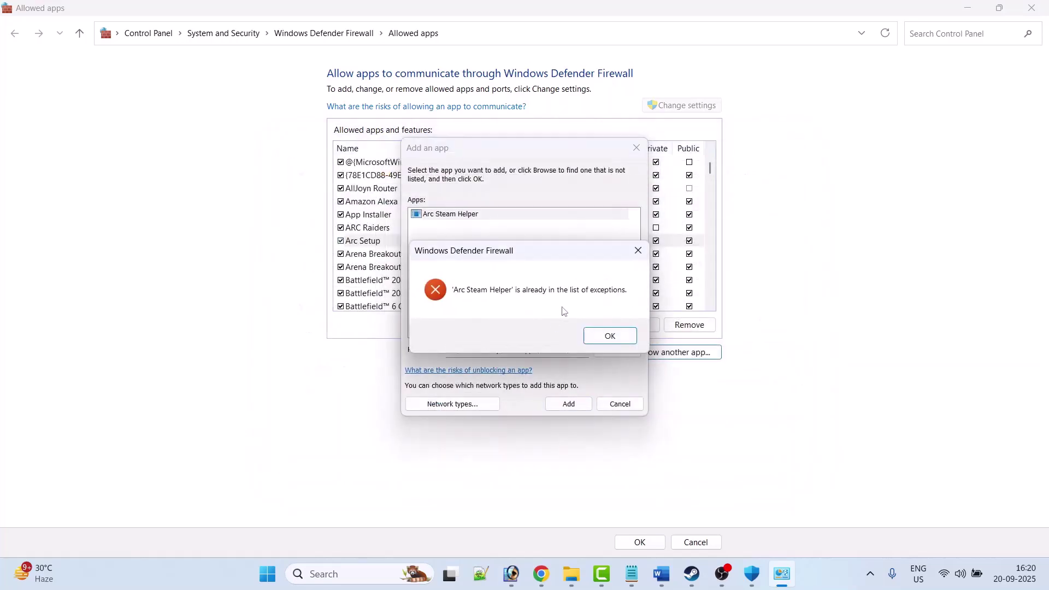
{"action": "left_click", "coordinate": [609, 335]}
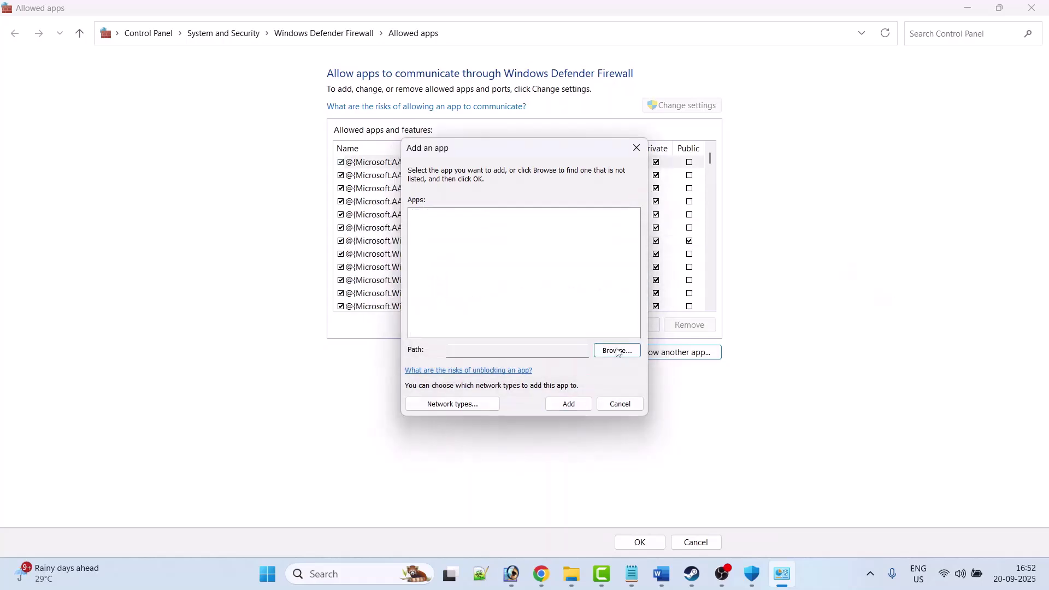
Add fellowship-Win64-Shipping from fellowship\Binaries\Win64 to the firewall's allowed apps and locate its Fellowship entry in the list
{"action": "left_click", "coordinate": [606, 349]}
{"action": "double_click", "coordinate": [447, 285]}
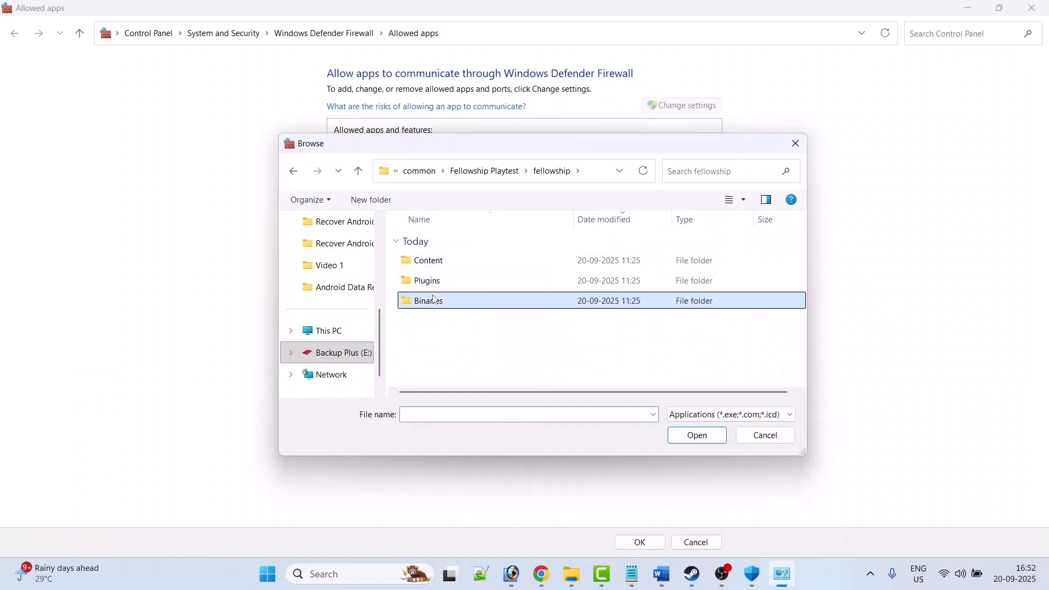
{"action": "double_click", "coordinate": [433, 300]}
{"action": "double_click", "coordinate": [437, 243]}
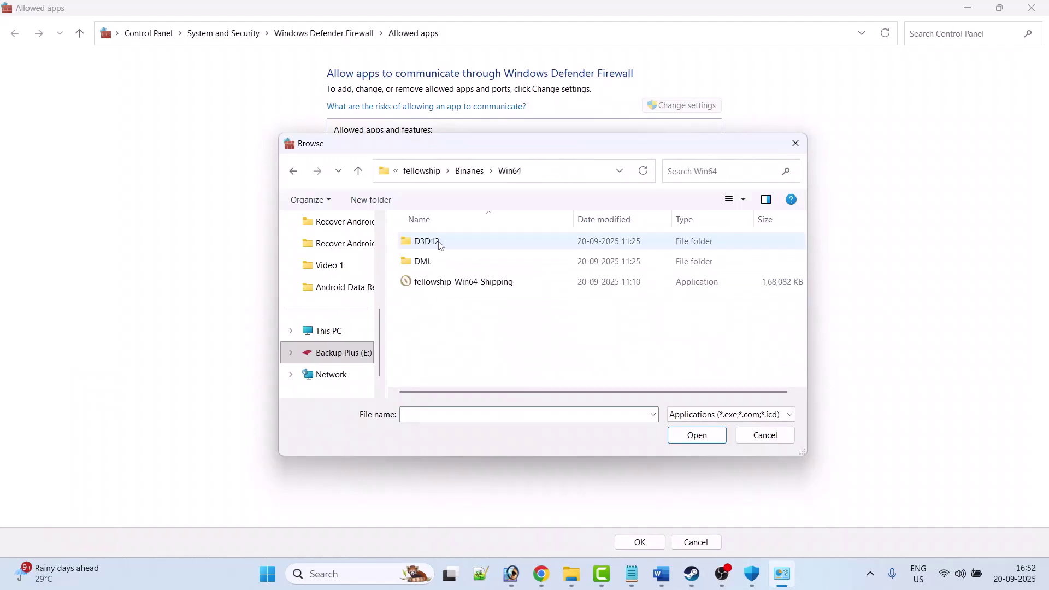
{"action": "left_click", "coordinate": [458, 285]}
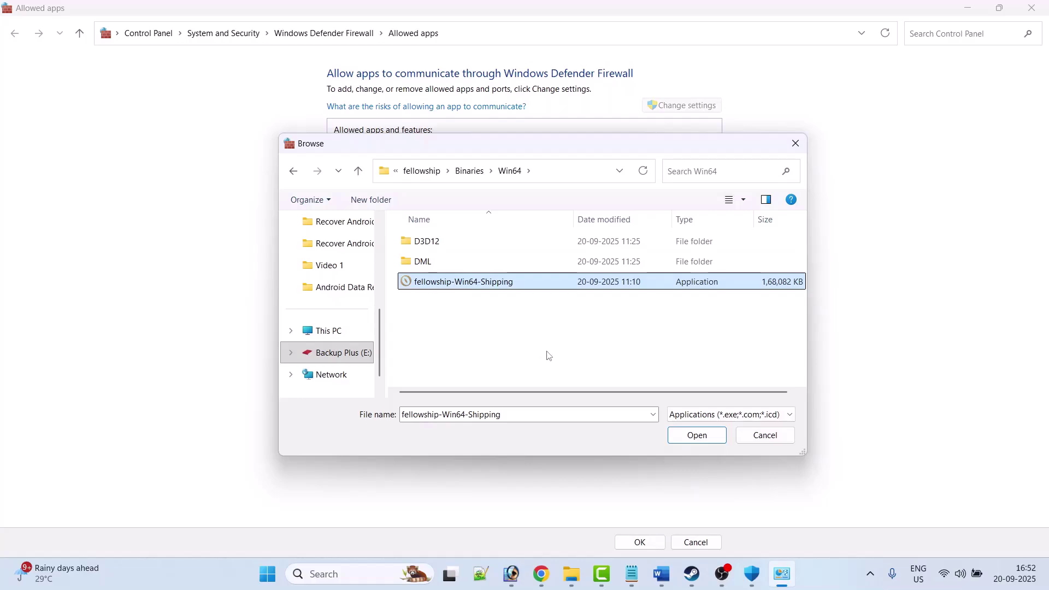
{"action": "left_click", "coordinate": [683, 438]}
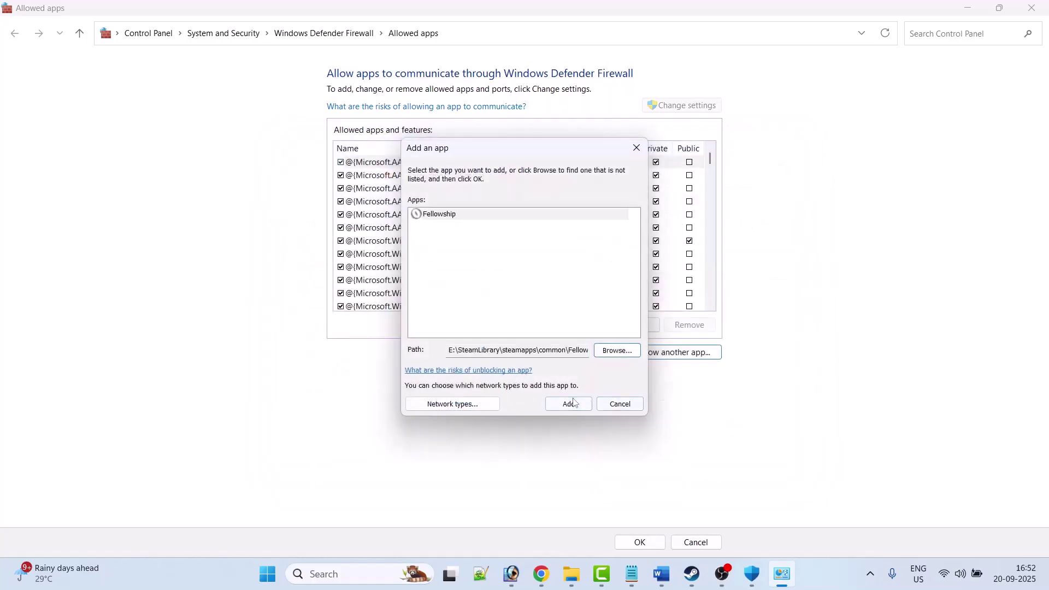
{"action": "left_click", "coordinate": [573, 403]}
{"action": "left_click", "coordinate": [710, 306]}
{"action": "left_click", "coordinate": [710, 306]}
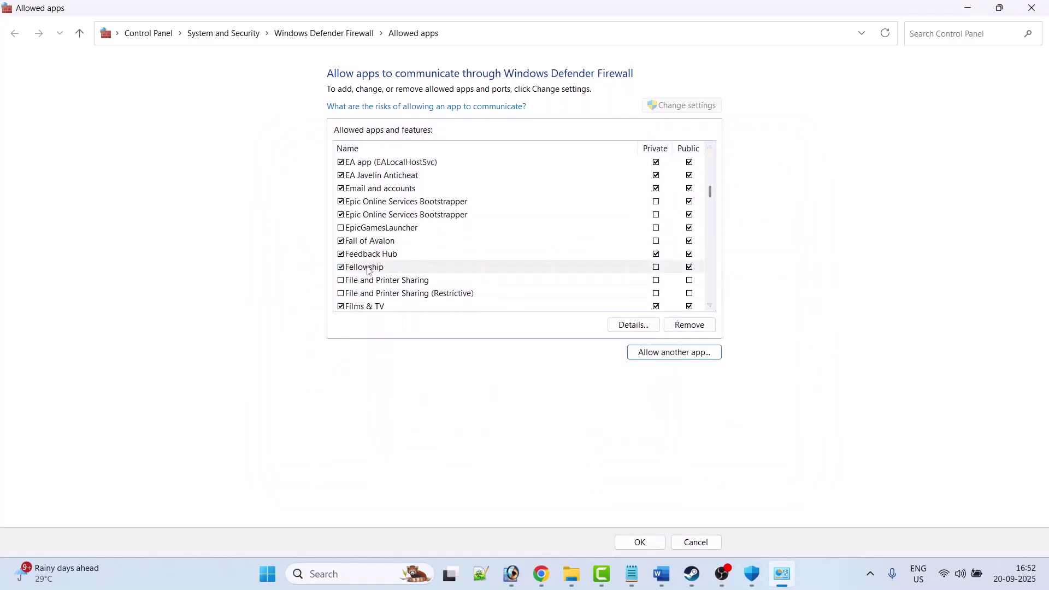
Allow the Fellowship entry on private networks and save the firewall's allowed-apps settings
{"action": "left_click", "coordinate": [656, 268]}
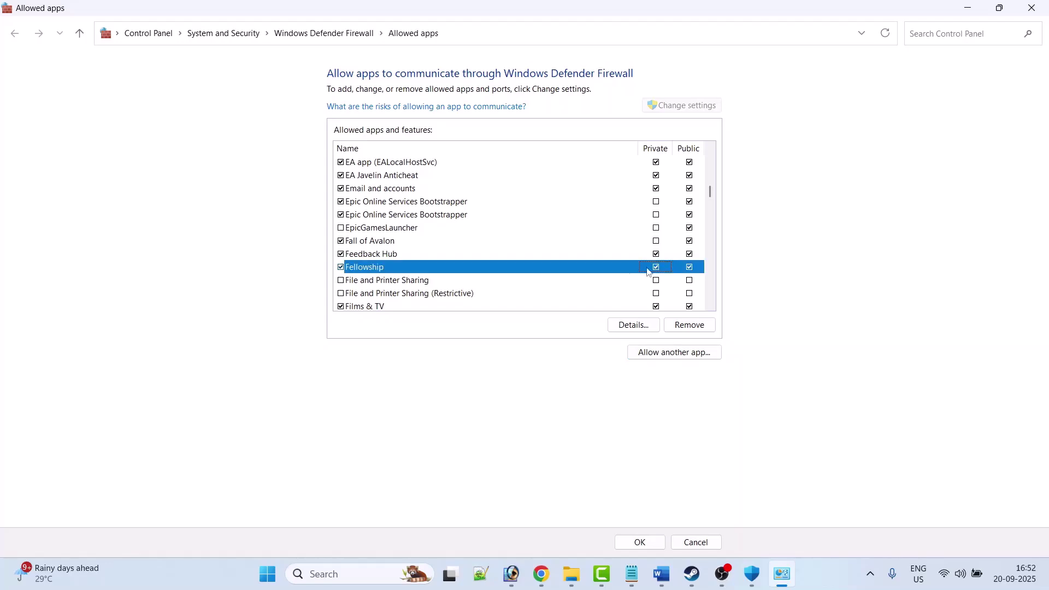
{"action": "left_click", "coordinate": [636, 544]}
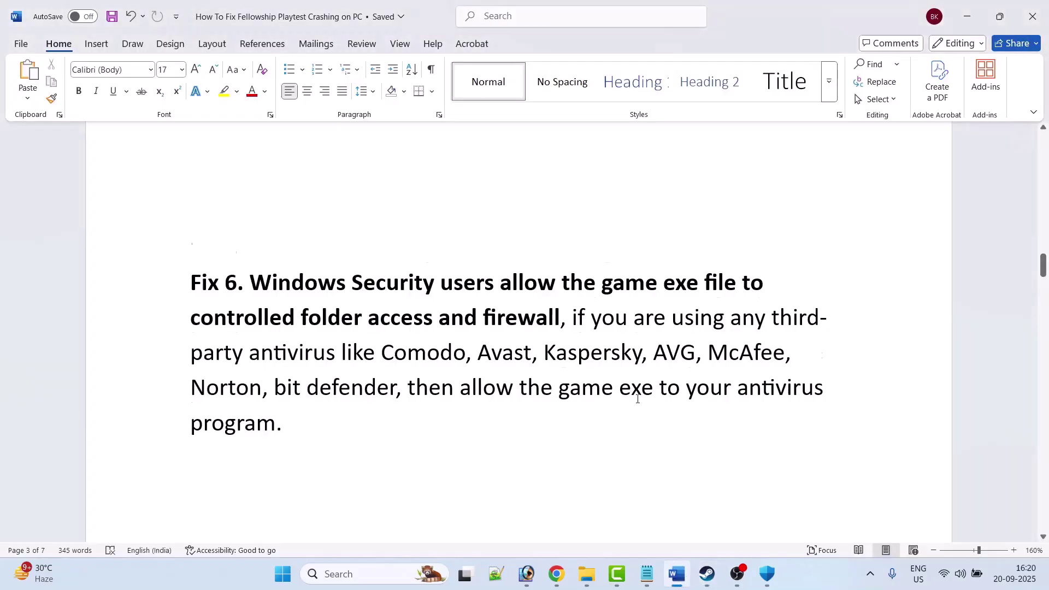
Read on to the next fix in the guide, switch to Steam, verify the integrity of Fellowship Playtest's beta files and close its properties
{"action": "scroll", "coordinate": [708, 302], "scroll_direction": "down", "scroll_amount": 1}
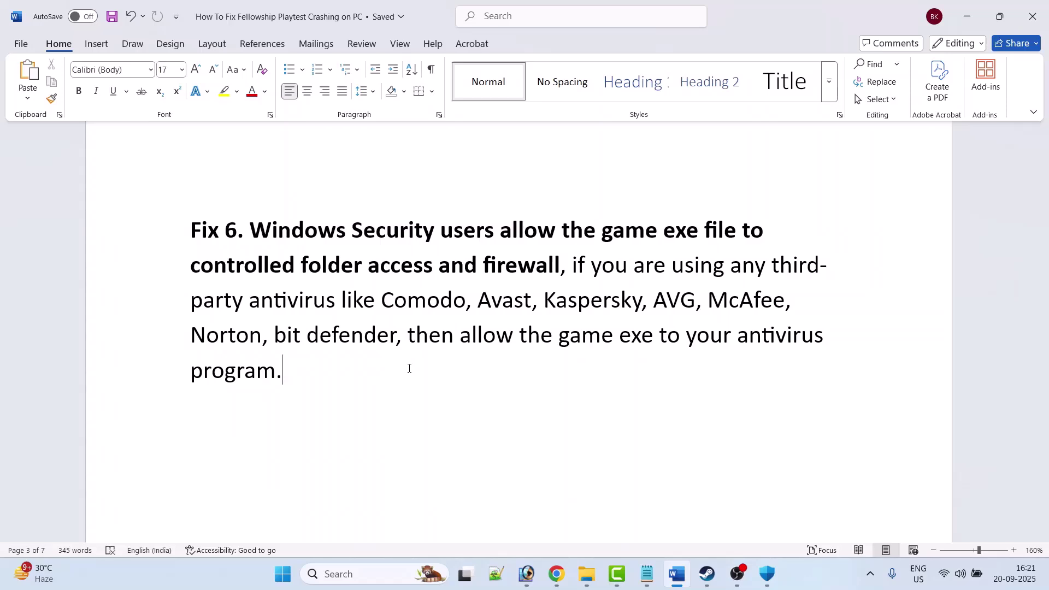
{"action": "scroll", "coordinate": [409, 367], "scroll_direction": "down", "scroll_amount": 5}
{"action": "left_click_drag", "start_coordinate": [481, 342], "coordinate": [237, 331]}
{"action": "left_click", "coordinate": [679, 448]}
{"action": "left_click", "coordinate": [707, 573]}
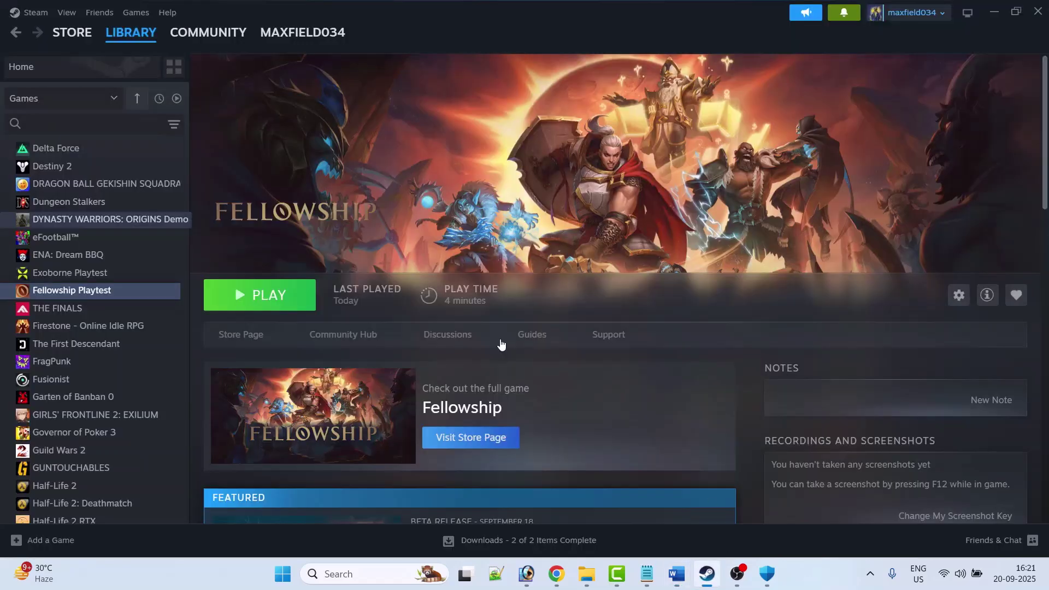
{"action": "right_click", "coordinate": [105, 293]}
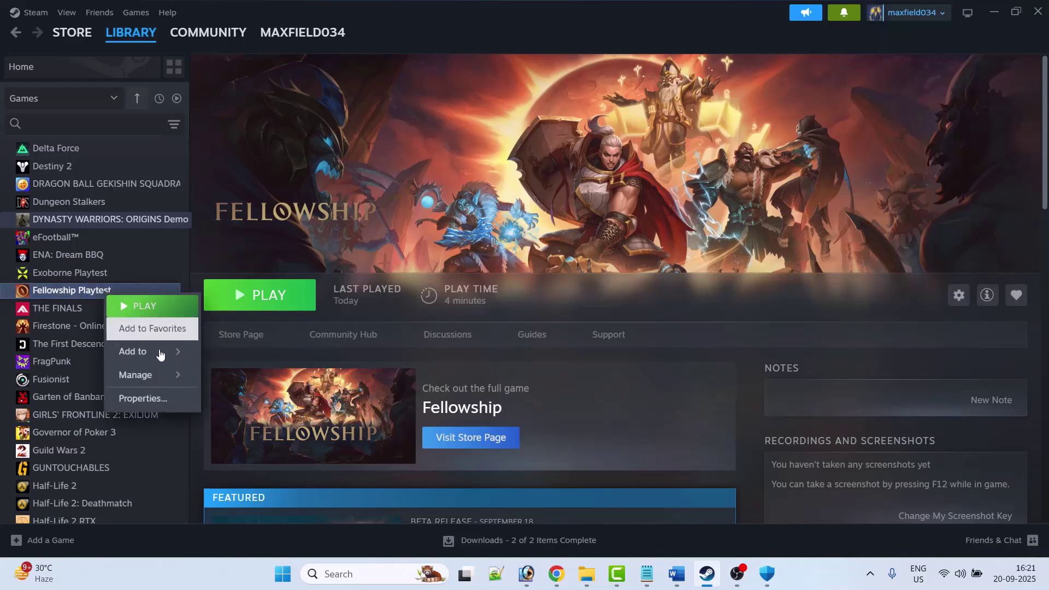
{"action": "left_click", "coordinate": [162, 398]}
{"action": "left_click", "coordinate": [302, 214]}
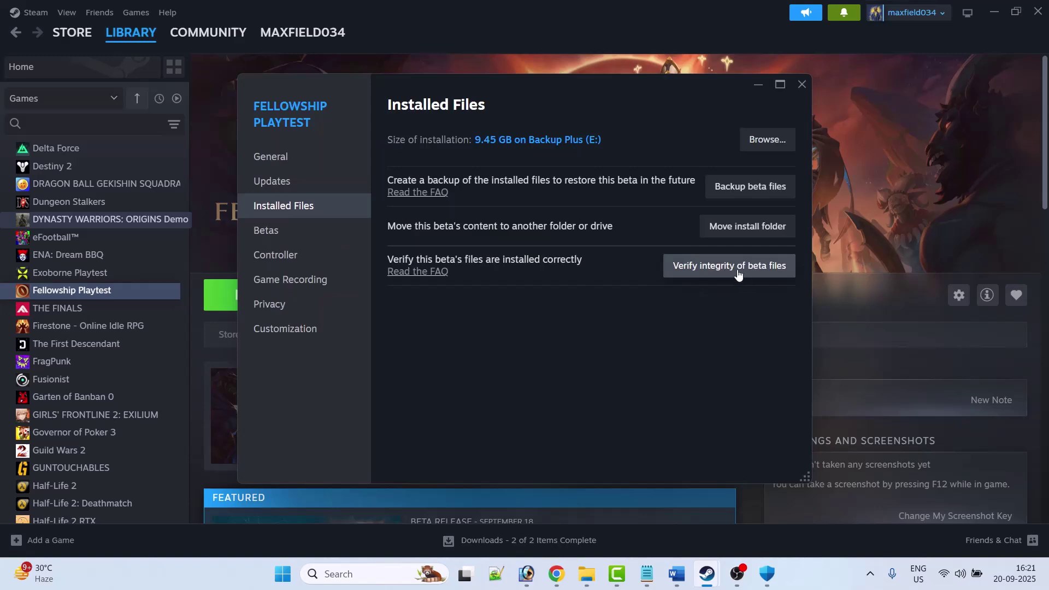
{"action": "left_click", "coordinate": [692, 270]}
{"action": "left_click", "coordinate": [801, 84]}
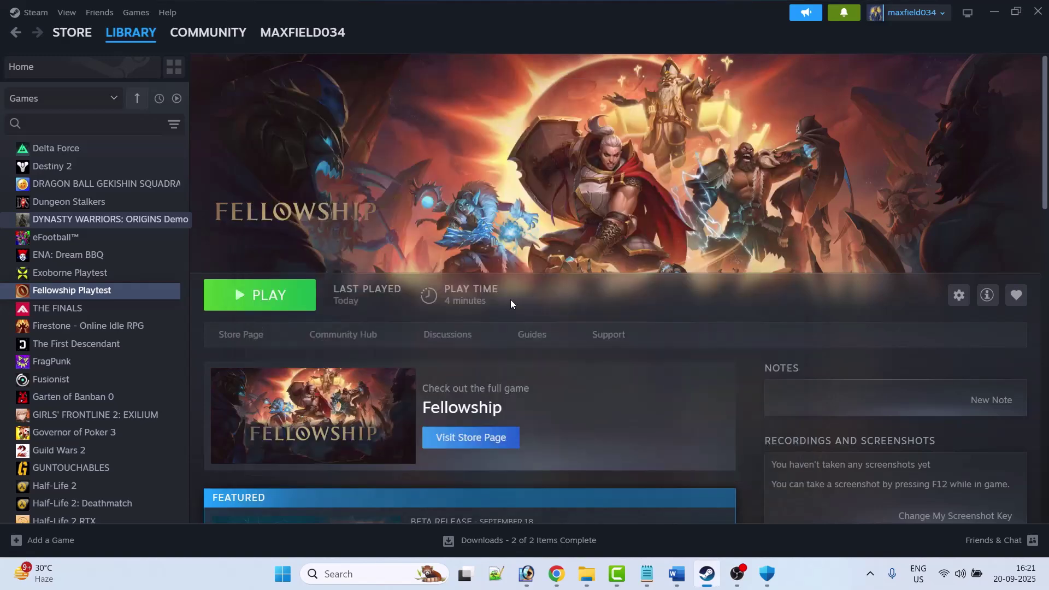
Read Fix 8 in the Word guide and open the user's profile folder under C:\Users in File Explorer
{"action": "left_click", "coordinate": [677, 574]}
{"action": "scroll", "coordinate": [391, 343], "scroll_direction": "down", "scroll_amount": 2}
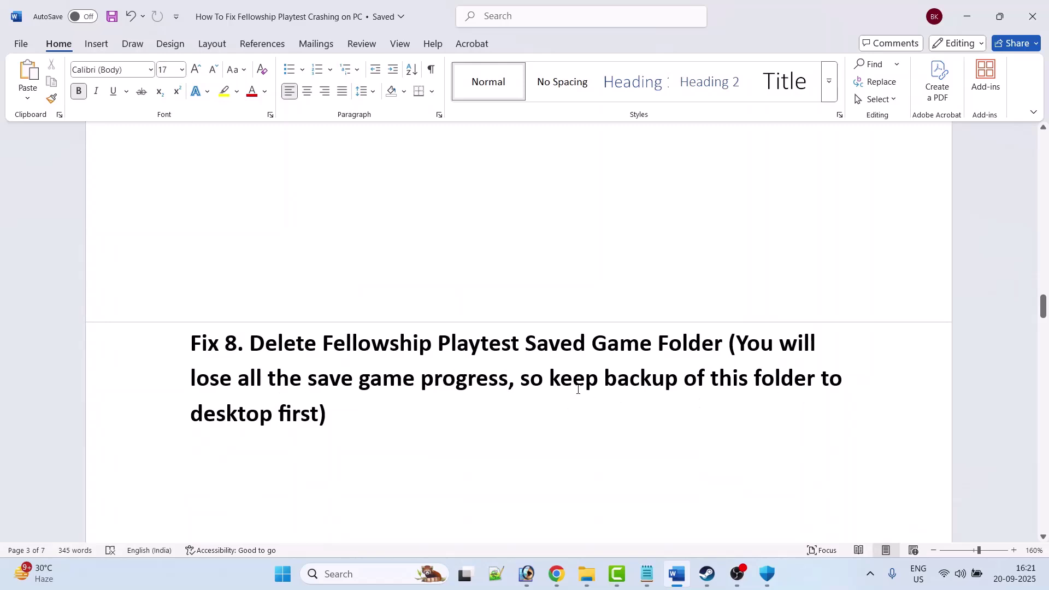
{"action": "key", "text": "super+e"}
{"action": "double_click", "coordinate": [176, 123]}
{"action": "left_click", "coordinate": [148, 455]}
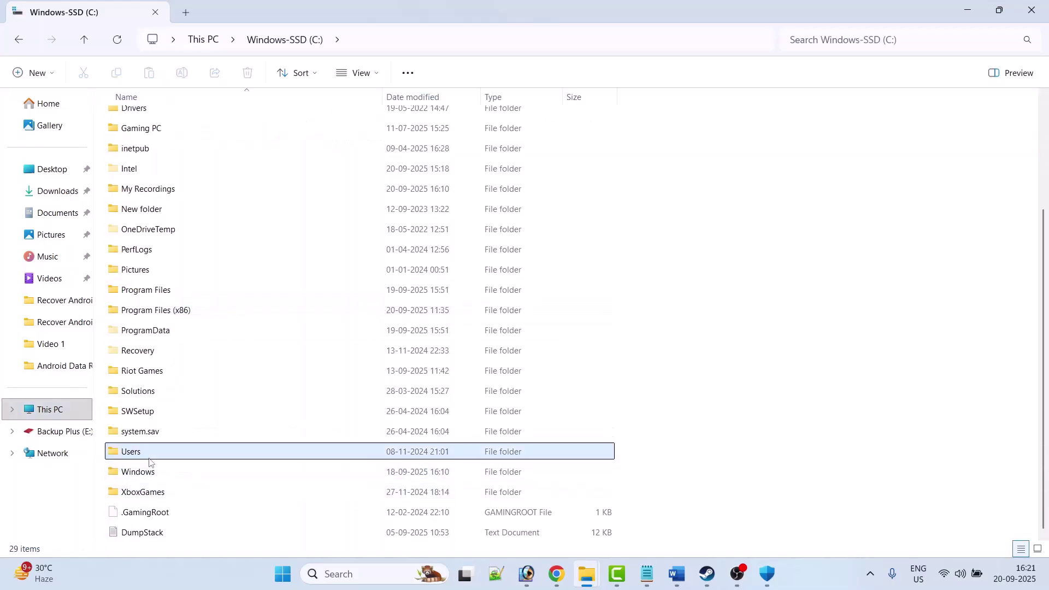
{"action": "double_click", "coordinate": [150, 458]}
{"action": "double_click", "coordinate": [153, 124]}
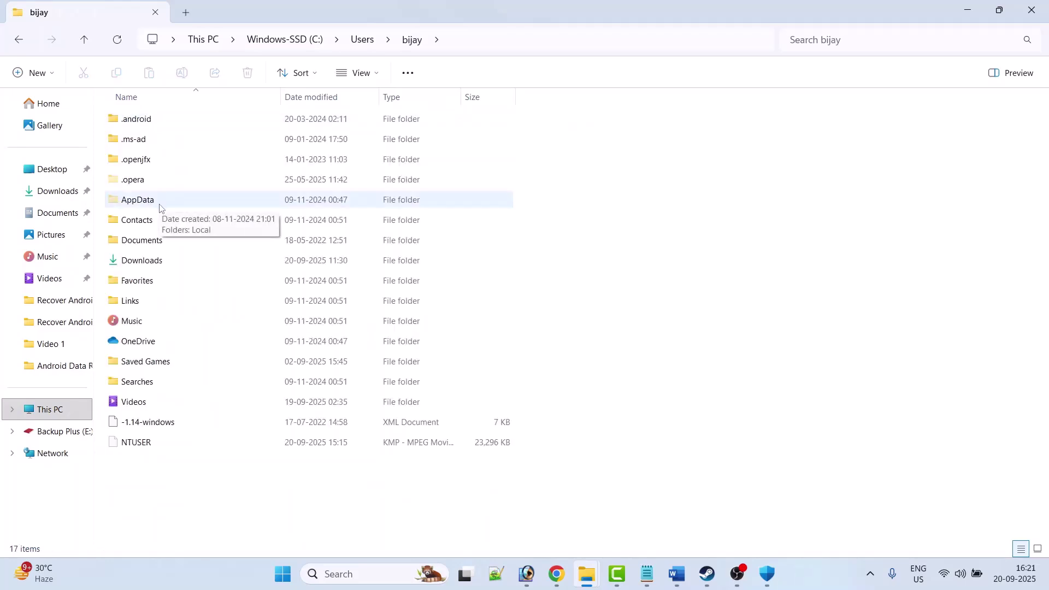
Check that hidden items are set to show, and open the profile's AppData\Local folder
{"action": "left_click", "coordinate": [359, 73]}
{"action": "mouse_move", "coordinate": [373, 334]}
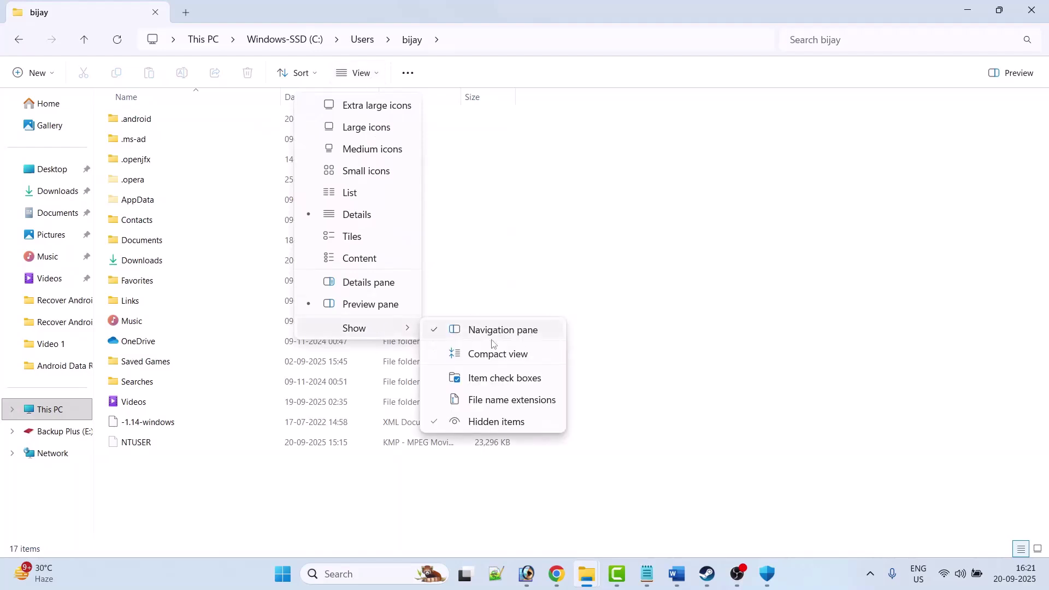
{"action": "left_click", "coordinate": [723, 327]}
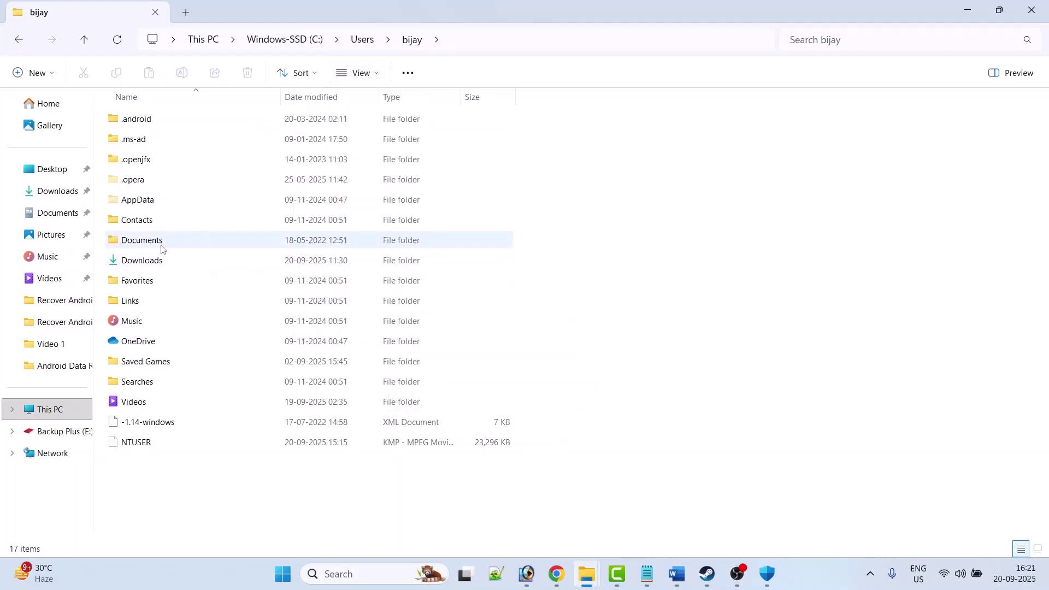
{"action": "double_click", "coordinate": [150, 200]}
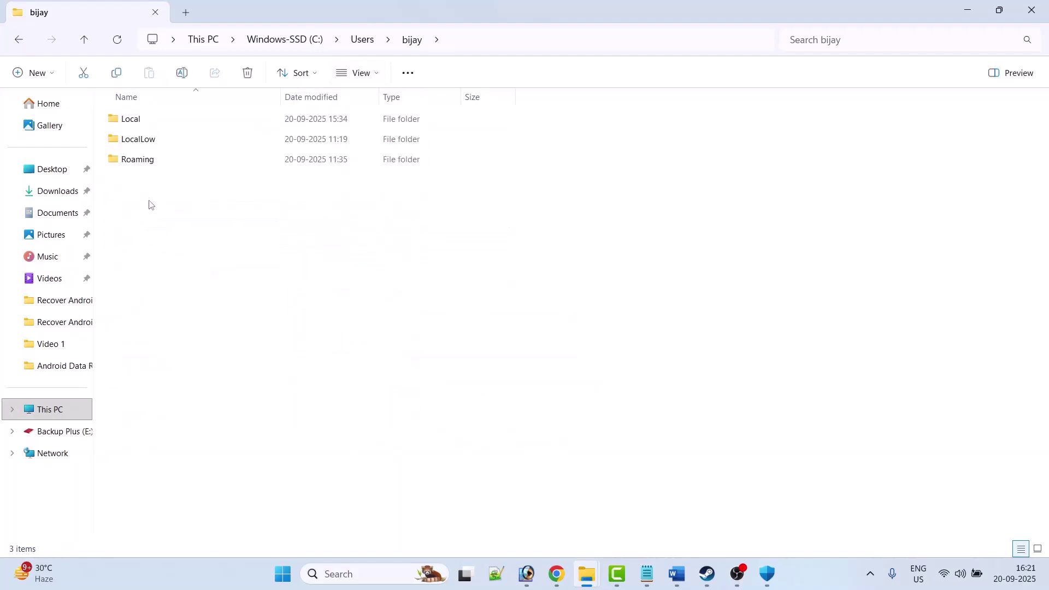
{"action": "double_click", "coordinate": [145, 120]}
Try to delete the fellowship saved game folder in AppData\Local and return to Steam
{"action": "left_click", "coordinate": [159, 366]}
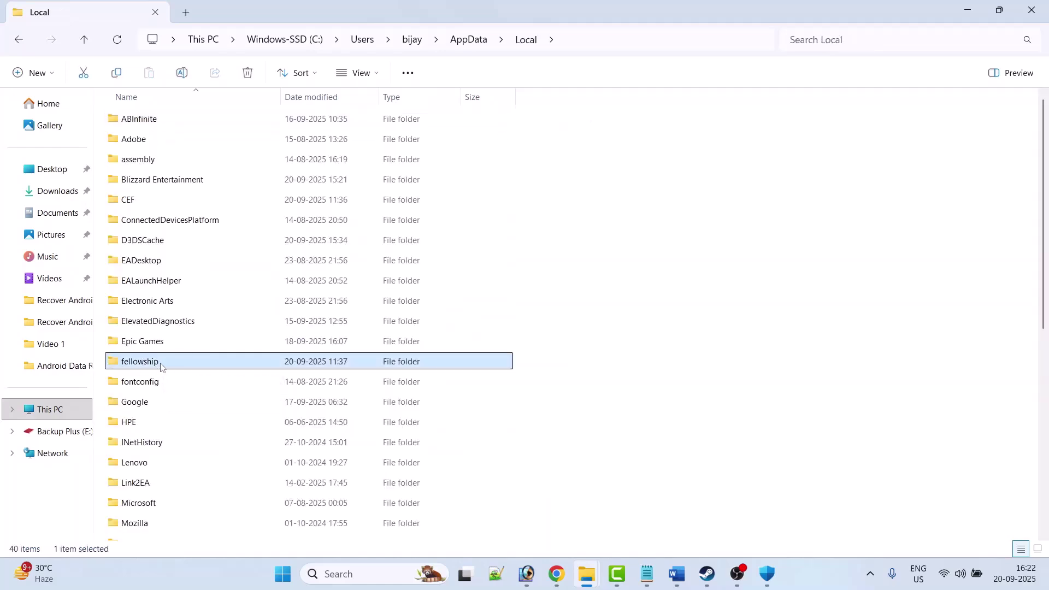
{"action": "right_click", "coordinate": [159, 366]}
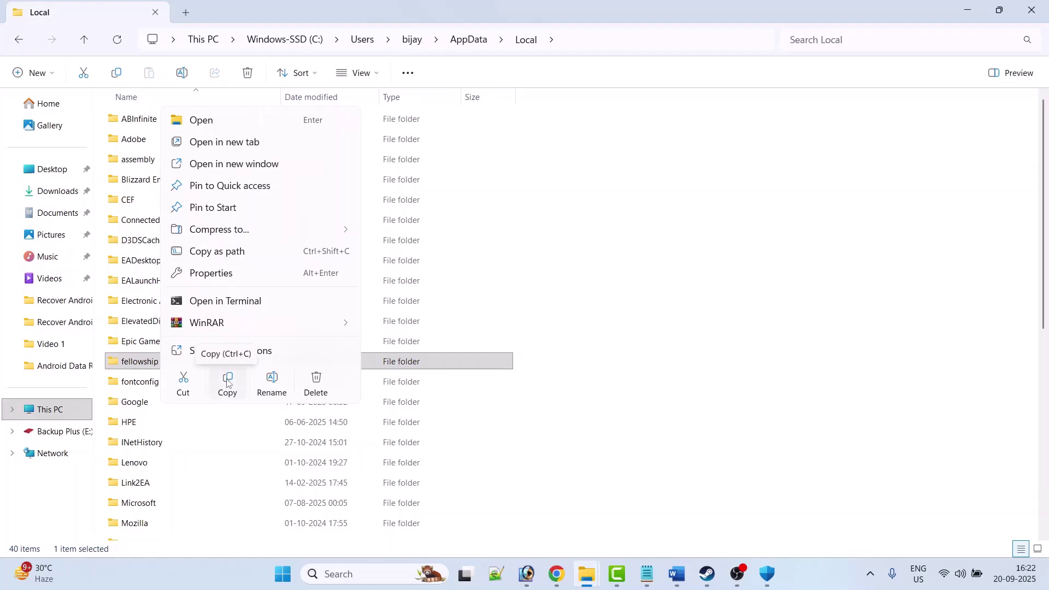
{"action": "left_click", "coordinate": [315, 390]}
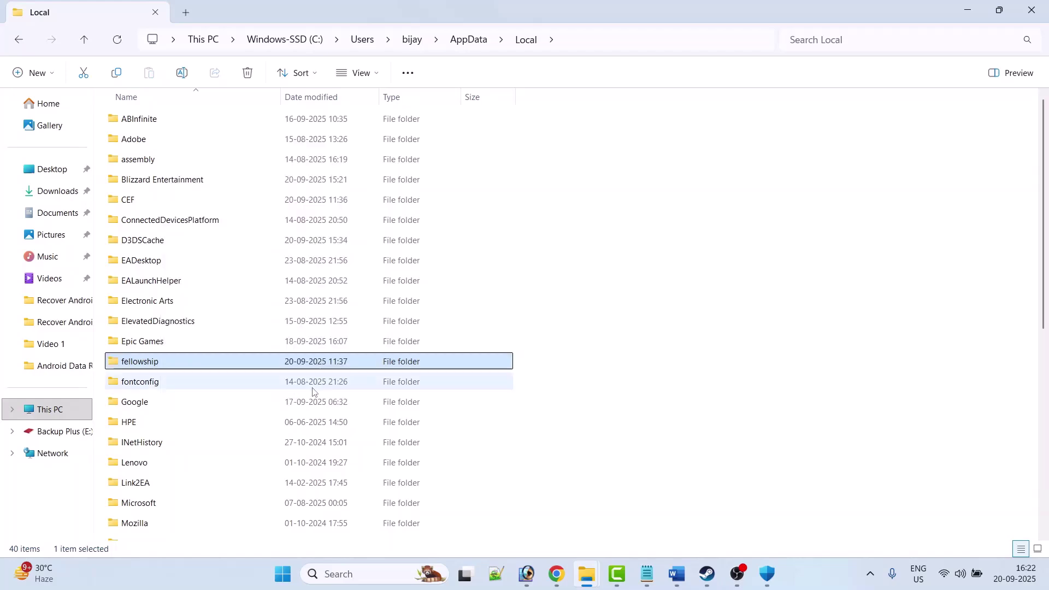
{"action": "key", "text": "alt+Tab"}
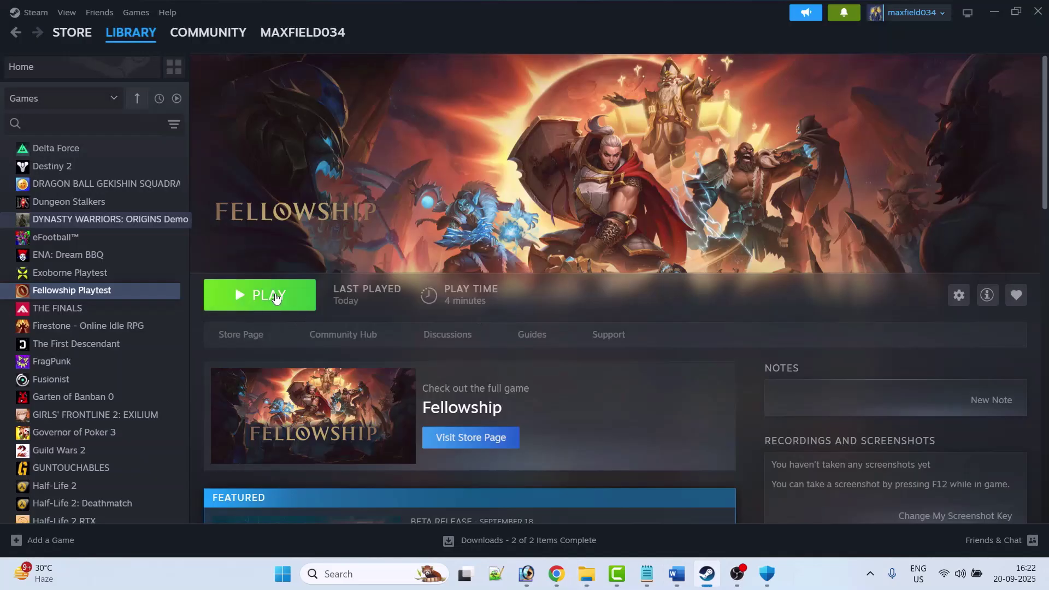
Switch to the Word guide and examine Fix 9 on updating the graphics card driver
{"action": "key", "text": "alt+Tab"}
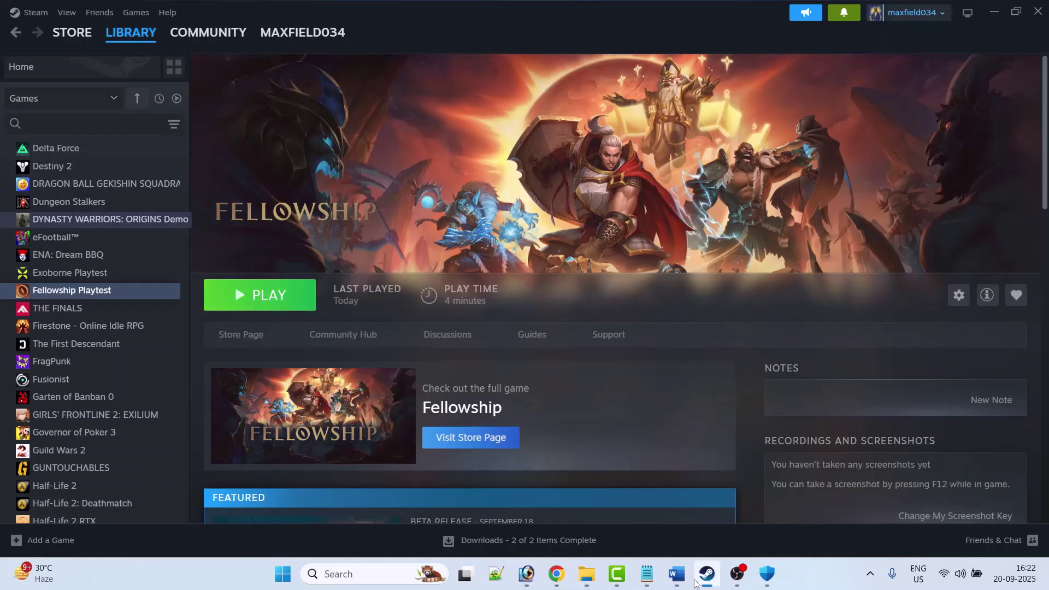
{"action": "scroll", "coordinate": [456, 378], "scroll_direction": "down", "scroll_amount": 5}
{"action": "scroll", "coordinate": [456, 377], "scroll_direction": "down", "scroll_amount": 3}
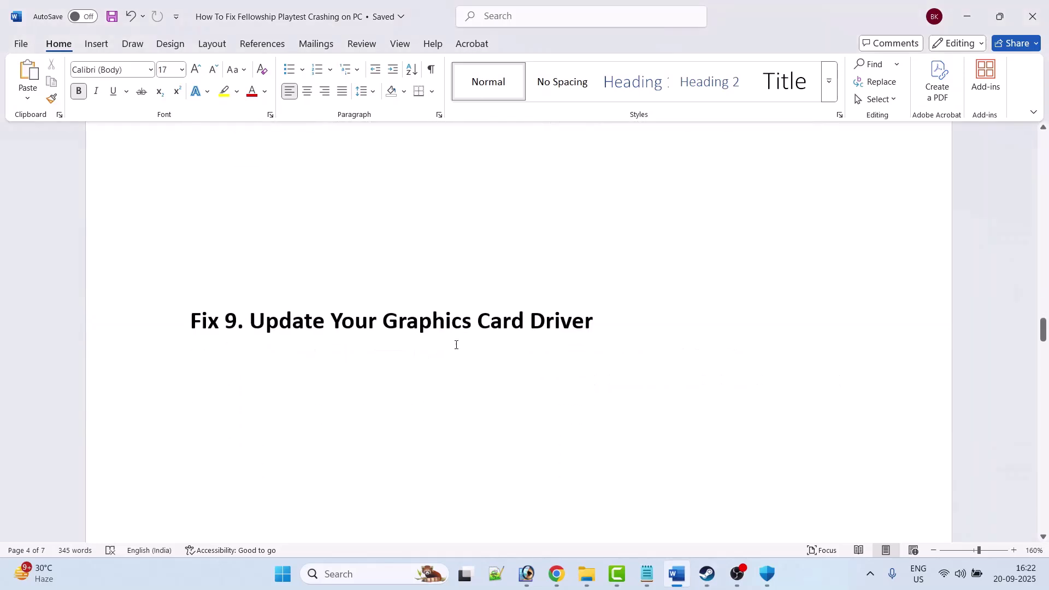
{"action": "left_click_drag", "start_coordinate": [576, 326], "coordinate": [252, 326]}
{"action": "left_click", "coordinate": [617, 379]}
{"action": "scroll", "coordinate": [617, 379], "scroll_direction": "down", "scroll_amount": 5}
{"action": "scroll", "coordinate": [617, 379], "scroll_direction": "down", "scroll_amount": 5}
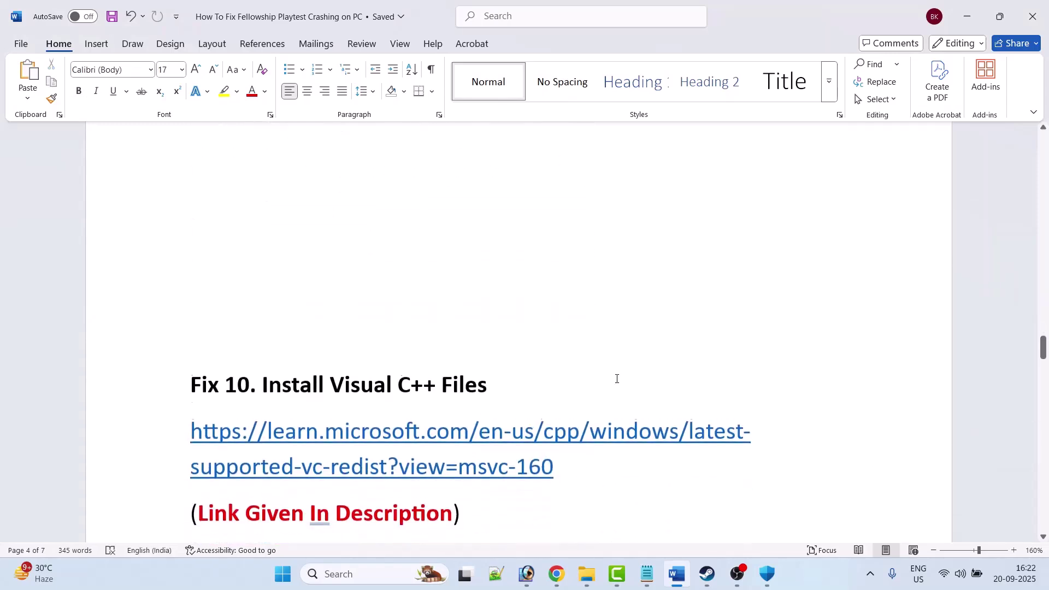
Download the latest X64 Visual C++ Redistributable (vc_redist.x64.exe) from the Microsoft Learn page linked in Fix 10
{"action": "left_click_drag", "start_coordinate": [569, 360], "coordinate": [198, 323]}
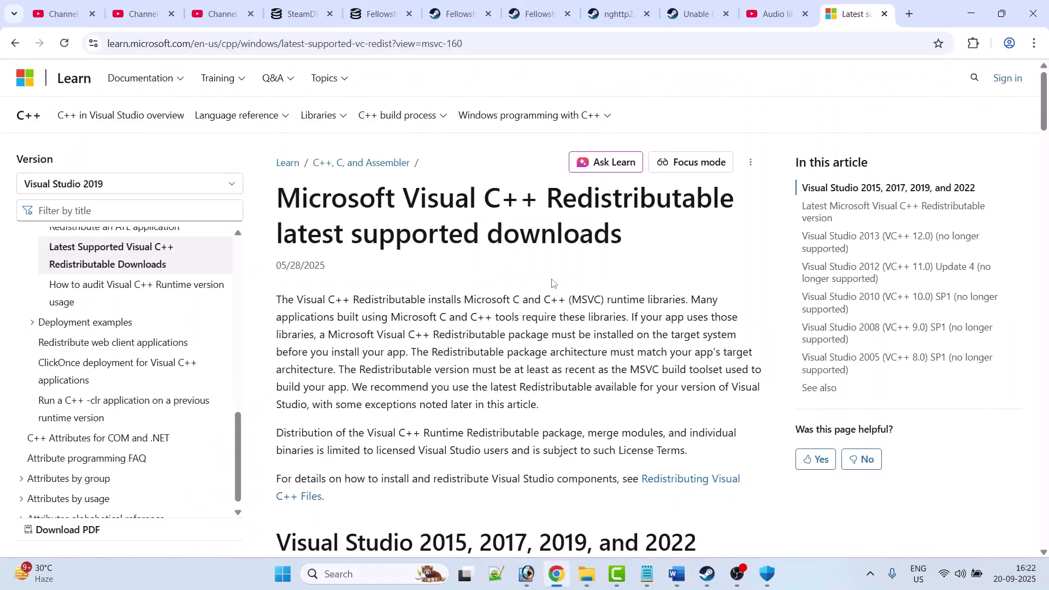
{"action": "scroll", "coordinate": [554, 284], "scroll_direction": "down", "scroll_amount": 10}
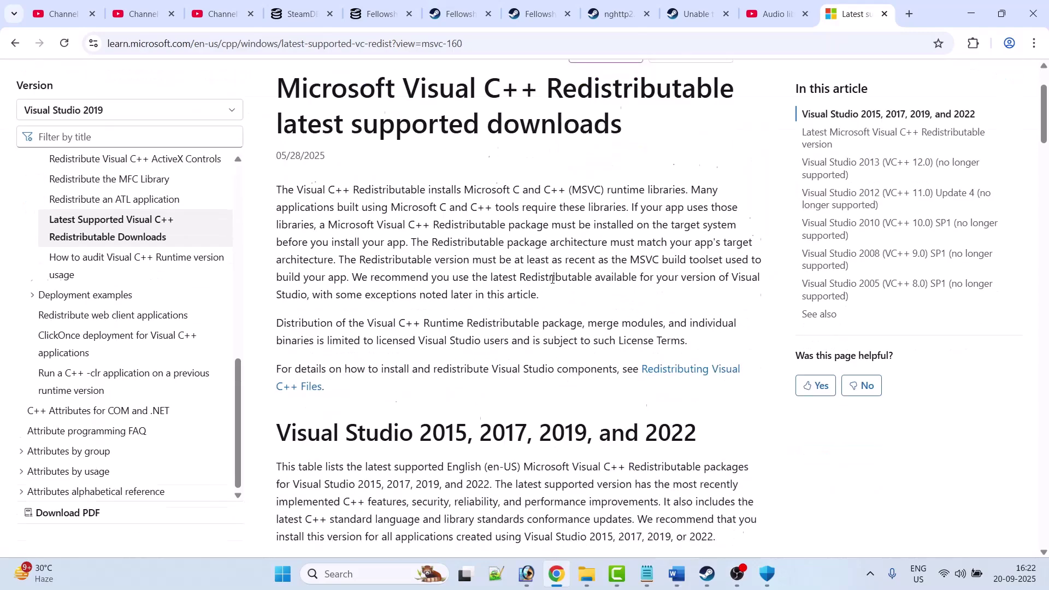
{"action": "scroll", "coordinate": [554, 284], "scroll_direction": "down", "scroll_amount": 1}
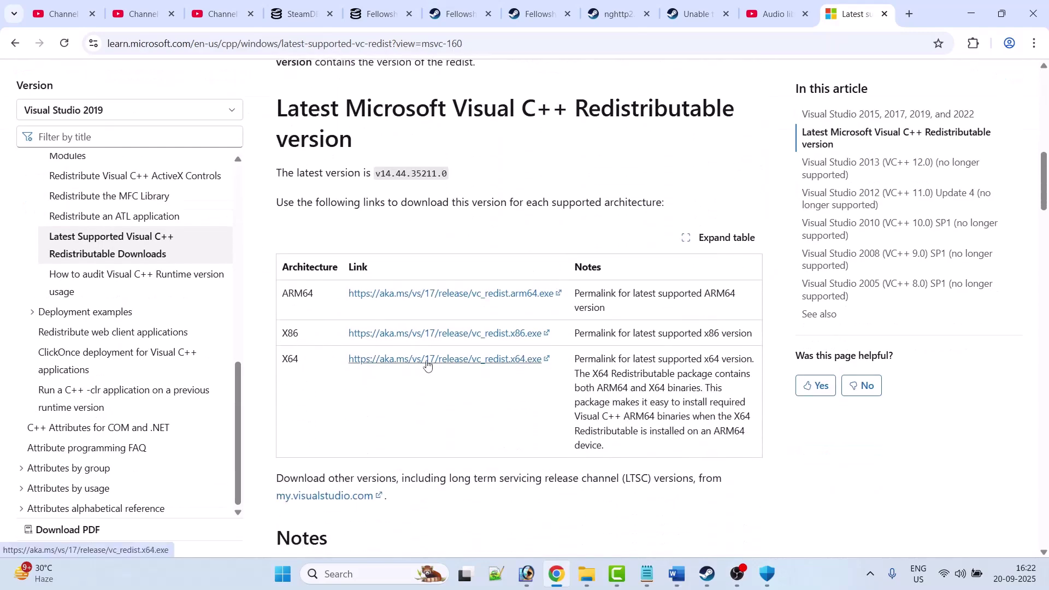
{"action": "left_click", "coordinate": [408, 361]}
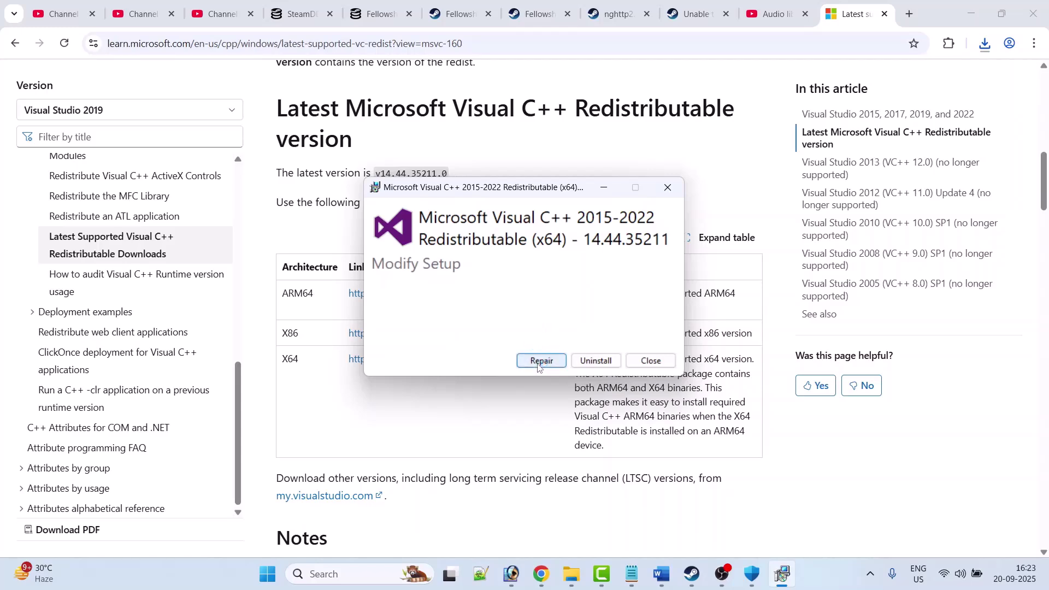
Repair the Microsoft Visual C++ 2015-2022 Redistributable (x64) installation and close the setup window
{"action": "left_click", "coordinate": [541, 362]}
{"action": "left_click", "coordinate": [851, 181]}
{"action": "left_click", "coordinate": [663, 190]}
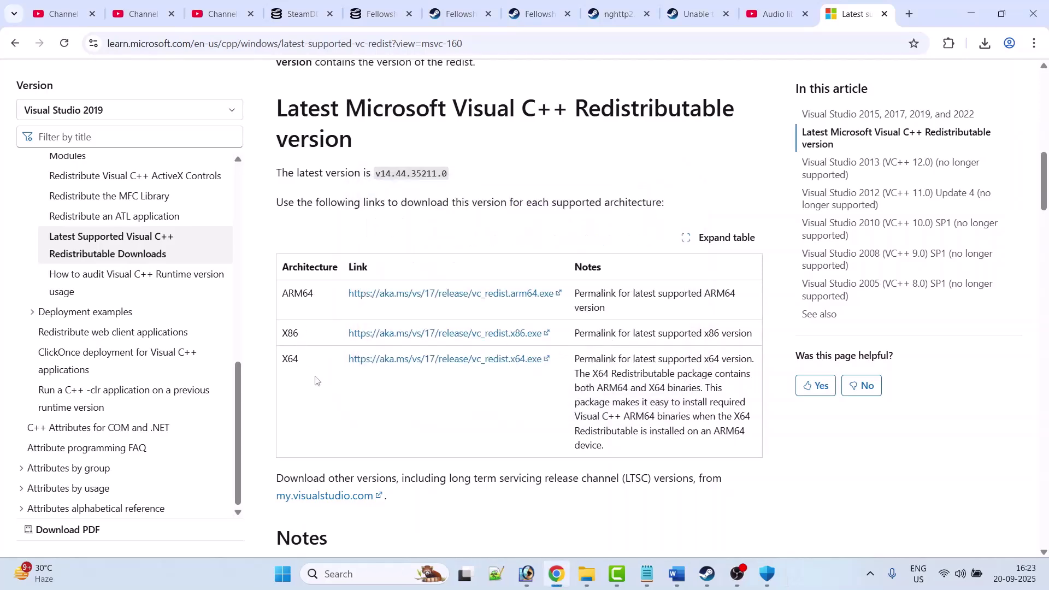
Read Fix 11 in the Word guide and open Fellowship Playtest's General properties in Steam to check the Steam Overlay setting
{"action": "left_click", "coordinate": [704, 575]}
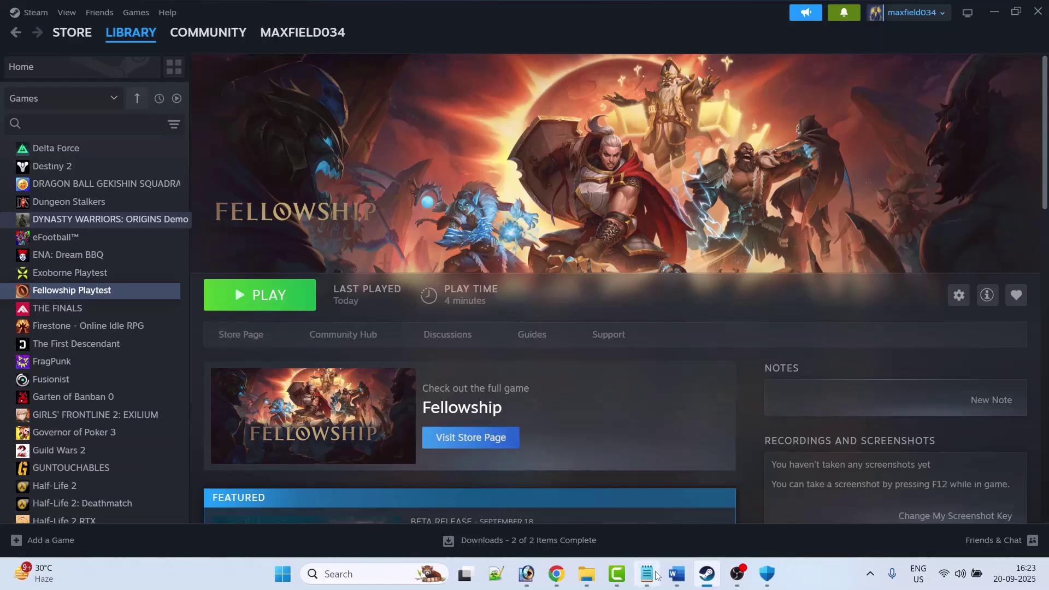
{"action": "left_click", "coordinate": [676, 573]}
{"action": "scroll", "coordinate": [479, 403], "scroll_direction": "down", "scroll_amount": 2}
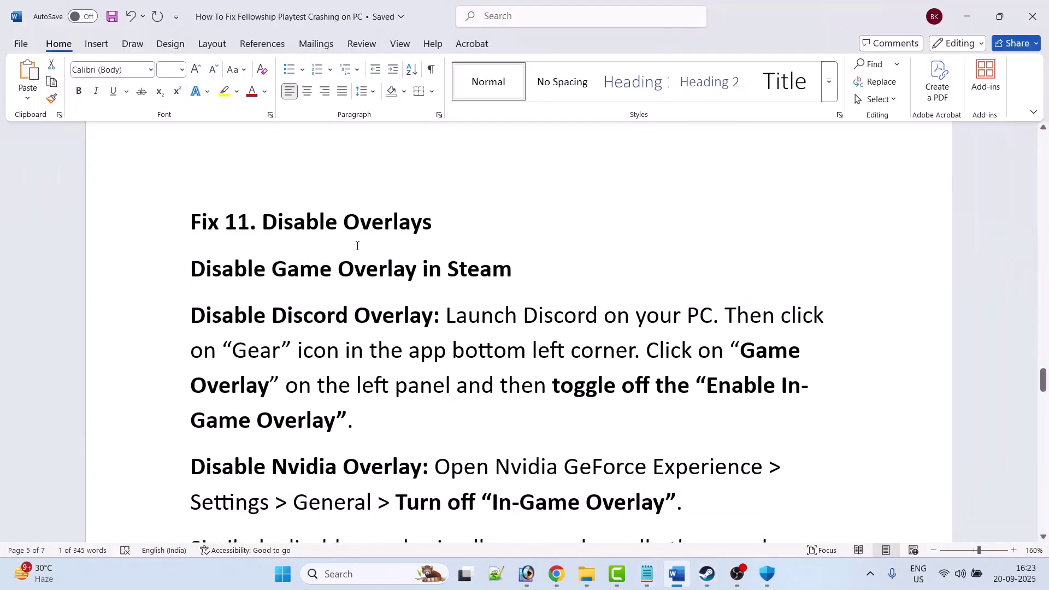
{"action": "left_click", "coordinate": [708, 574]}
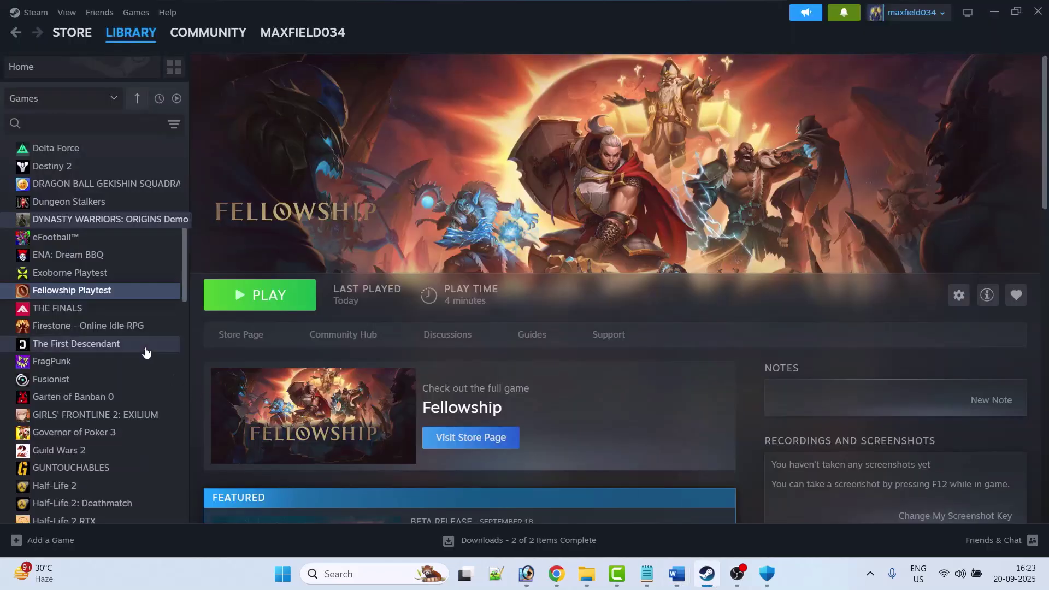
{"action": "right_click", "coordinate": [121, 298]}
{"action": "left_click", "coordinate": [150, 367]}
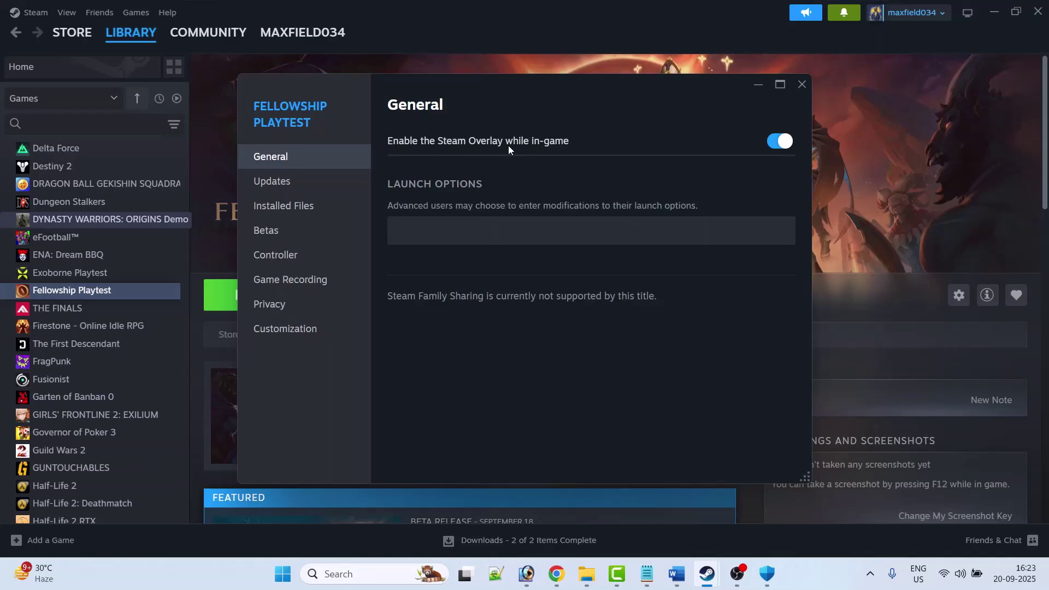
Examine the guide's Discord and Nvidia overlay instructions and Fix 12 on closing conflicting programs in Word
{"action": "key", "text": "alt+Tab"}
{"action": "scroll", "coordinate": [355, 221], "scroll_direction": "down", "scroll_amount": 1}
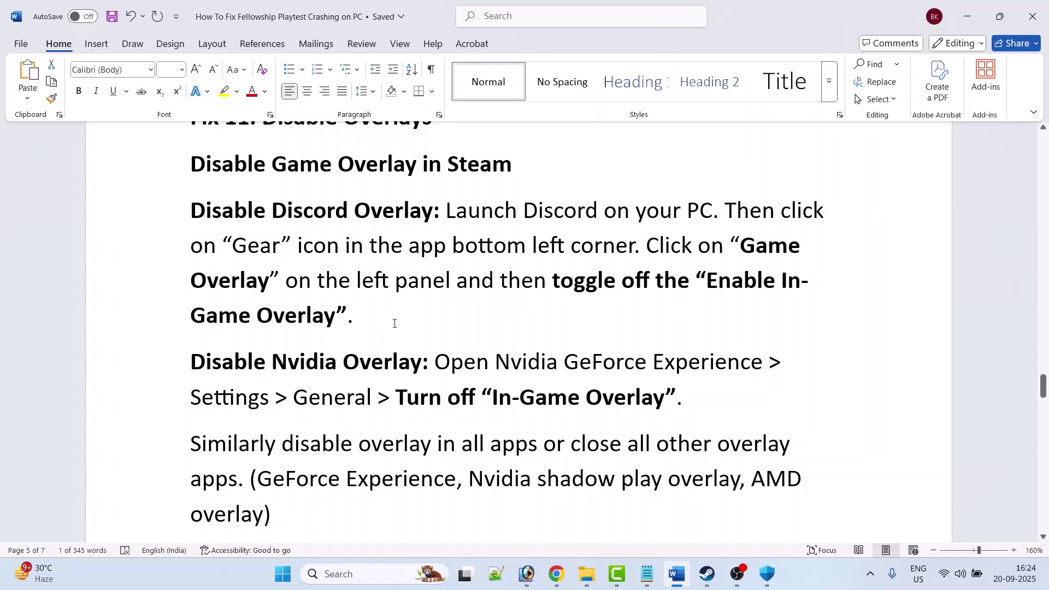
{"action": "scroll", "coordinate": [369, 294], "scroll_direction": "down", "scroll_amount": 1}
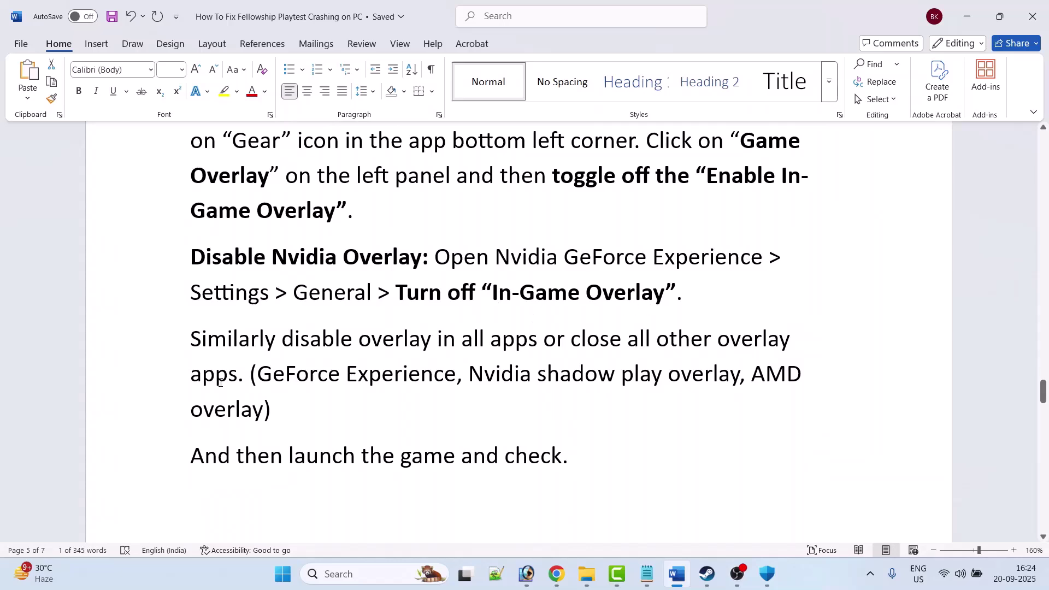
{"action": "scroll", "coordinate": [404, 349], "scroll_direction": "down", "scroll_amount": 2}
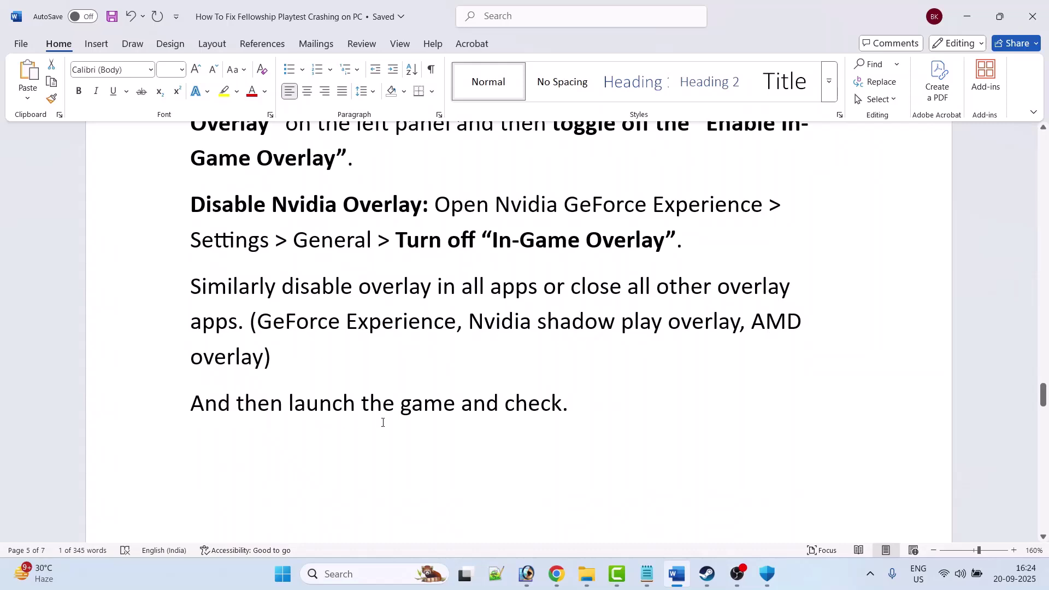
{"action": "scroll", "coordinate": [570, 413], "scroll_direction": "down", "scroll_amount": 10}
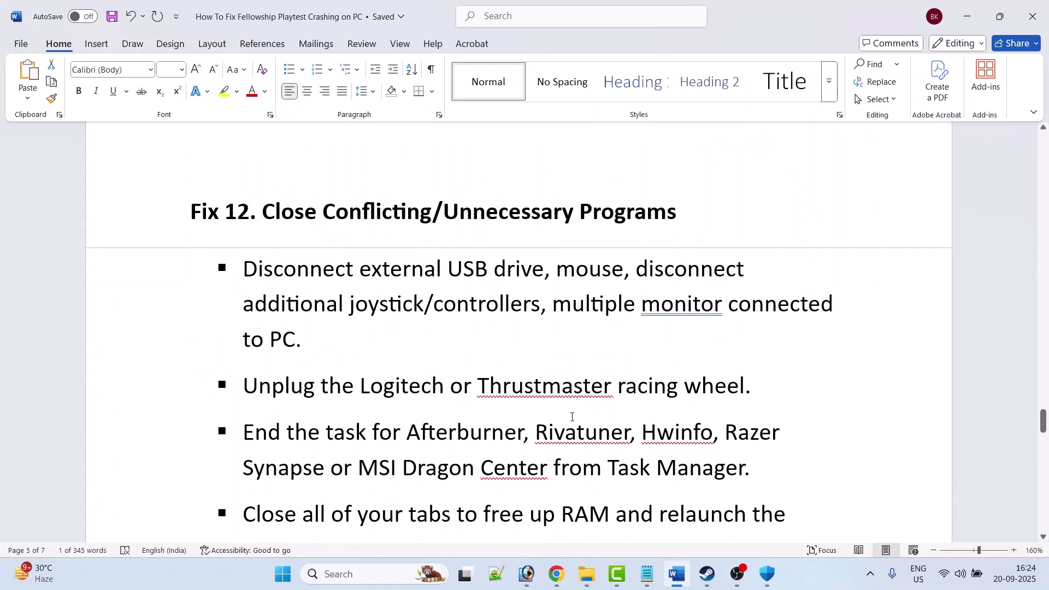
{"action": "scroll", "coordinate": [572, 417], "scroll_direction": "down", "scroll_amount": 2}
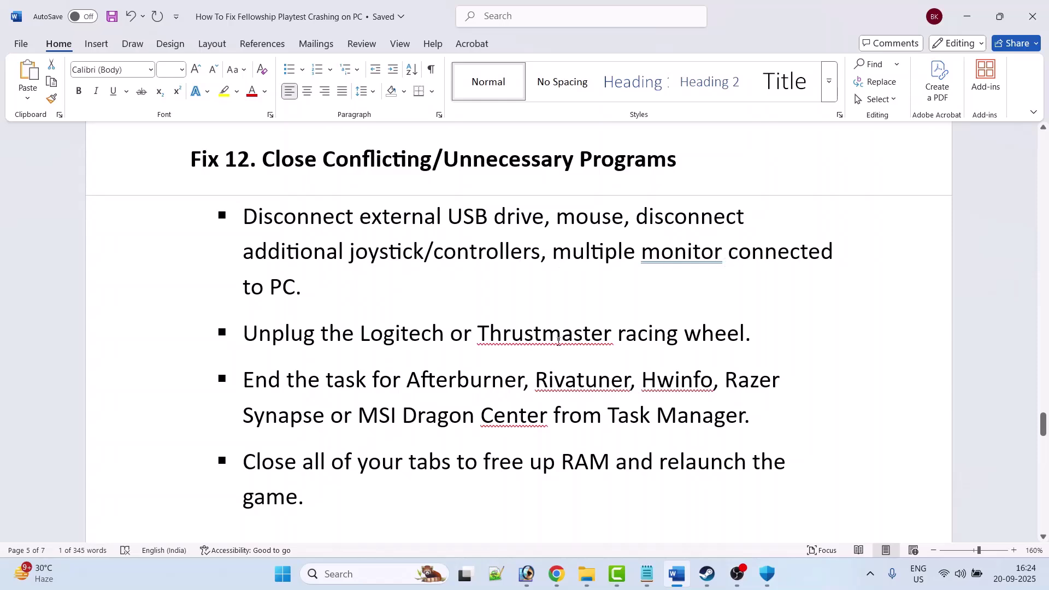
{"action": "scroll", "coordinate": [736, 331], "scroll_direction": "down", "scroll_amount": 1}
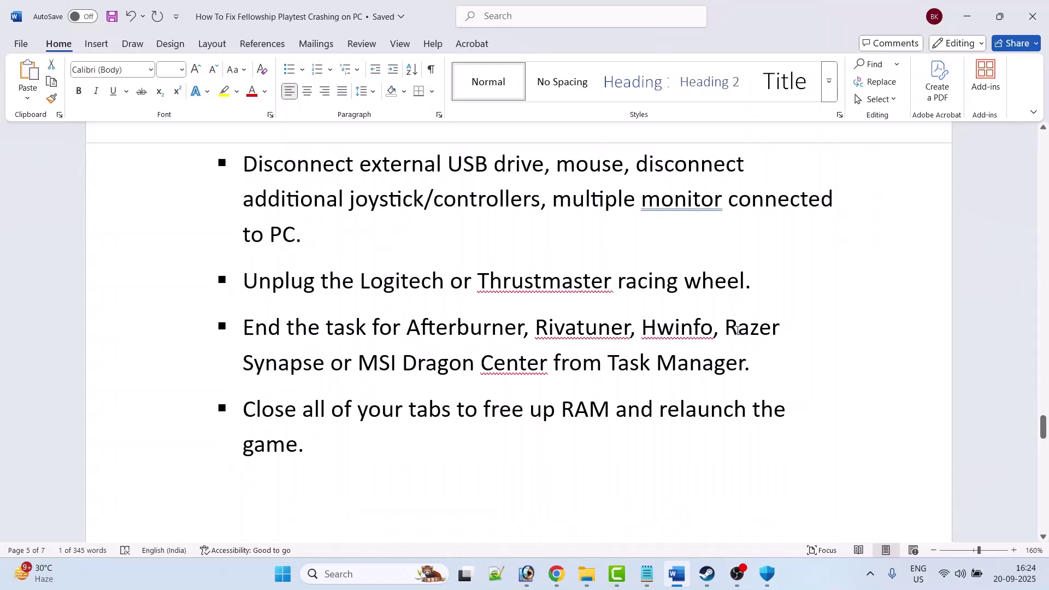
Read on to Fix 13 in the guide and check for Windows updates in the Settings app
{"action": "scroll", "coordinate": [308, 392], "scroll_direction": "down", "scroll_amount": 1}
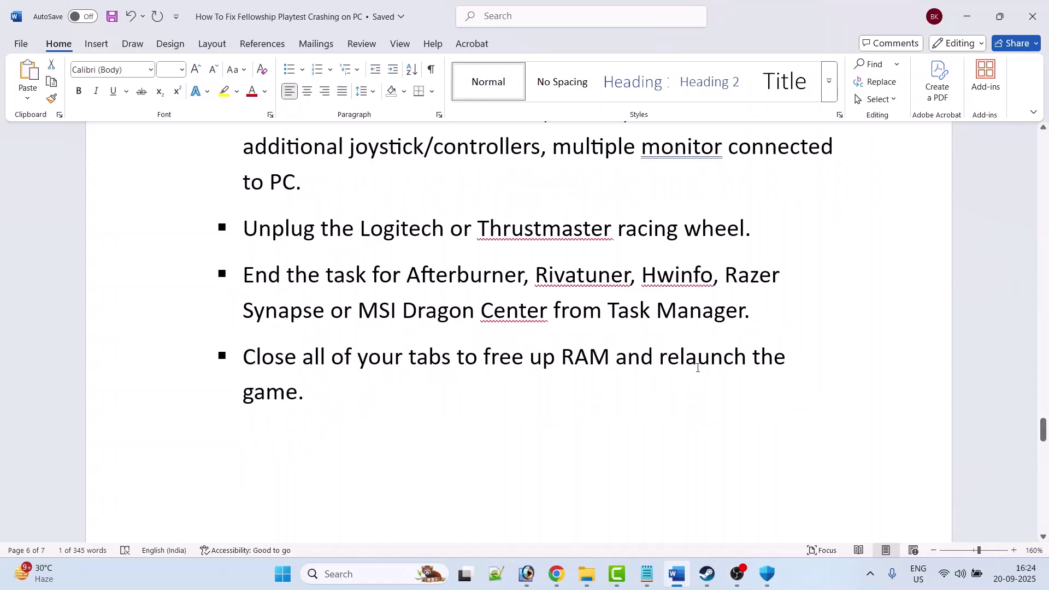
{"action": "scroll", "coordinate": [698, 367], "scroll_direction": "down", "scroll_amount": 5}
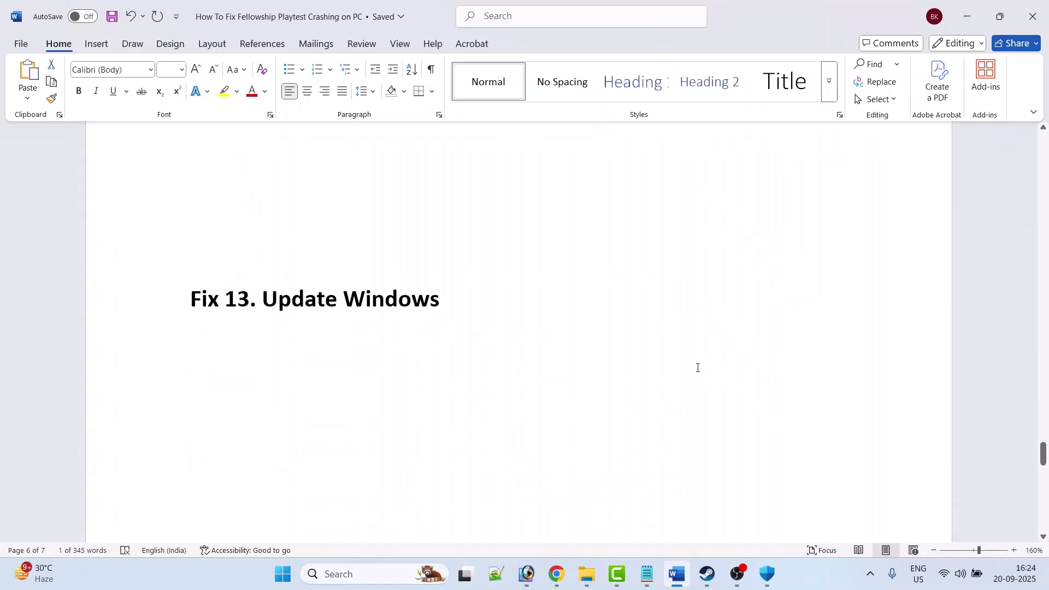
{"action": "left_click", "coordinate": [283, 574]}
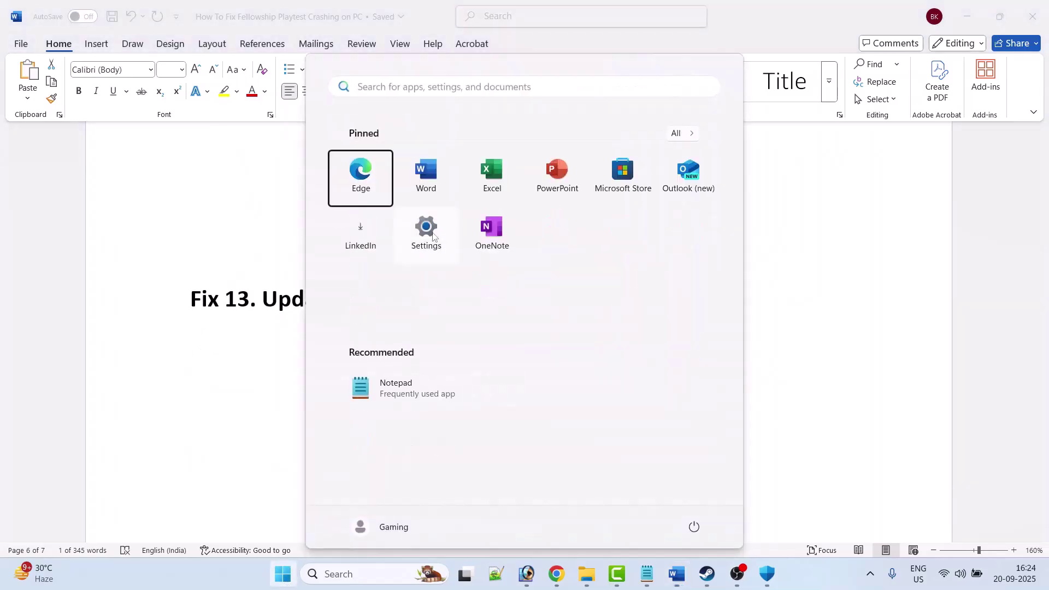
{"action": "left_click", "coordinate": [434, 236]}
{"action": "left_click", "coordinate": [73, 416]}
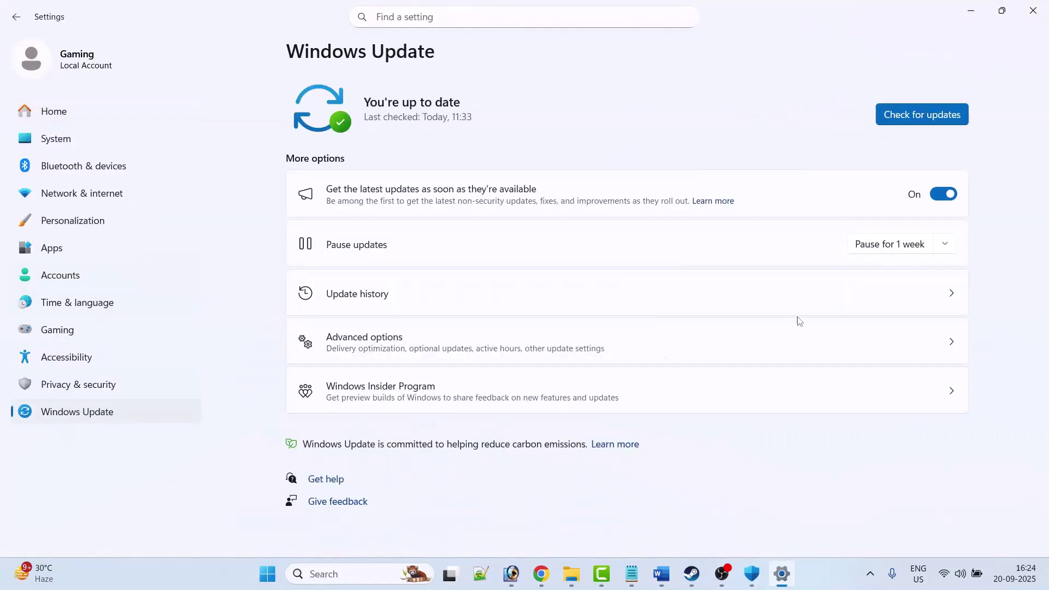
{"action": "left_click", "coordinate": [907, 124]}
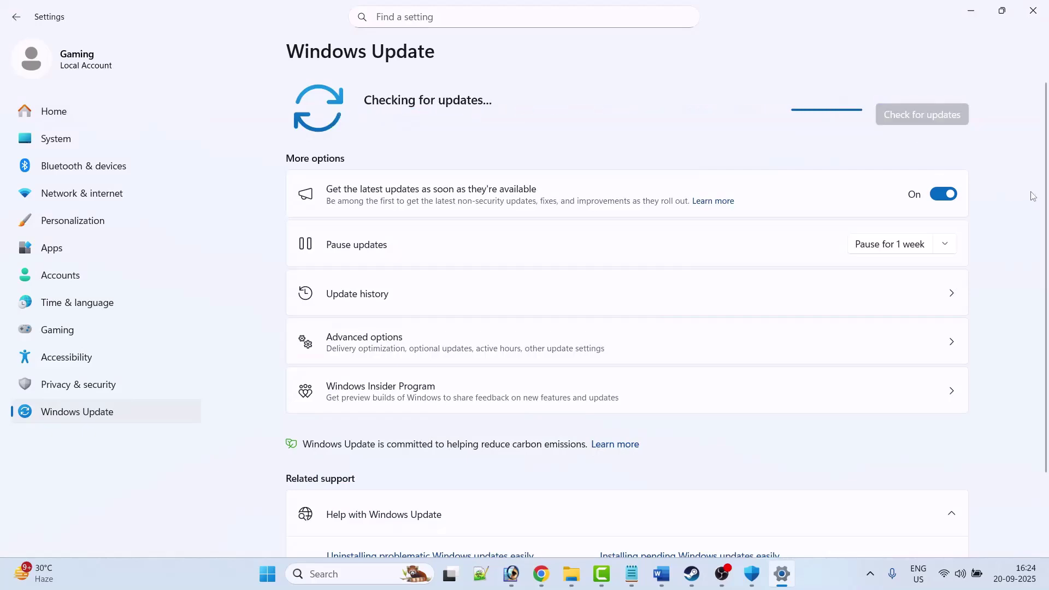
Review Fix 14 on reinstalling the game in the Word guide and bring up Fellowship Playtest's library page in Steam
{"action": "left_click", "coordinate": [692, 574]}
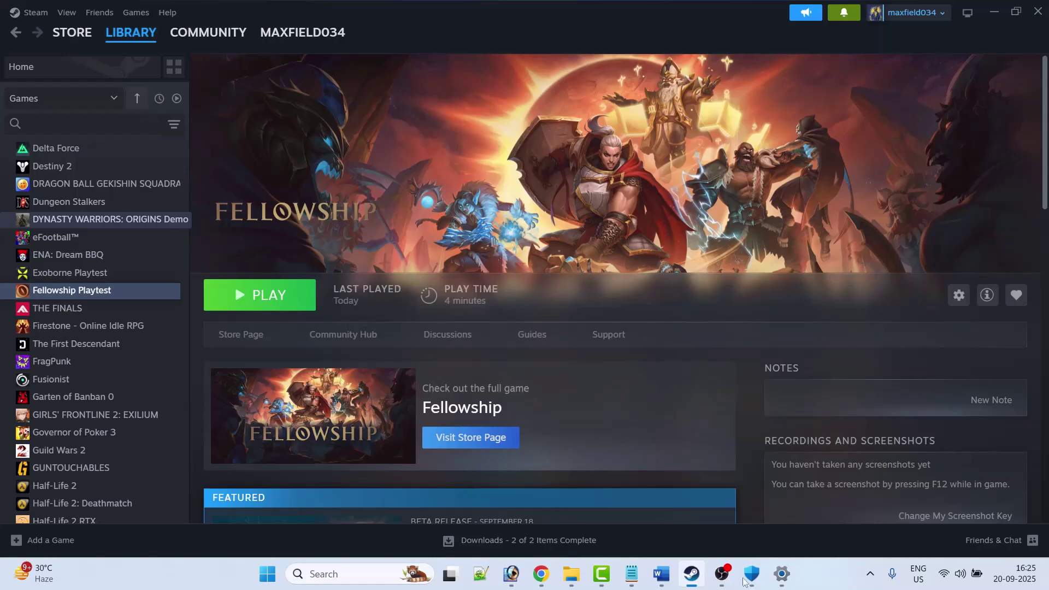
{"action": "left_click", "coordinate": [667, 582]}
{"action": "scroll", "coordinate": [514, 337], "scroll_direction": "down", "scroll_amount": 1}
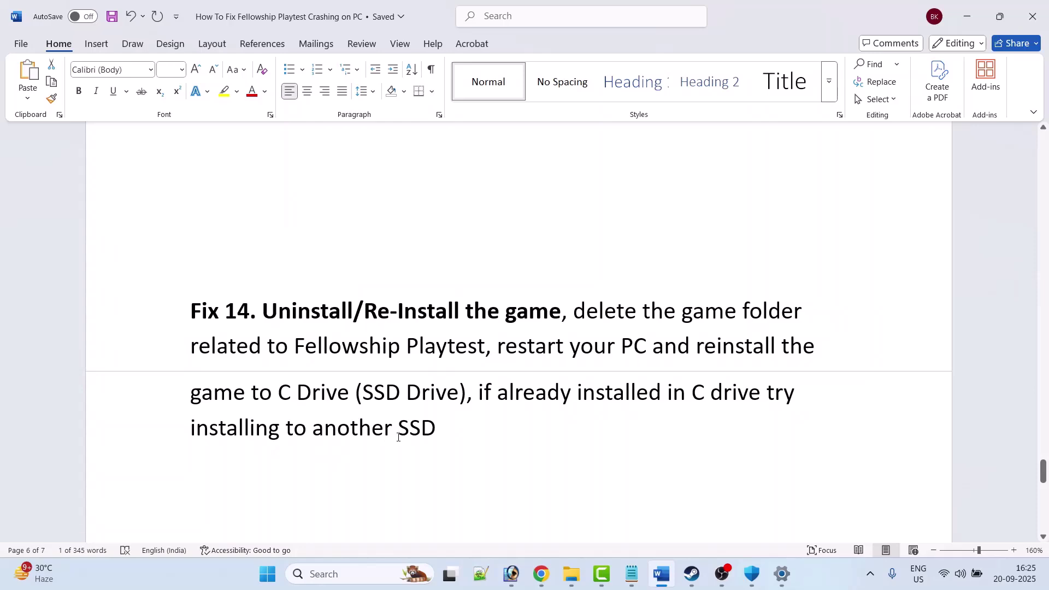
{"action": "left_click", "coordinate": [692, 574]}
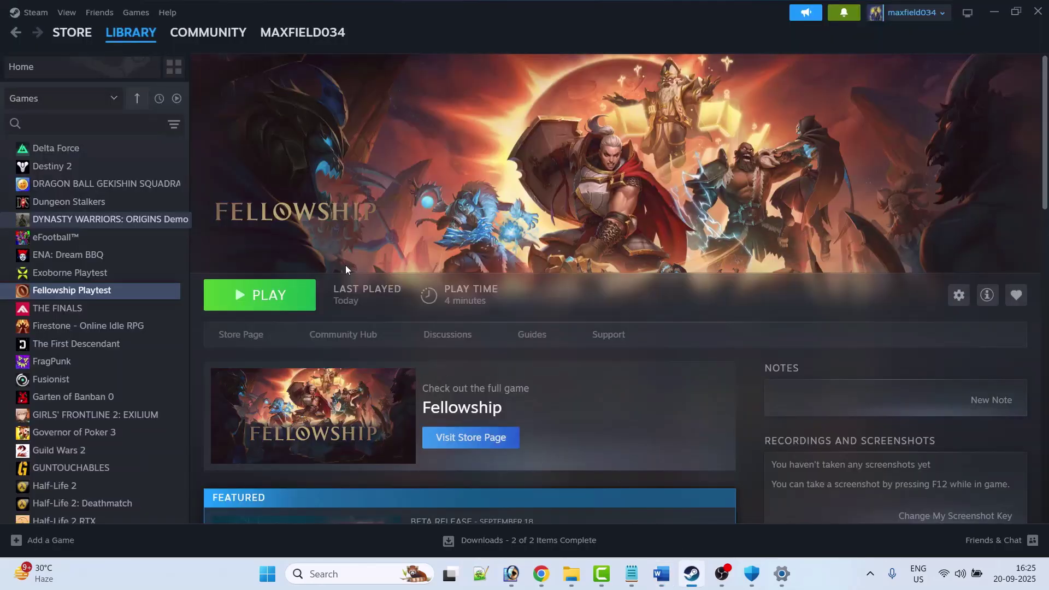